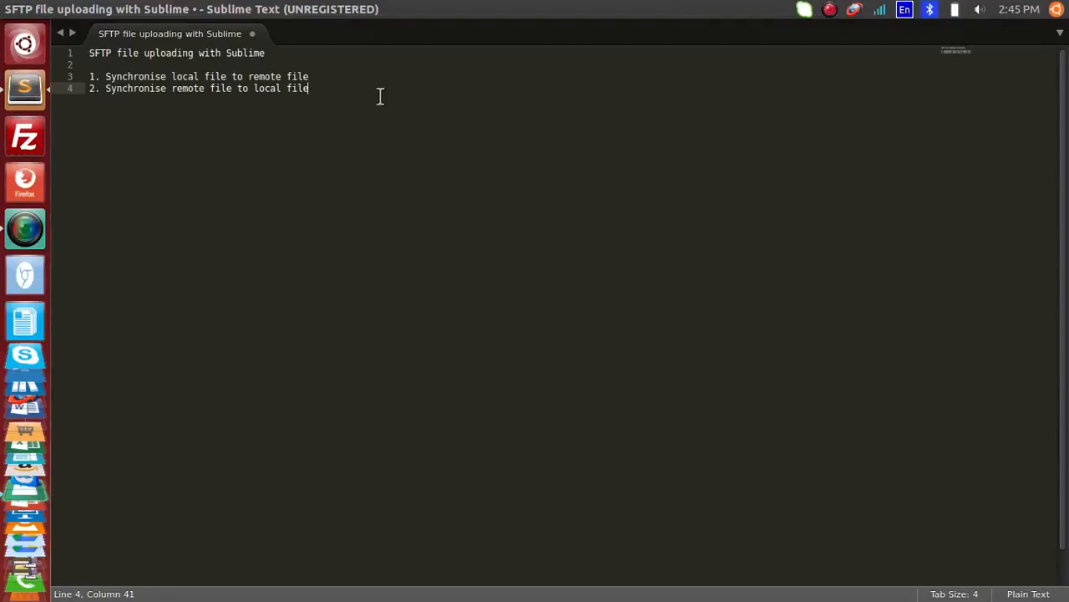
{"action": "left_click", "coordinate": [359, 77]}
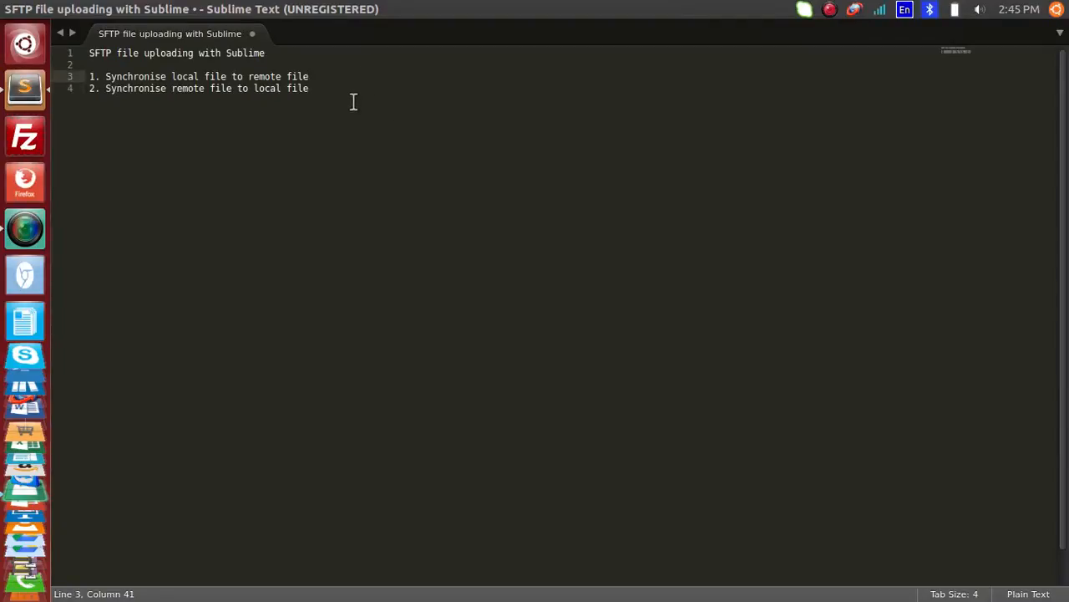
{"action": "left_click", "coordinate": [353, 101]}
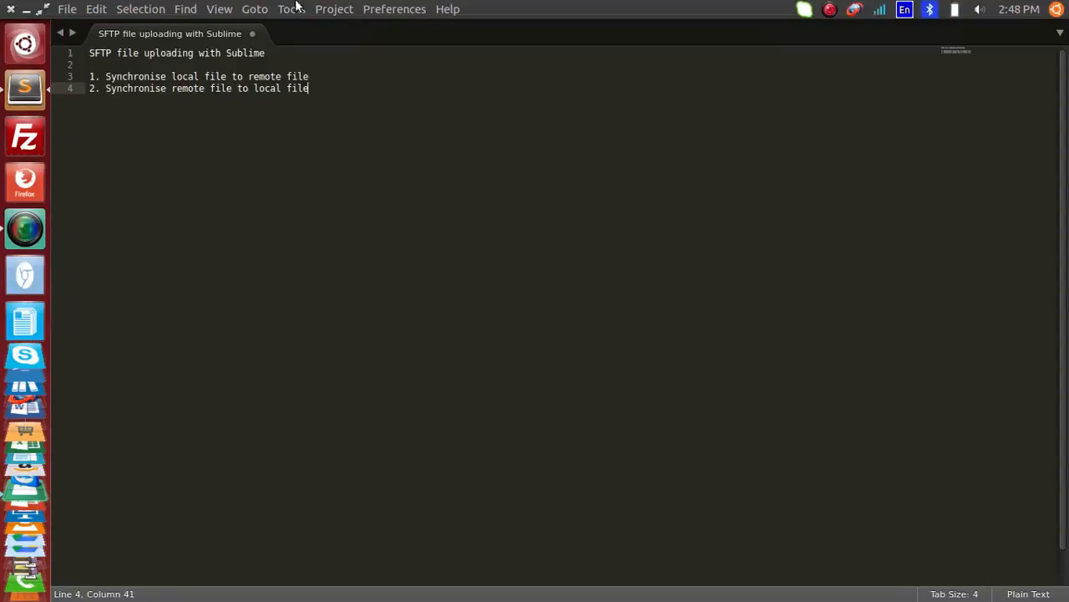
Step: Minimize the notes window and open a maximized terminal window
{"action": "left_click", "coordinate": [28, 10]}
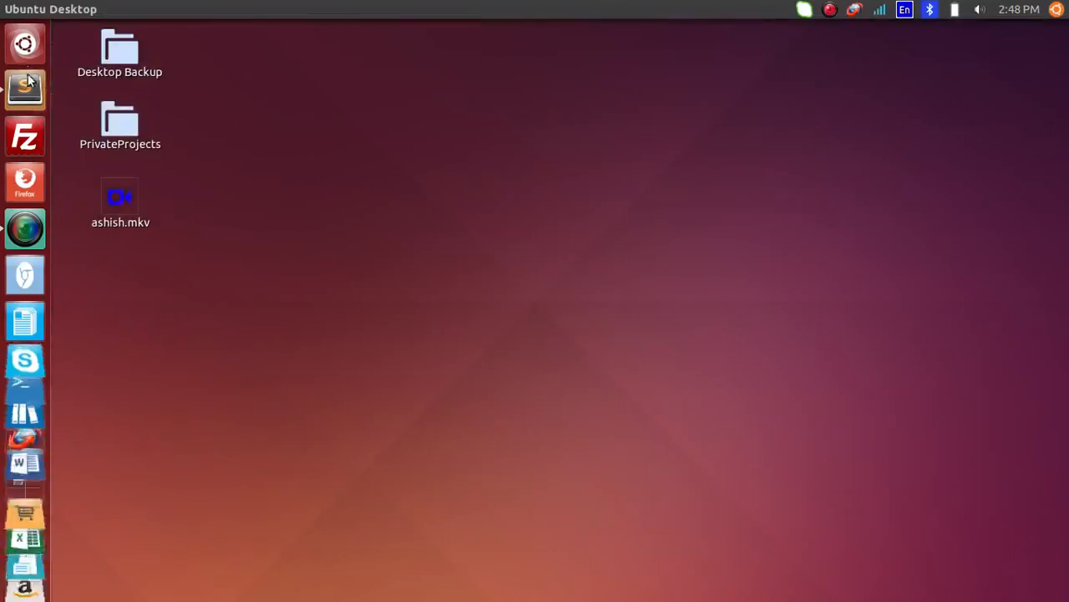
{"action": "key", "text": "ctrl+alt+t"}
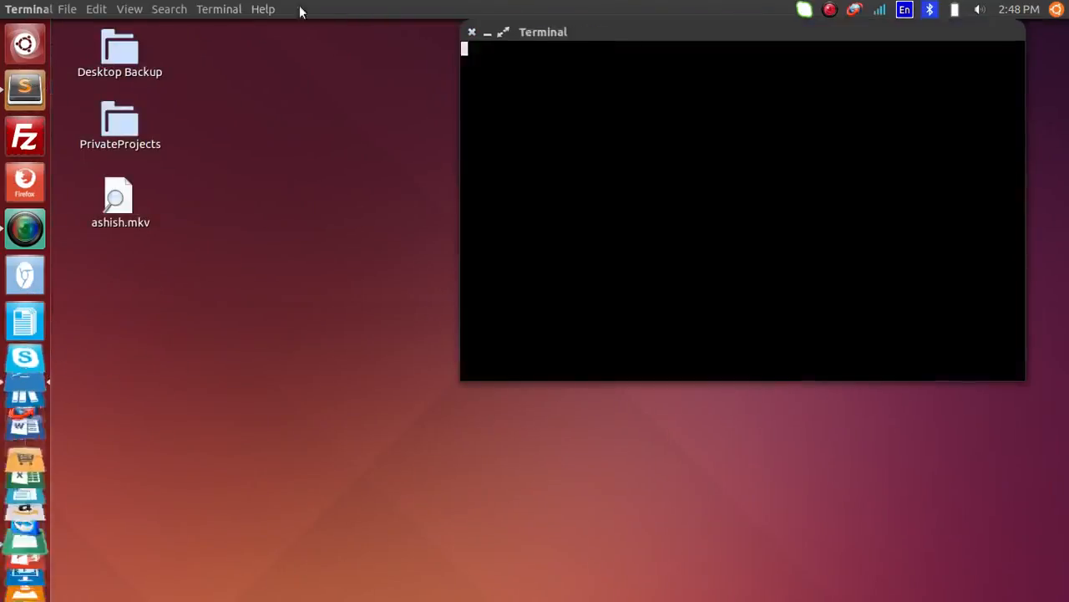
{"action": "double_click", "coordinate": [637, 29]}
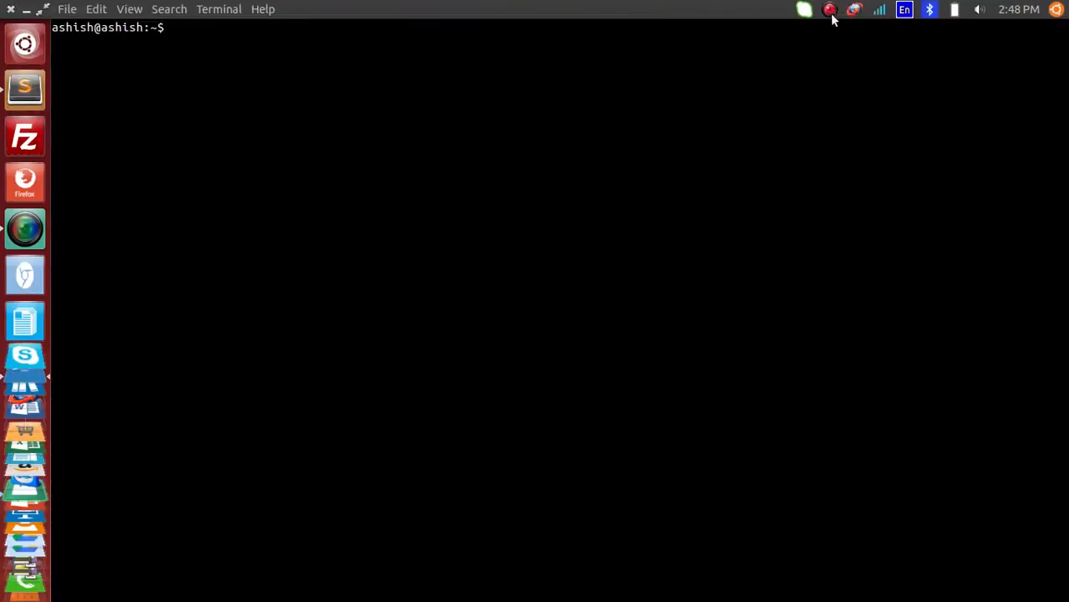
{"action": "left_click", "coordinate": [830, 12]}
{"action": "left_click", "coordinate": [638, 136]}
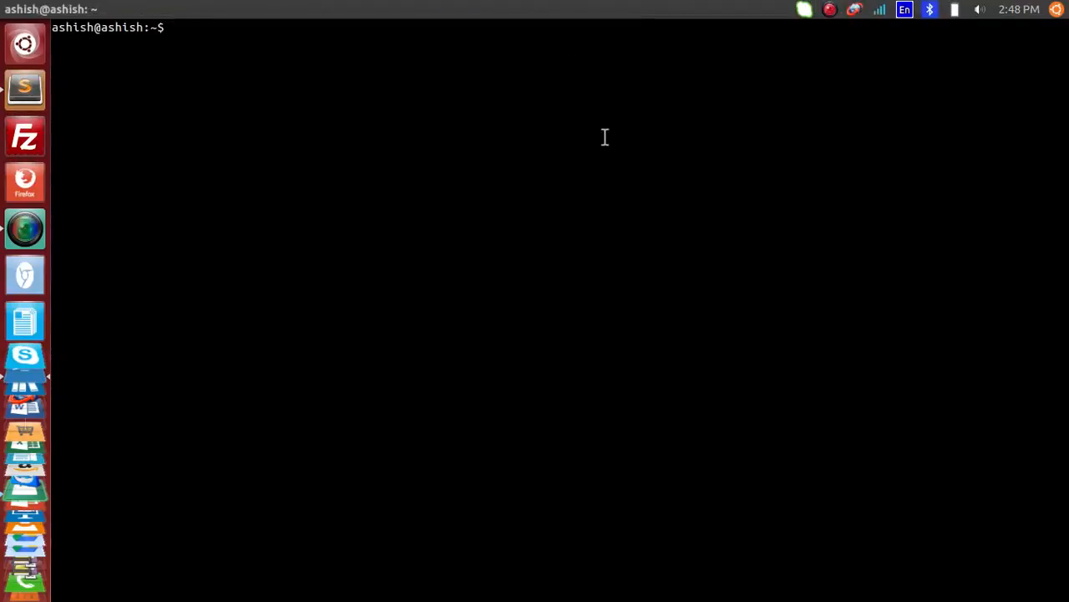
Step: Change the terminal's working directory to Desktop/PrivateProjects/snapspage
{"action": "type", "text": "cd D"}
{"action": "key", "text": "Tab"}
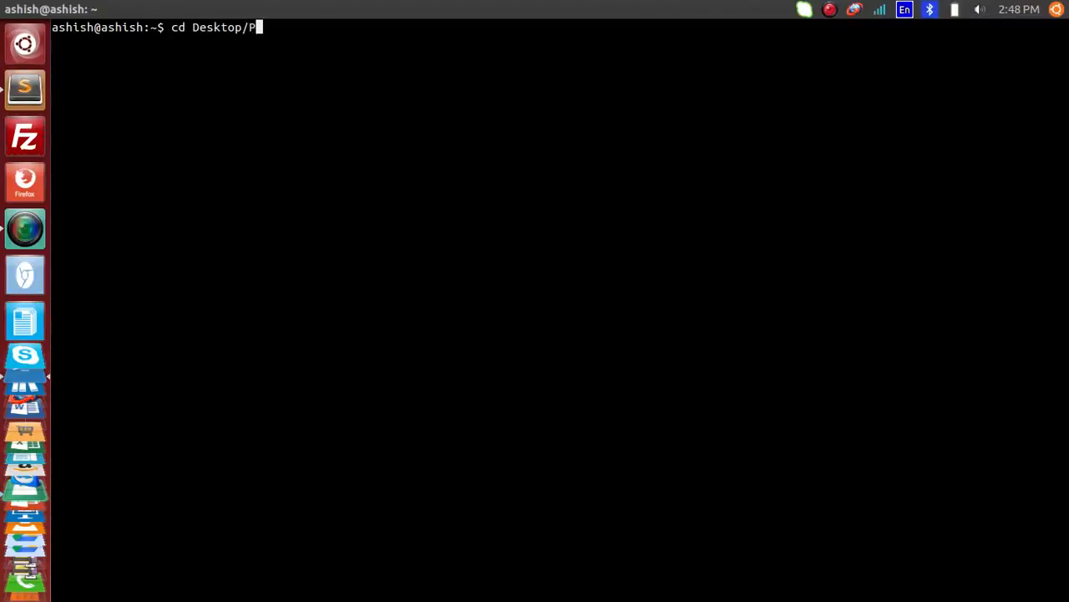
{"action": "type", "text": "P"}
{"action": "key", "text": "Tab"}
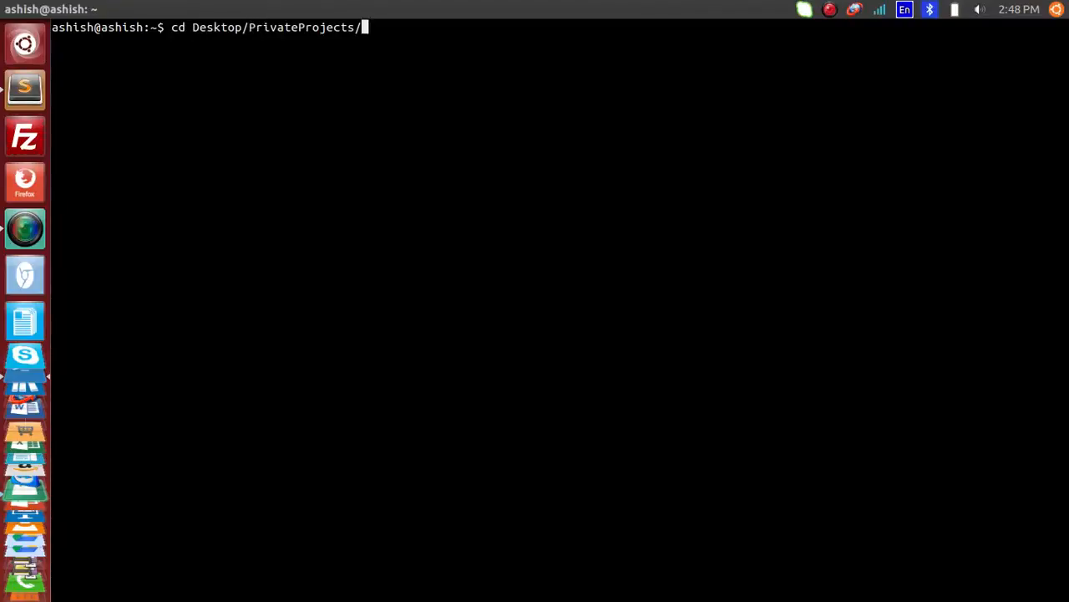
{"action": "type", "text": "sna"}
{"action": "key", "text": "Tab"}
{"action": "key", "text": "Return"}
Step: List the contents of the snapspage project folder in the terminal
{"action": "type", "text": "ls"}
{"action": "key", "text": "Return"}
{"action": "type", "text": "ls"}
{"action": "key", "text": "Return"}
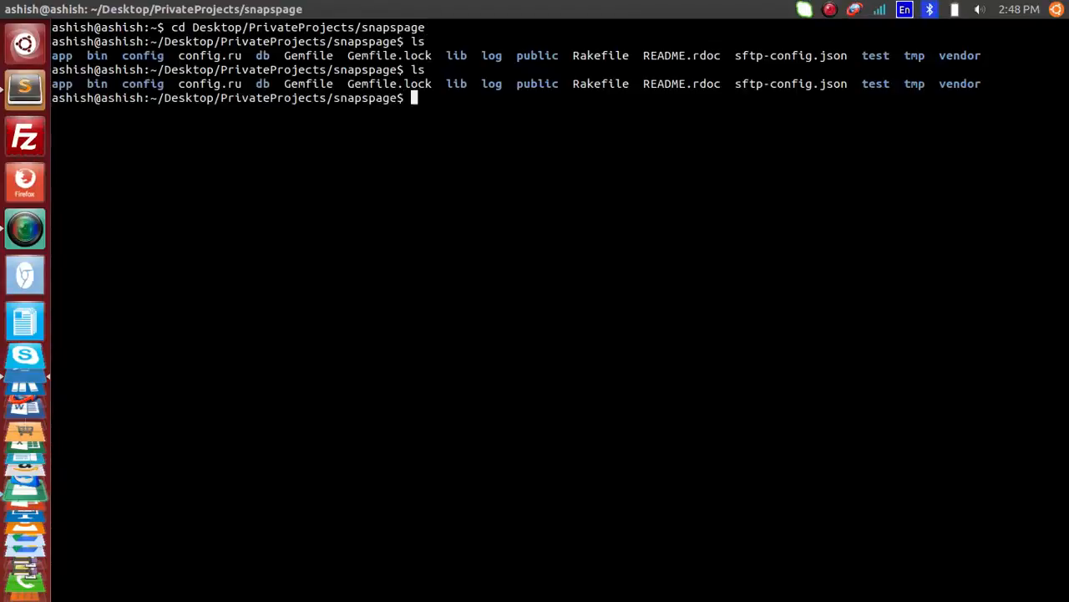
Step: Open the current snapspage folder in Sublime Text from the terminal, set the terminal aside and maximize the editor window
{"action": "type", "text": "subl ."}
{"action": "key", "text": "Return"}
{"action": "left_click_drag", "start_coordinate": [547, 54], "coordinate": [572, 281]}
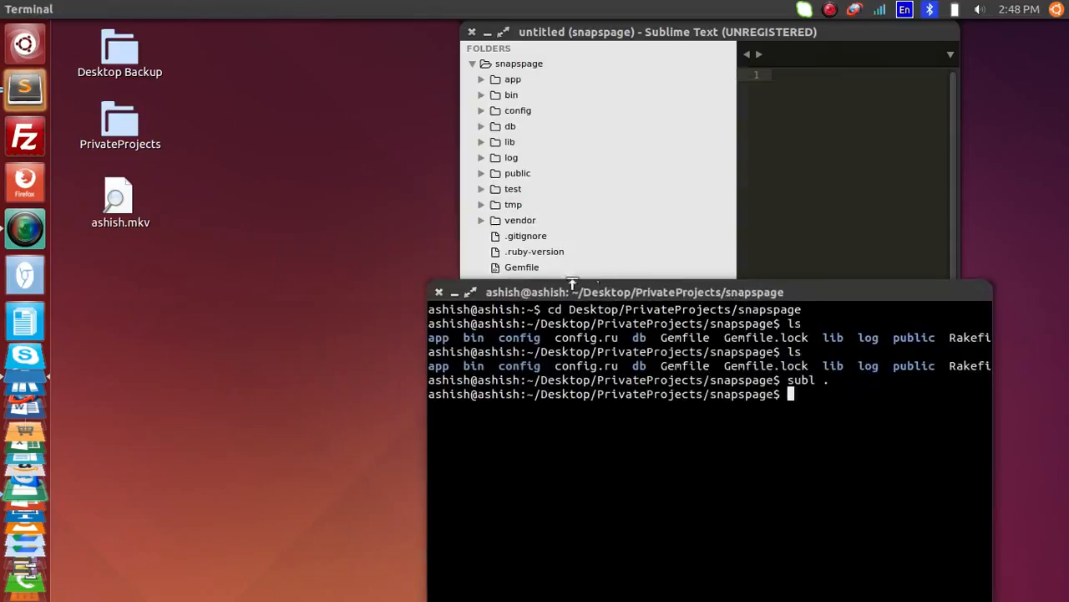
{"action": "left_click", "coordinate": [456, 294]}
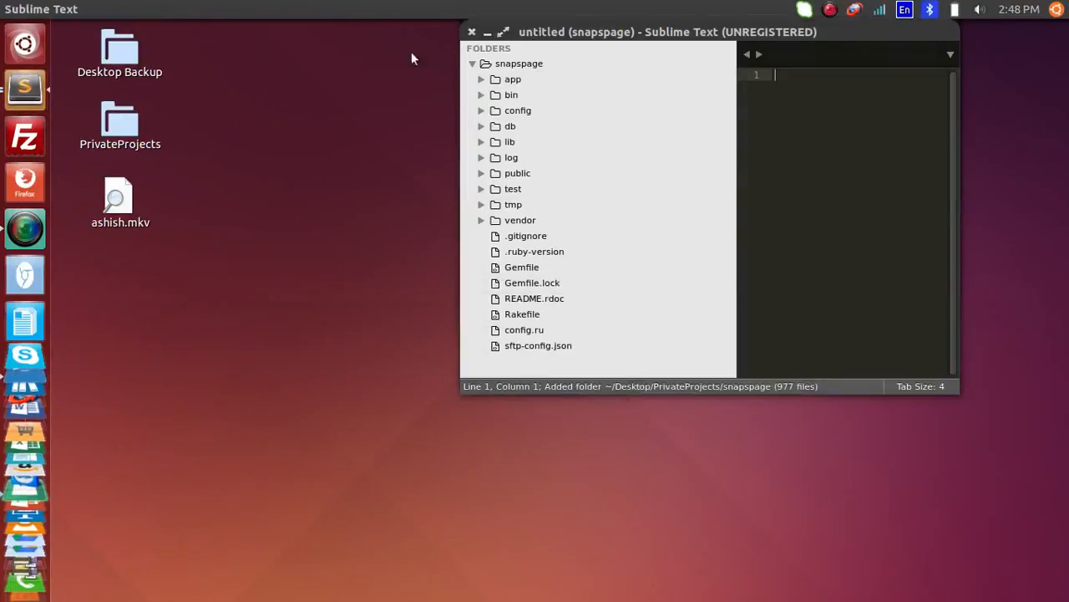
{"action": "double_click", "coordinate": [570, 35]}
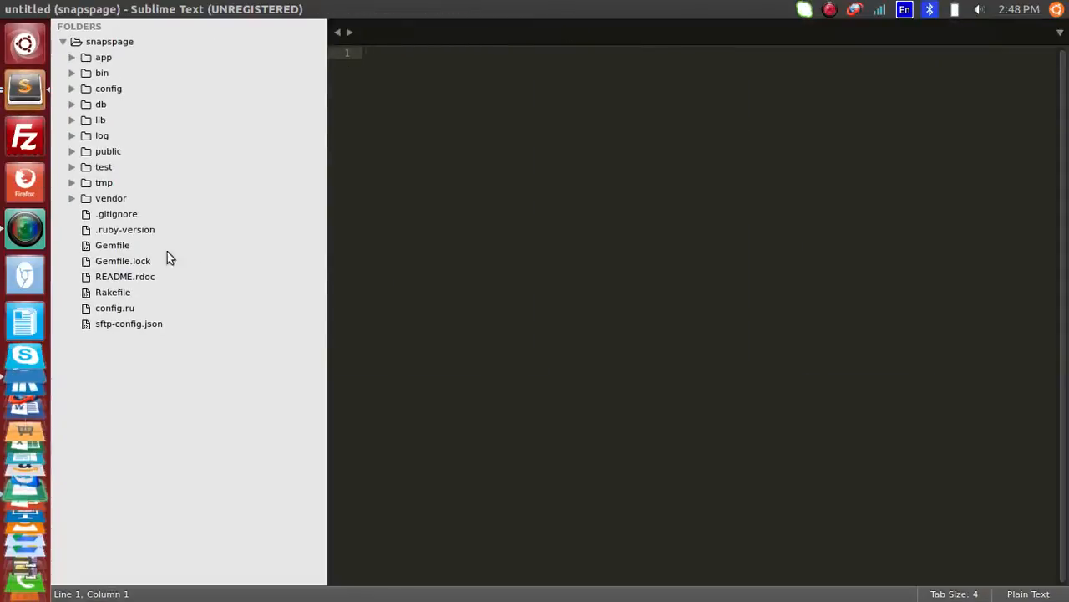
{"action": "left_click", "coordinate": [84, 44]}
{"action": "left_click", "coordinate": [76, 42]}
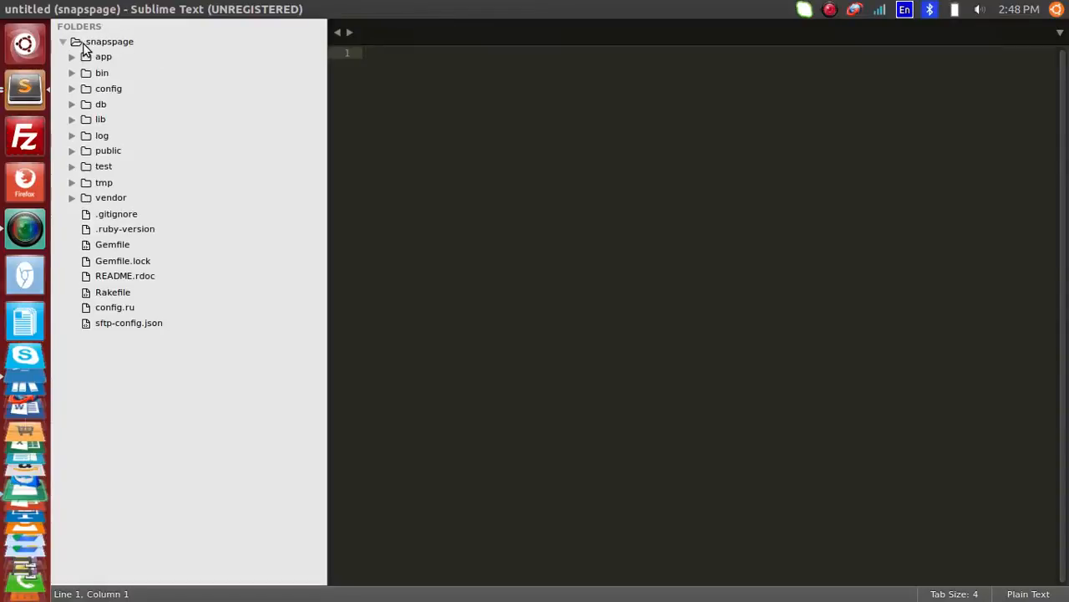
Step: Switch back to the terminal to check the snapspage project path, and minimize it again
{"action": "left_click", "coordinate": [21, 418]}
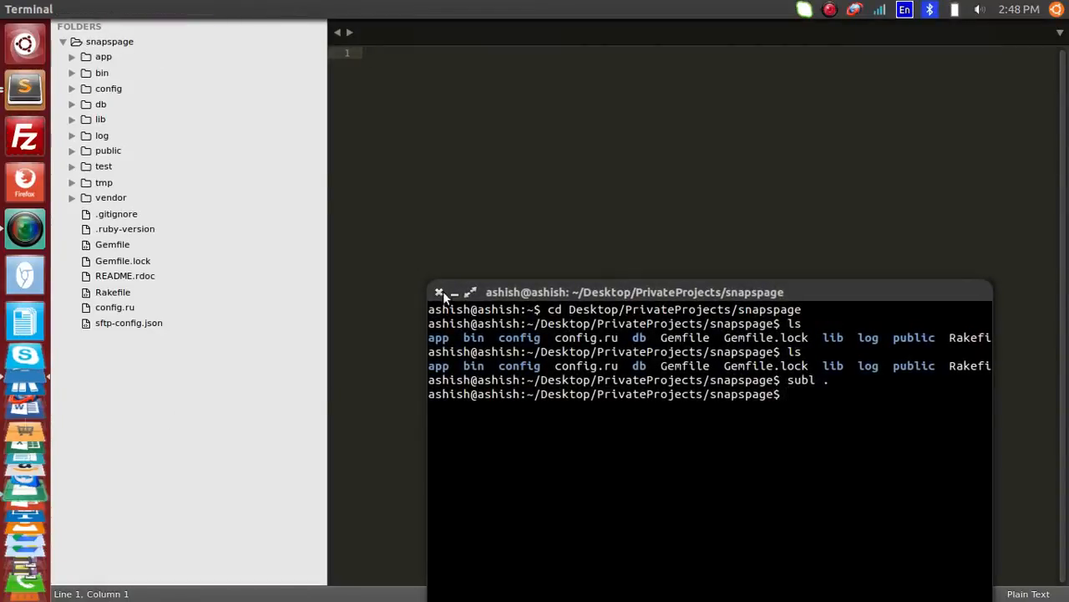
{"action": "double_click", "coordinate": [499, 284]}
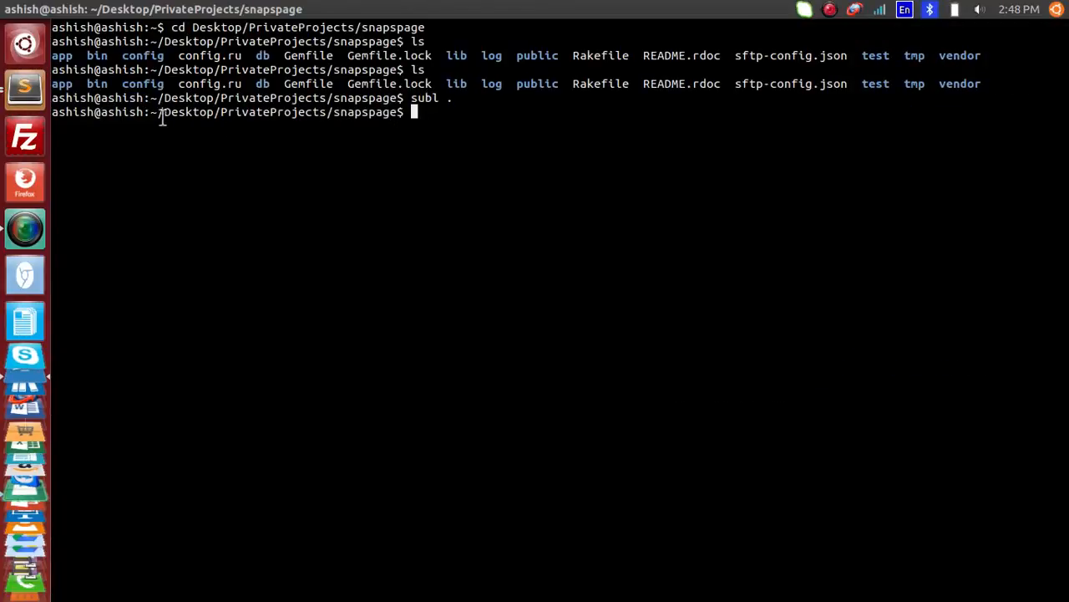
{"action": "left_click_drag", "start_coordinate": [159, 116], "coordinate": [380, 121]}
{"action": "left_click", "coordinate": [380, 119]}
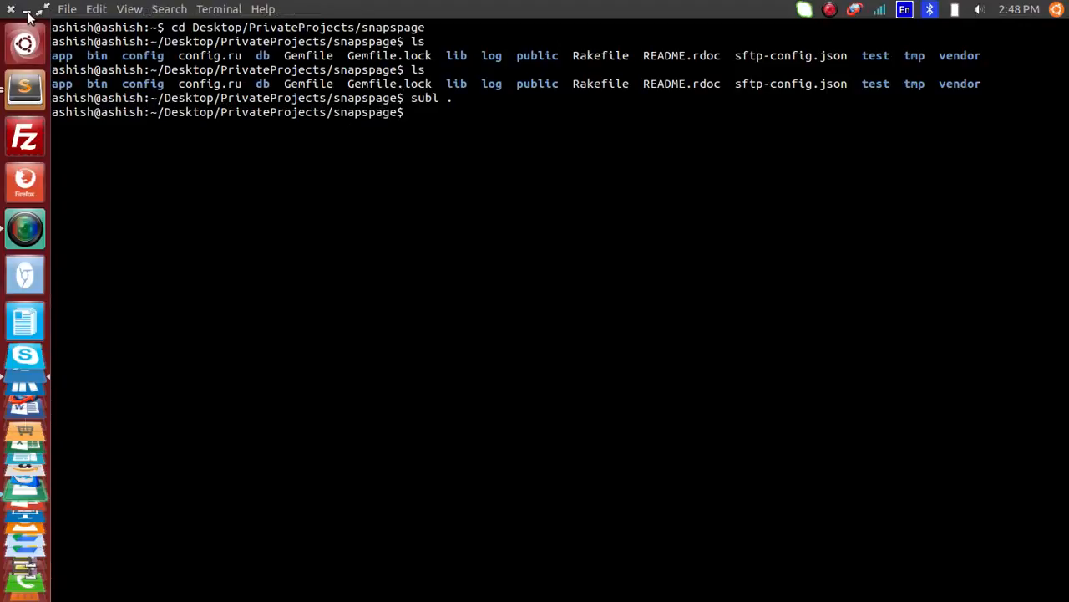
{"action": "left_click", "coordinate": [27, 12]}
Step: Expand app/views/me in the snapspage folder tree and view new.html.erb, ending on edit.html.erb
{"action": "left_click", "coordinate": [103, 57]}
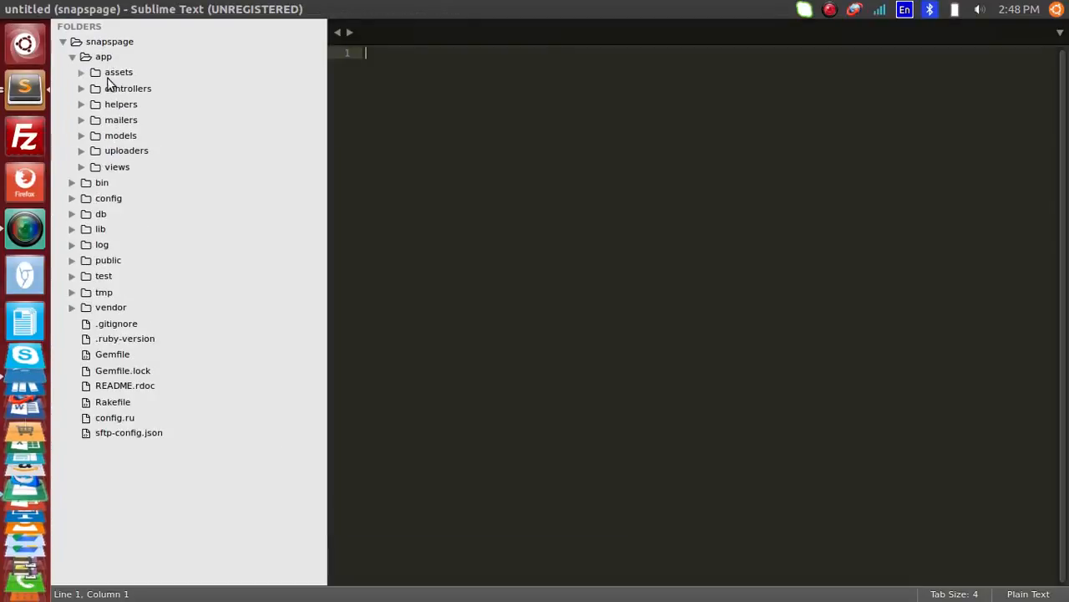
{"action": "left_click", "coordinate": [115, 169]}
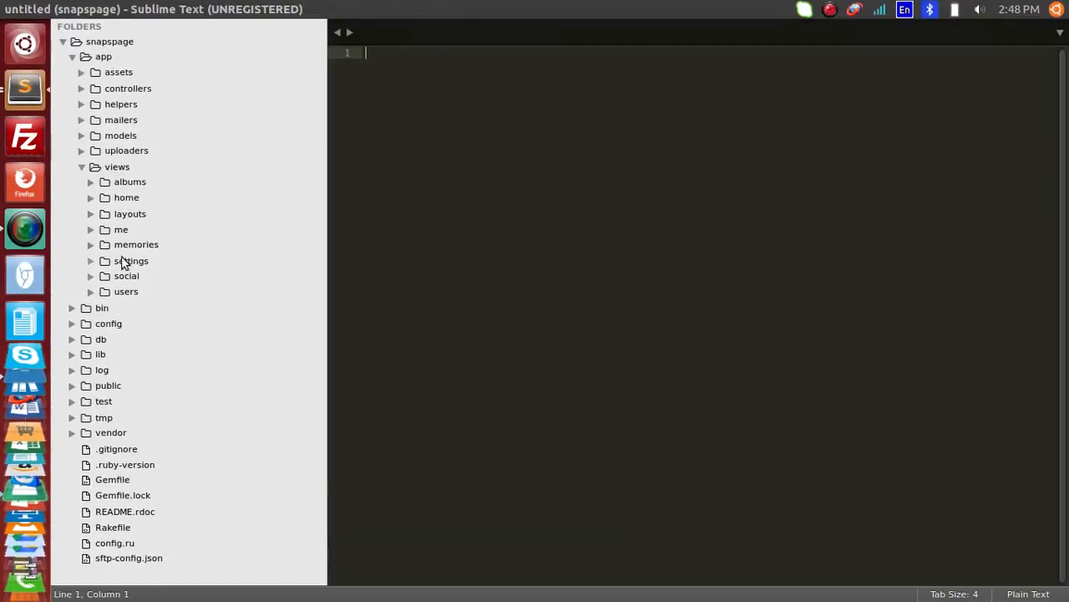
{"action": "left_click", "coordinate": [121, 230]}
{"action": "left_click", "coordinate": [163, 277]}
{"action": "left_click", "coordinate": [158, 324]}
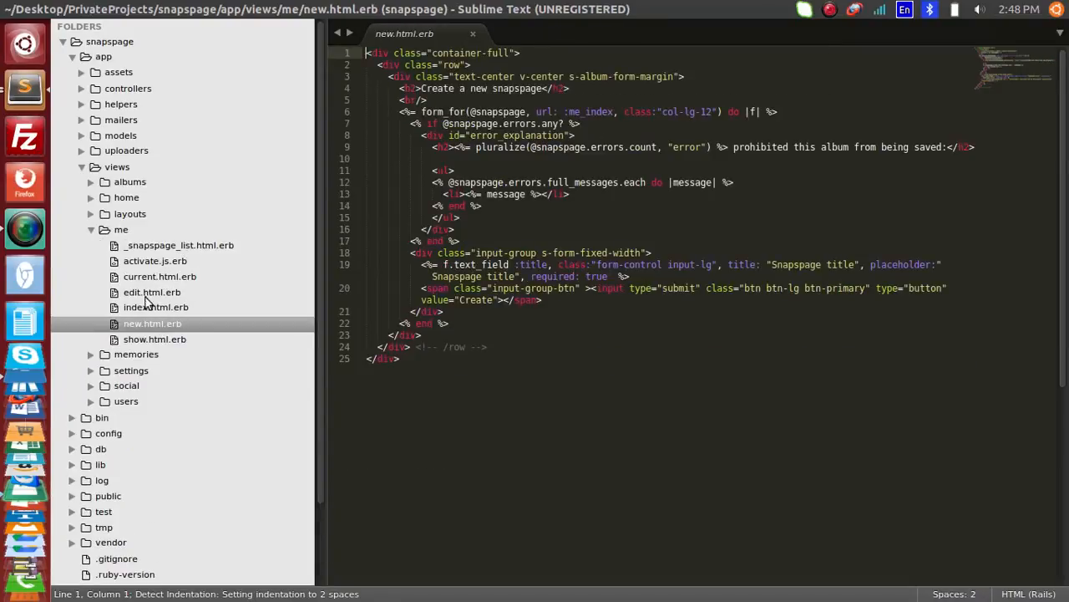
{"action": "left_click", "coordinate": [147, 292]}
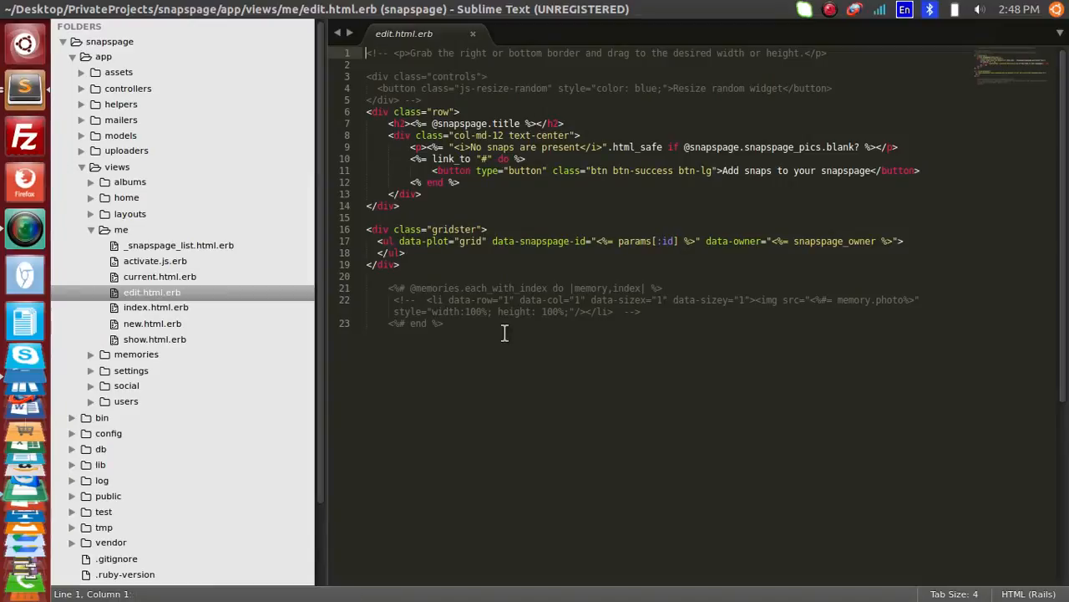
Step: Check which context options are available for the snapspage root folder, without choosing any
{"action": "right_click", "coordinate": [111, 39]}
{"action": "left_click", "coordinate": [91, 43]}
{"action": "right_click", "coordinate": [91, 43]}
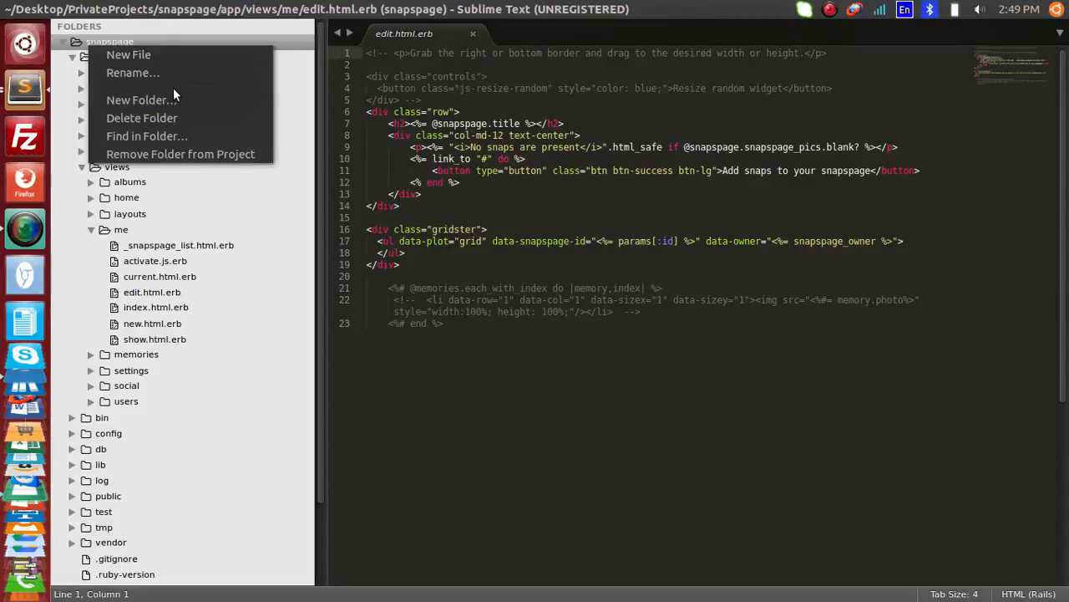
{"action": "left_click", "coordinate": [377, 102]}
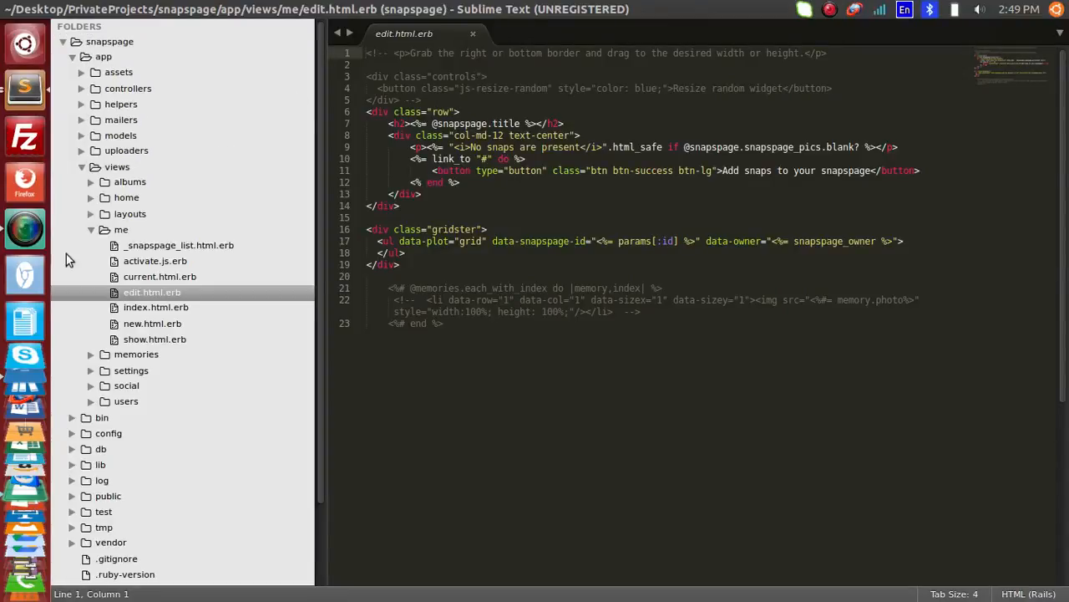
Step: Switch to Chrome, search Google for "sublime sftp" and open the Installation page of wbond's Sublime SFTP package
{"action": "left_click", "coordinate": [25, 276]}
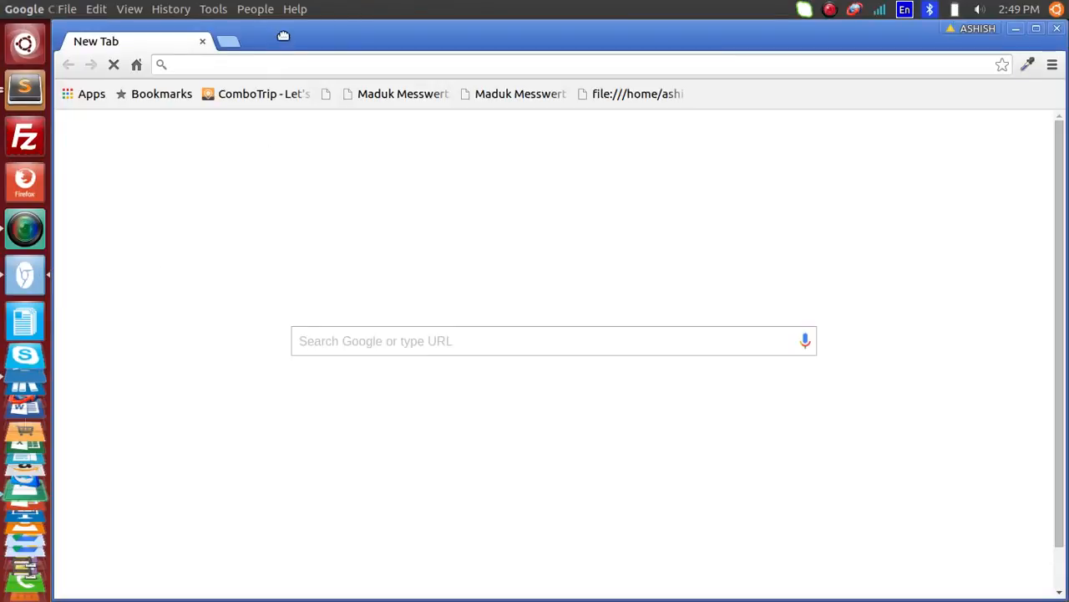
{"action": "double_click", "coordinate": [284, 36]}
{"action": "type", "text": "sublime"}
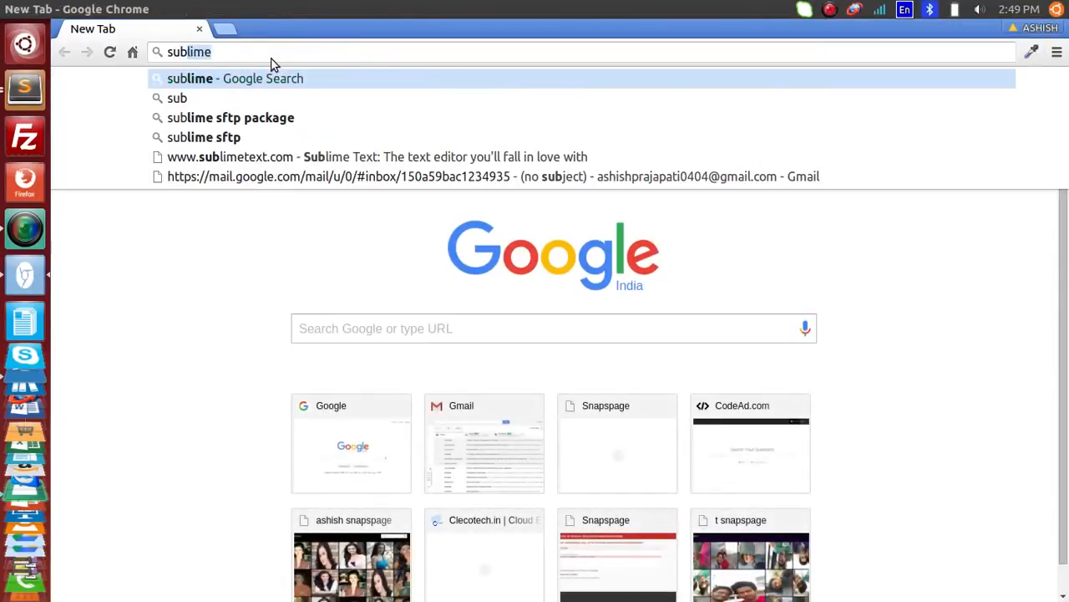
{"action": "type", "text": " sftp package"}
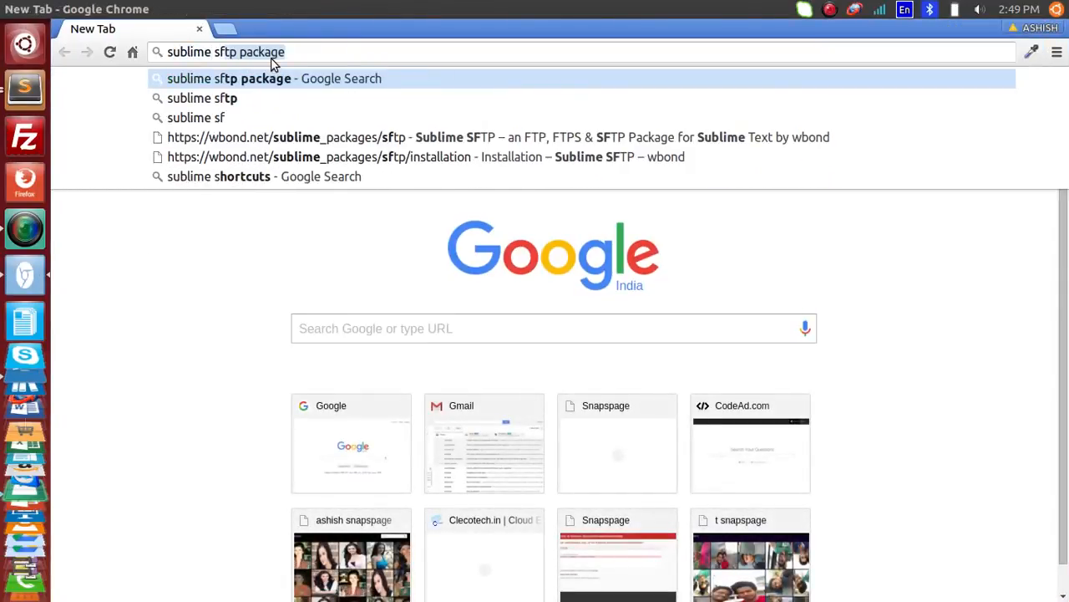
{"action": "key", "text": "Return"}
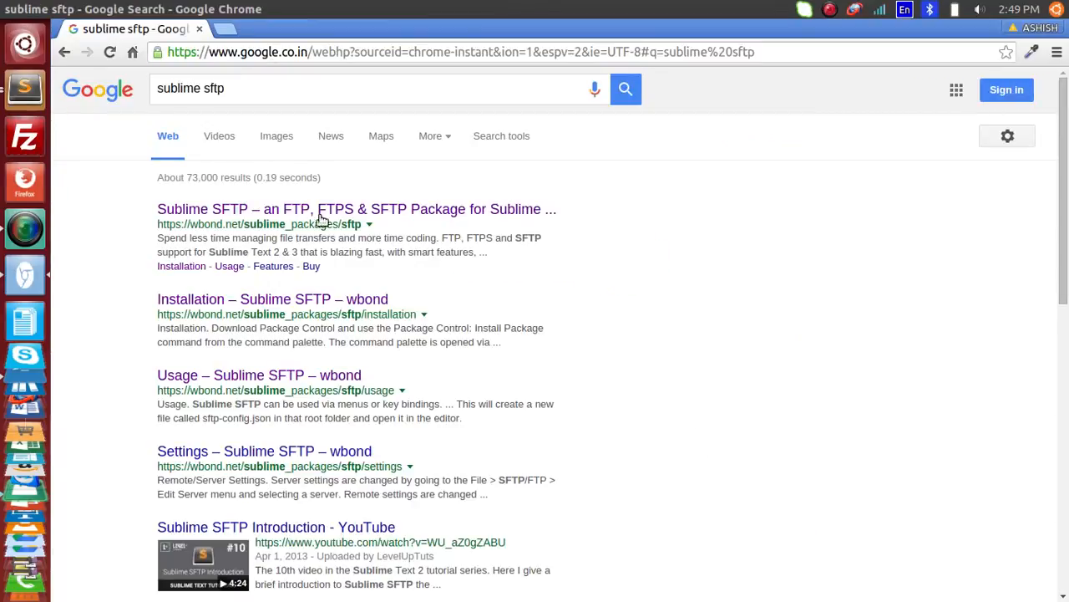
{"action": "left_click", "coordinate": [325, 210]}
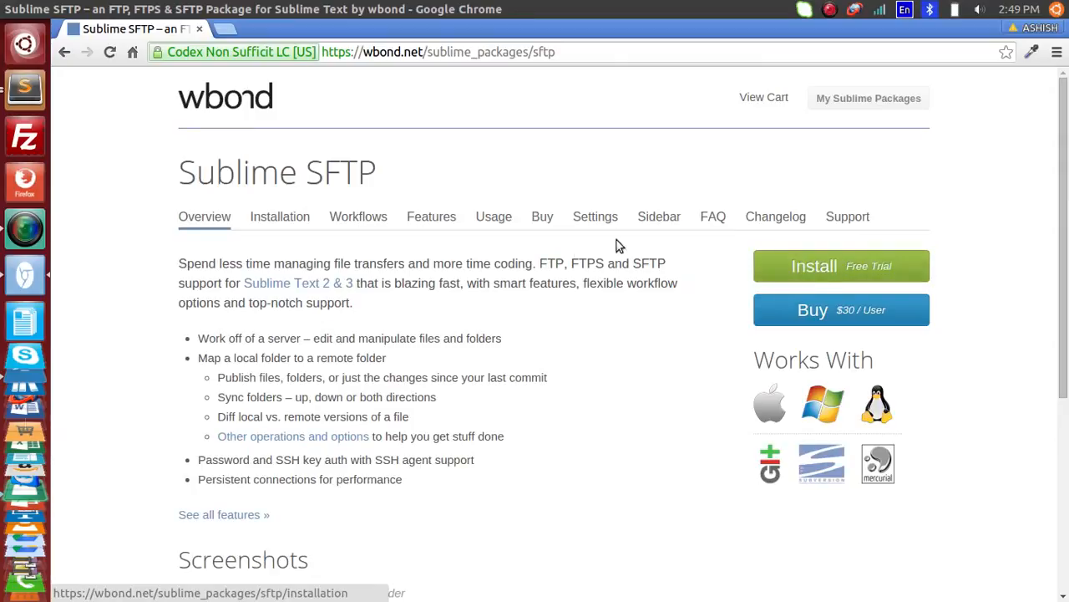
{"action": "left_click", "coordinate": [302, 223]}
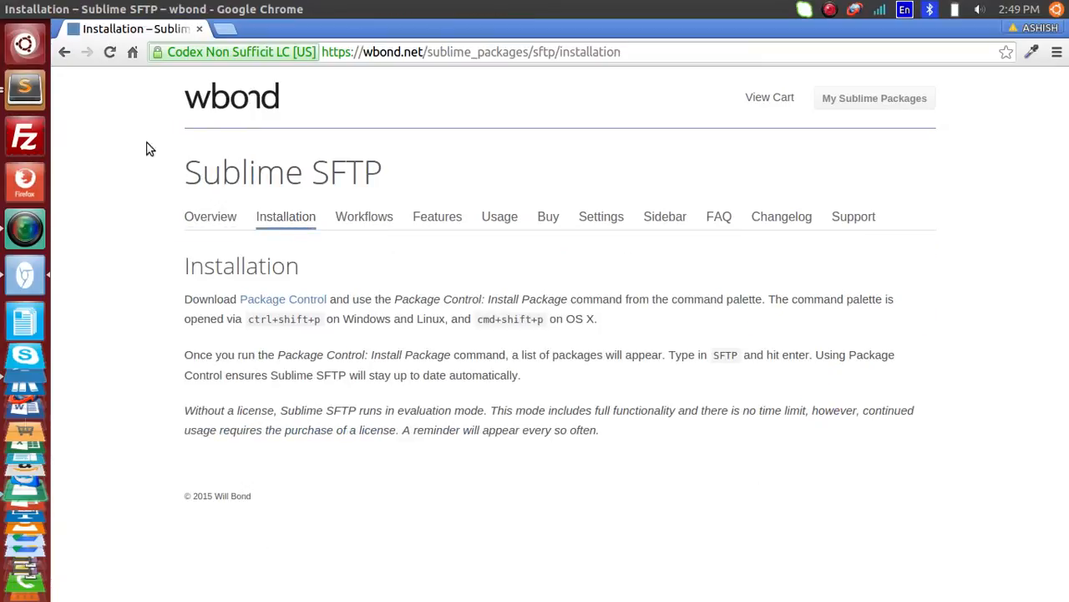
Step: Switch to Sublime Text and close the "SFTP file uploading with Sublime" notes window without saving
{"action": "left_click", "coordinate": [10, 99]}
{"action": "left_click", "coordinate": [10, 98]}
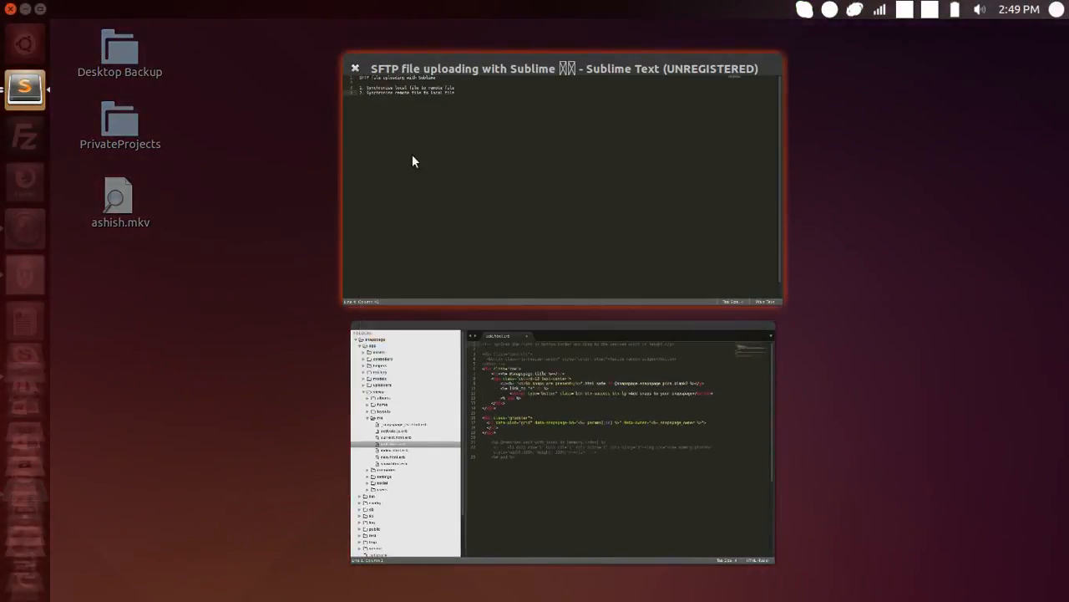
{"action": "left_click", "coordinate": [356, 68]}
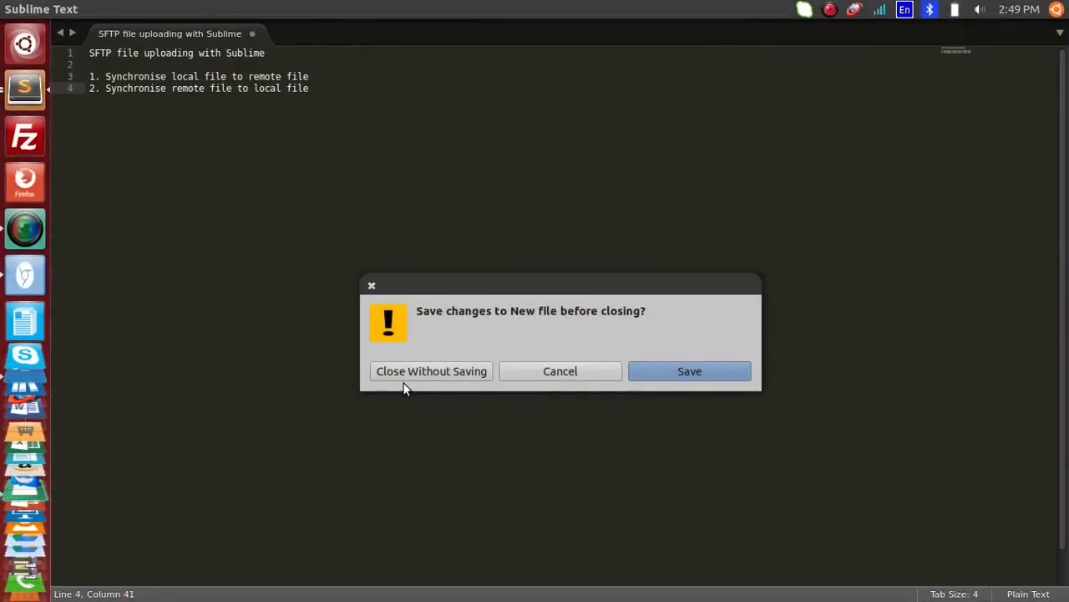
{"action": "left_click", "coordinate": [397, 372]}
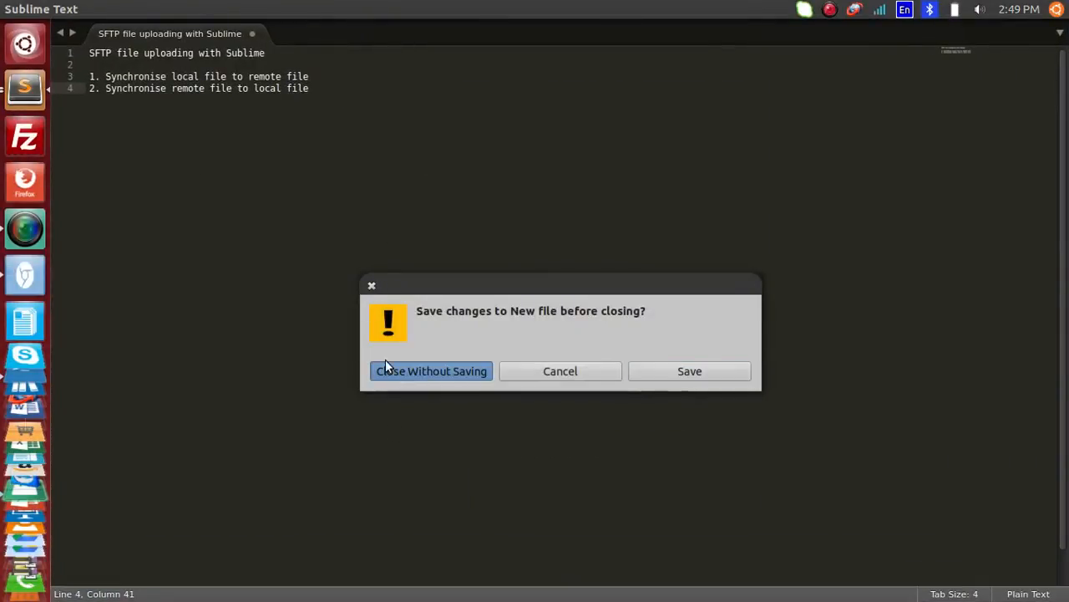
Step: Return to Chrome and open the Package Control installation instructions linked from the Sublime SFTP page, at the Simple method
{"action": "left_click", "coordinate": [30, 277]}
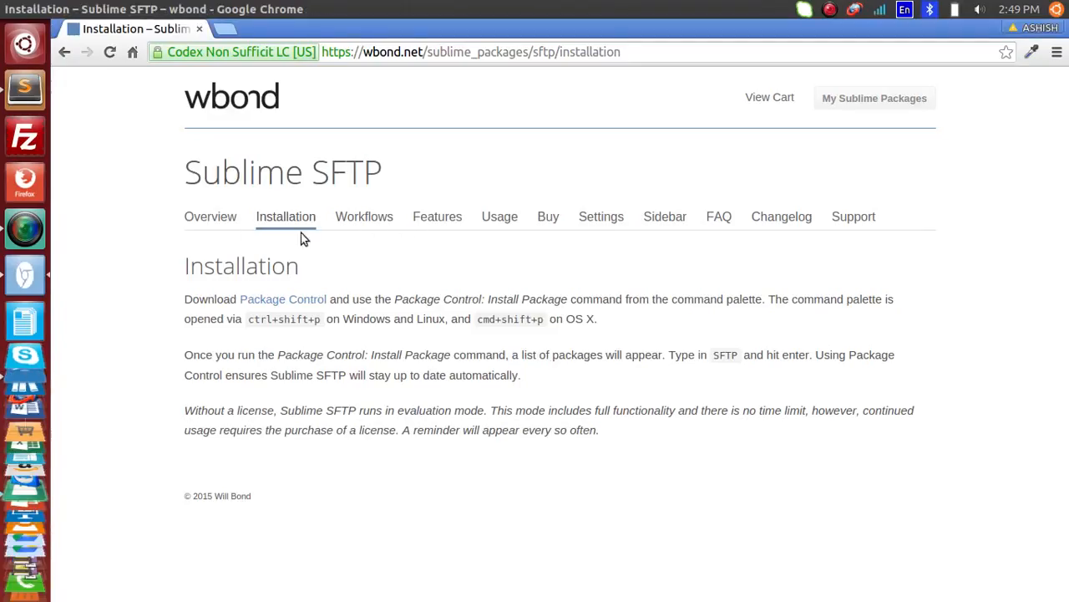
{"action": "left_click", "coordinate": [298, 300]}
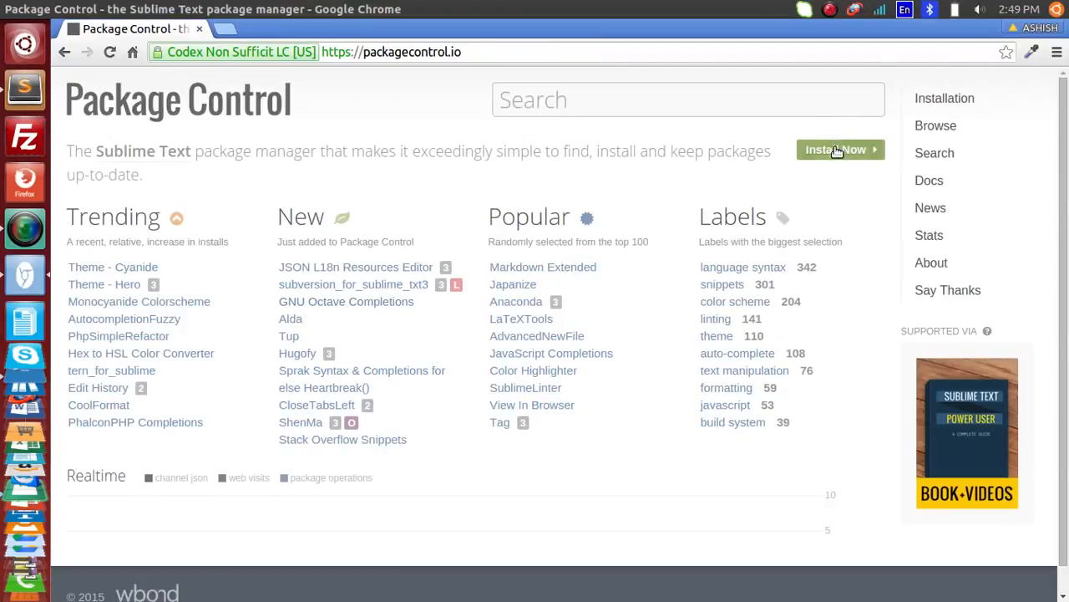
{"action": "left_click", "coordinate": [837, 151]}
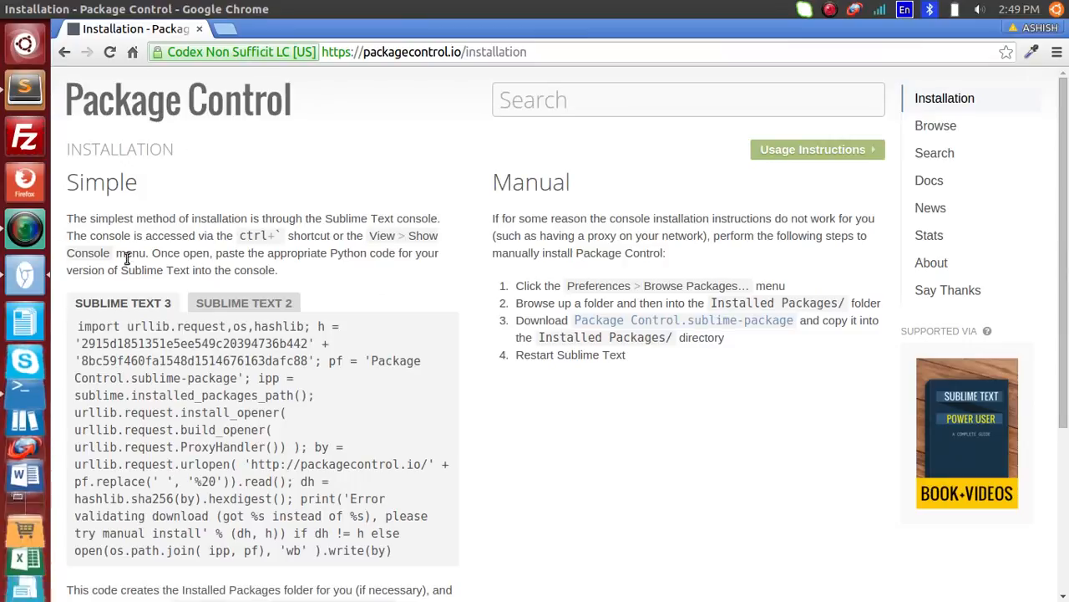
{"action": "left_click_drag", "start_coordinate": [150, 181], "coordinate": [87, 182]}
{"action": "scroll", "coordinate": [545, 280], "scroll_direction": "up", "scroll_amount": 3}
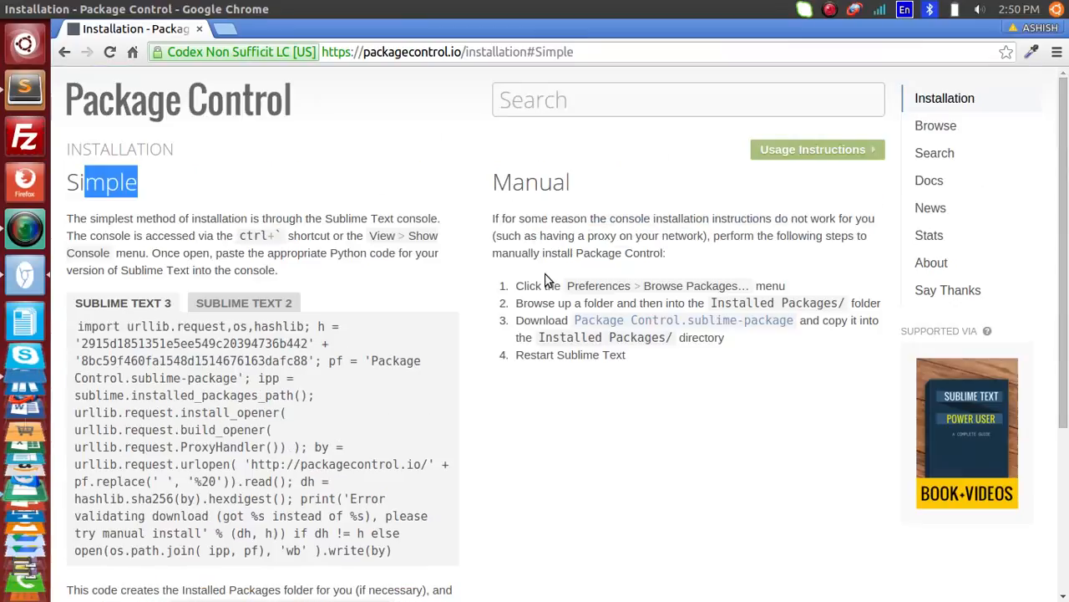
Step: Compare the Sublime Text 3 and Sublime Text 2 install codes under the Simple method and select the whole Sublime Text 3 code
{"action": "left_click", "coordinate": [609, 200]}
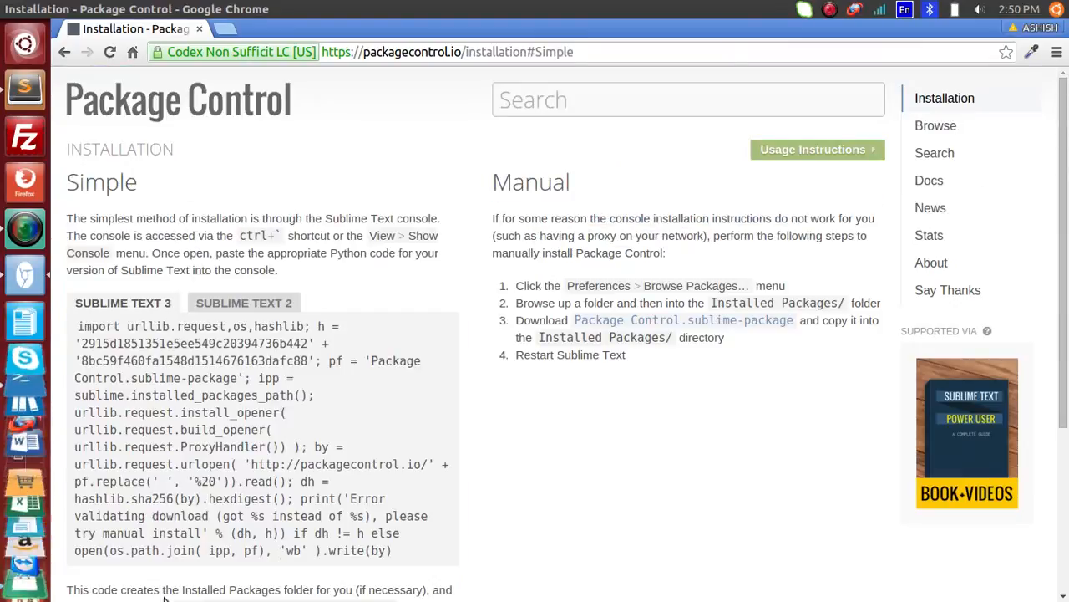
{"action": "scroll", "coordinate": [167, 401], "scroll_direction": "down", "scroll_amount": 2}
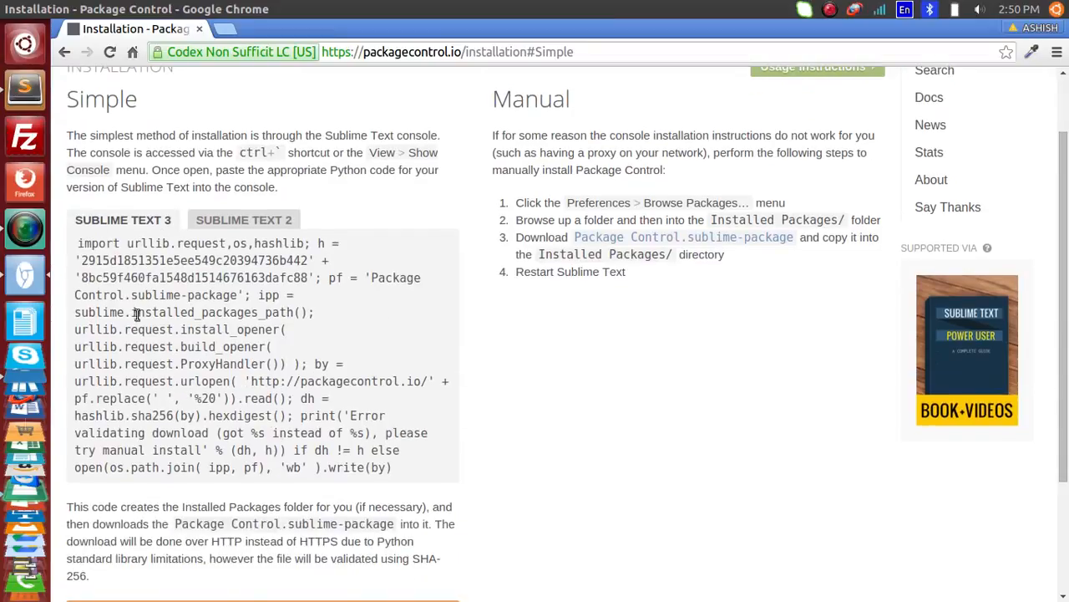
{"action": "left_click", "coordinate": [232, 220]}
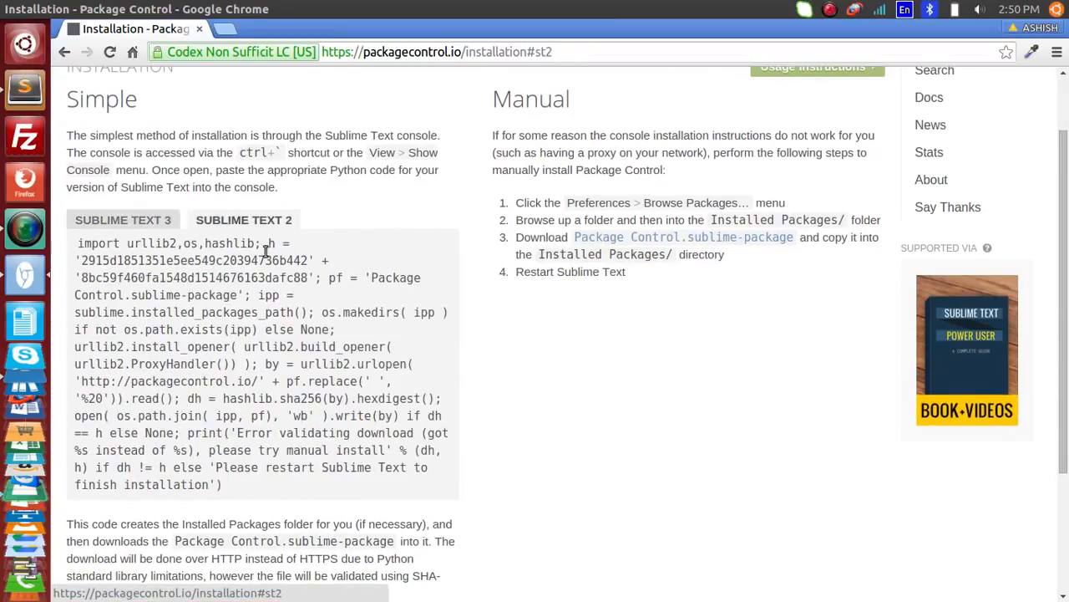
{"action": "left_click", "coordinate": [144, 220]}
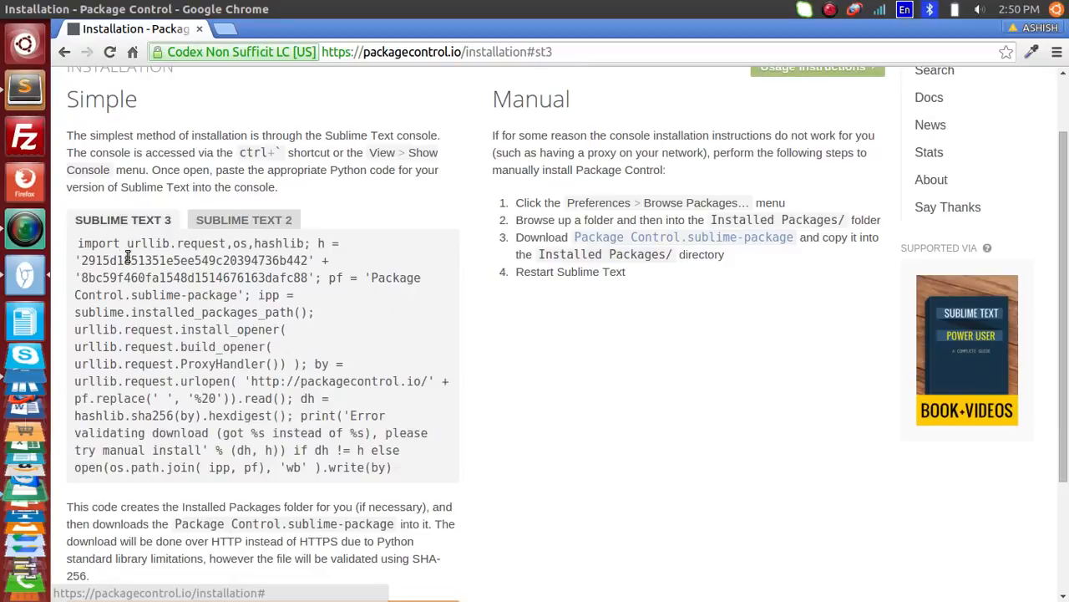
{"action": "left_click_drag", "start_coordinate": [76, 243], "coordinate": [429, 480]}
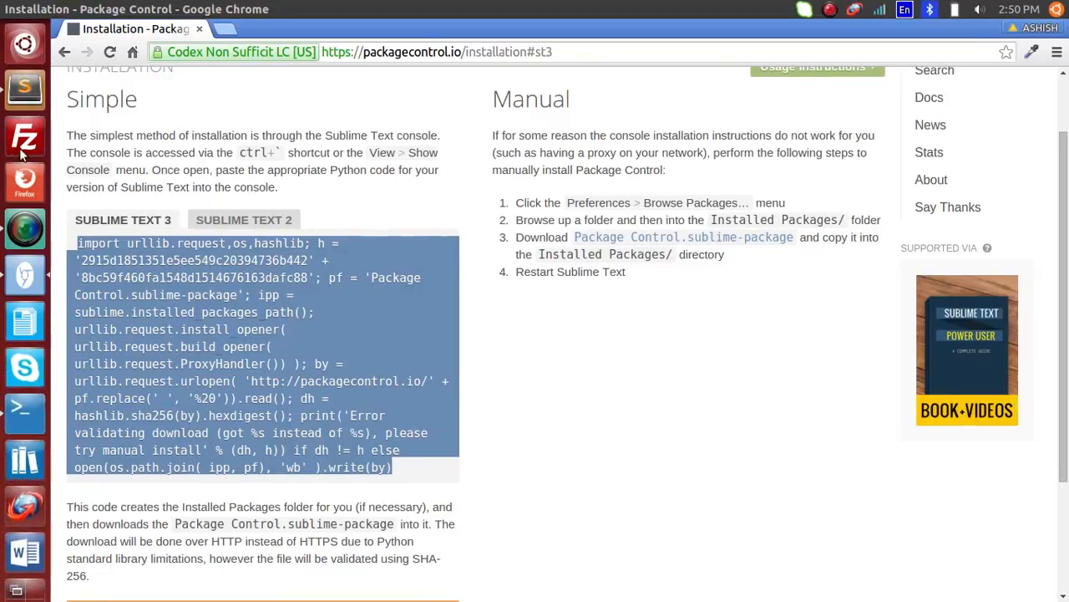
Step: Switch to Sublime Text and look for the command that opens the console
{"action": "left_click", "coordinate": [24, 83]}
{"action": "left_click", "coordinate": [220, 9]}
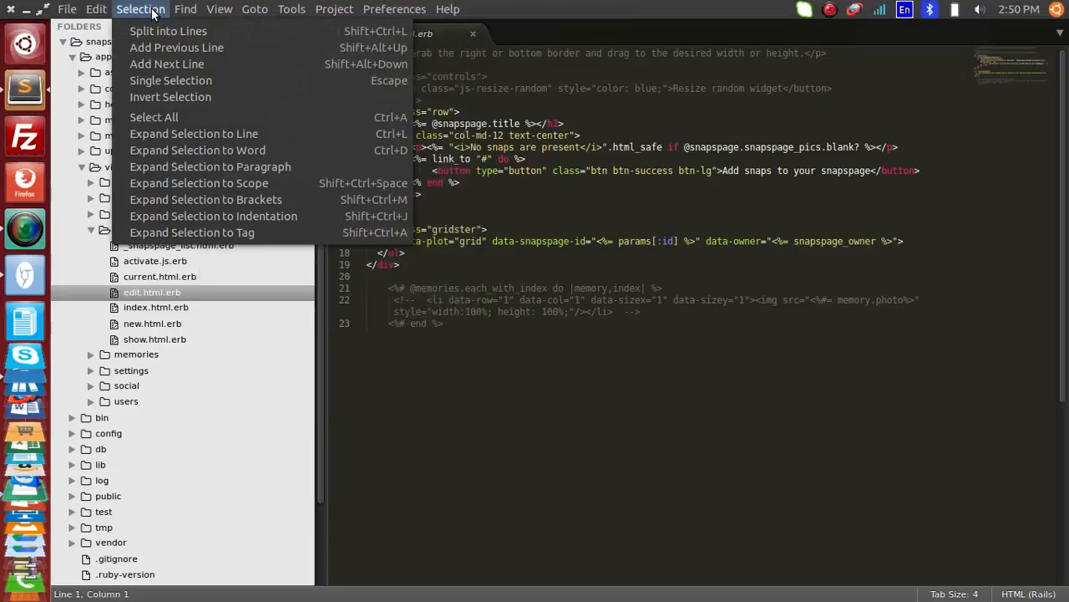
{"action": "mouse_move", "coordinate": [245, 7]}
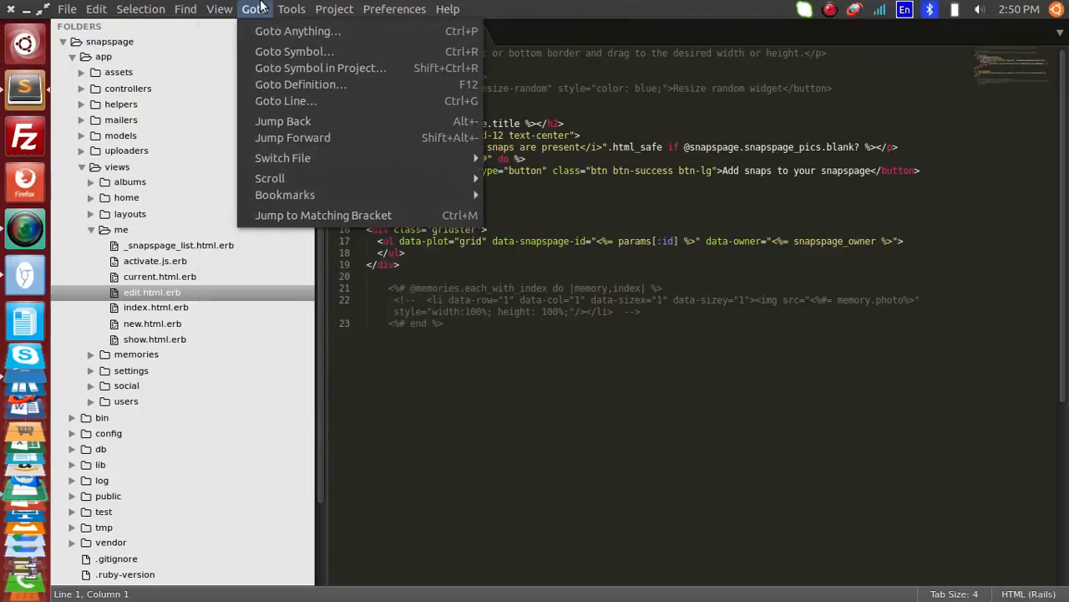
{"action": "mouse_move", "coordinate": [382, 8]}
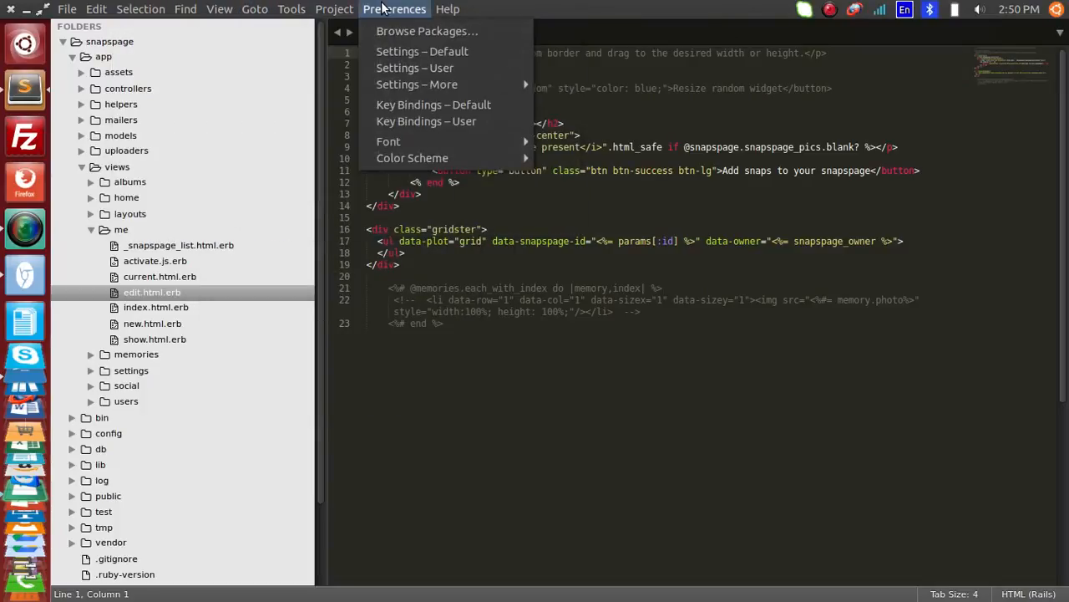
{"action": "mouse_move", "coordinate": [318, 14]}
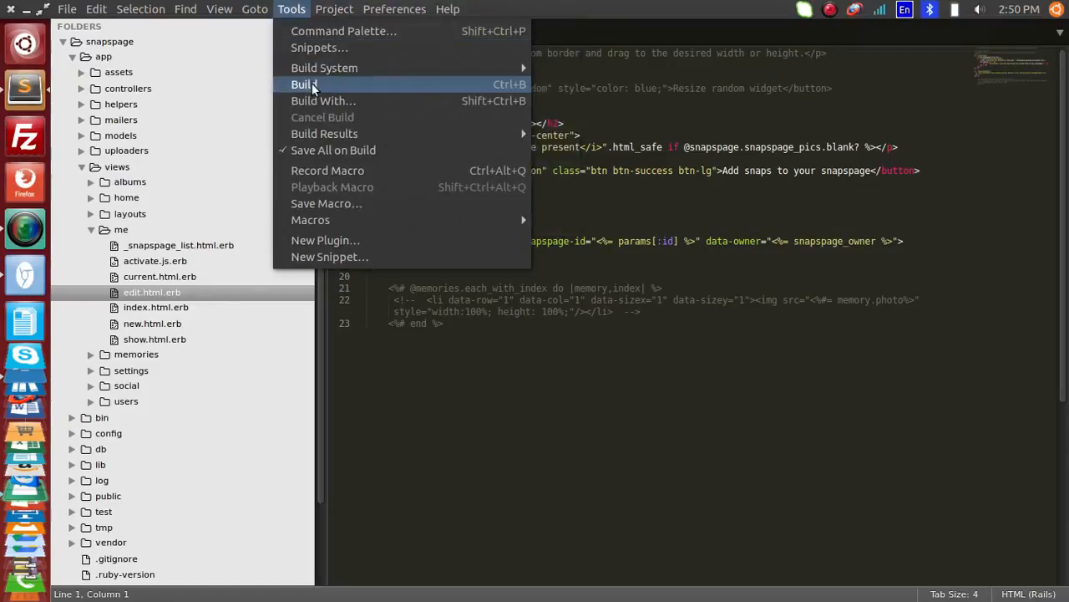
{"action": "left_click", "coordinate": [346, 32]}
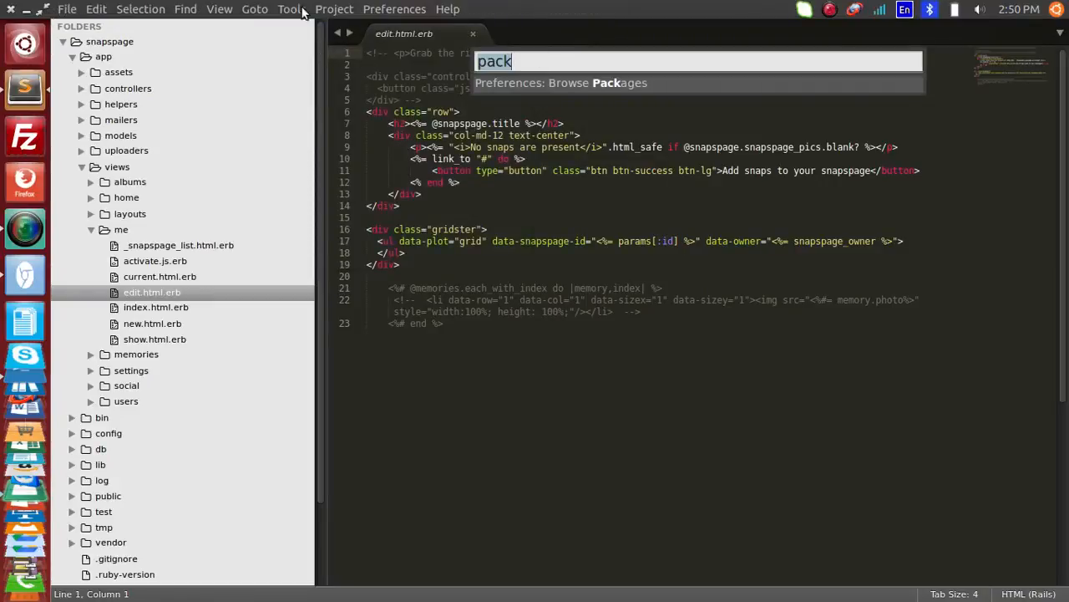
{"action": "left_click", "coordinate": [291, 9]}
{"action": "left_click", "coordinate": [328, 84]}
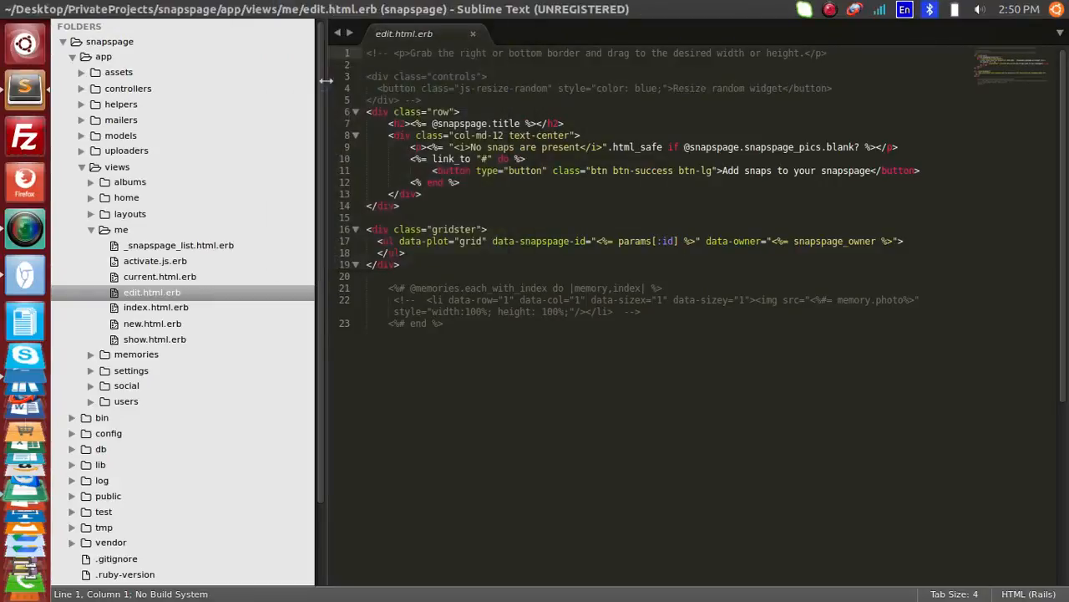
{"action": "left_click", "coordinate": [323, 10]}
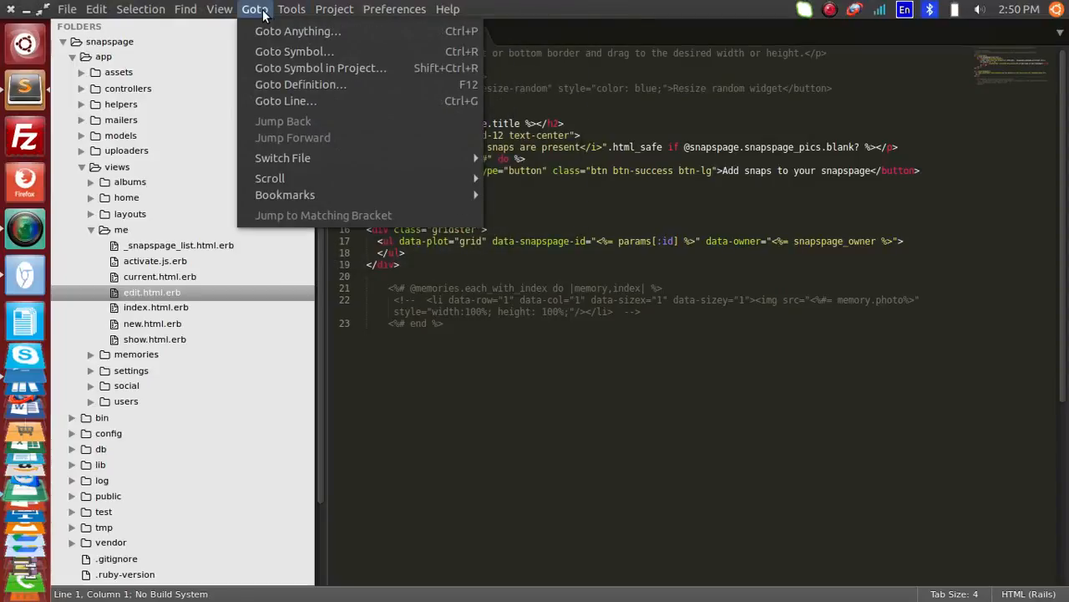
Step: Check the console access instructions in Chrome, and show the console in Sublime Text
{"action": "left_click", "coordinate": [28, 279]}
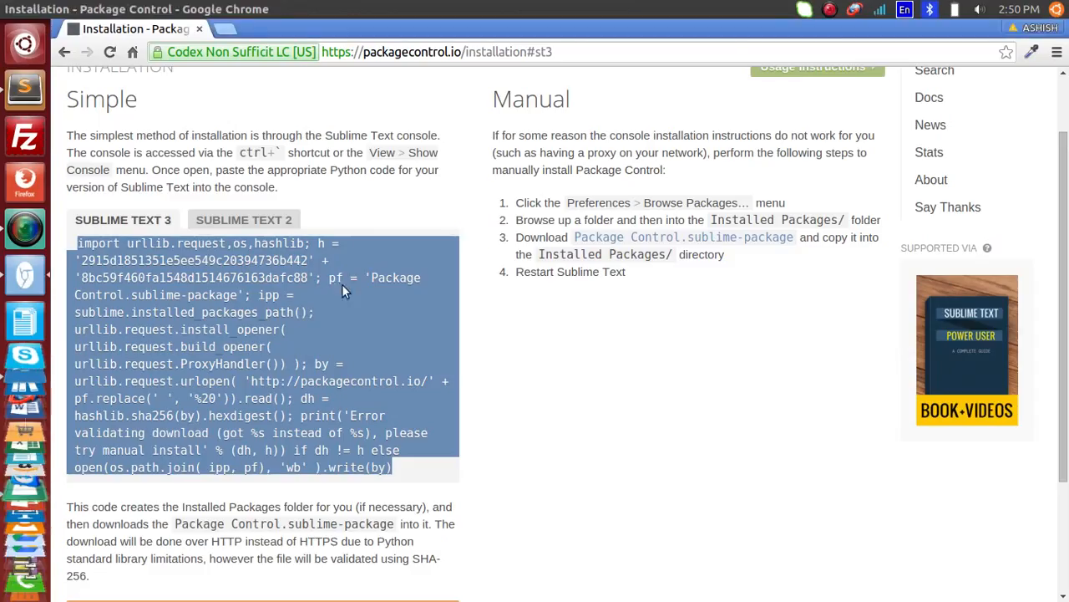
{"action": "left_click", "coordinate": [488, 343]}
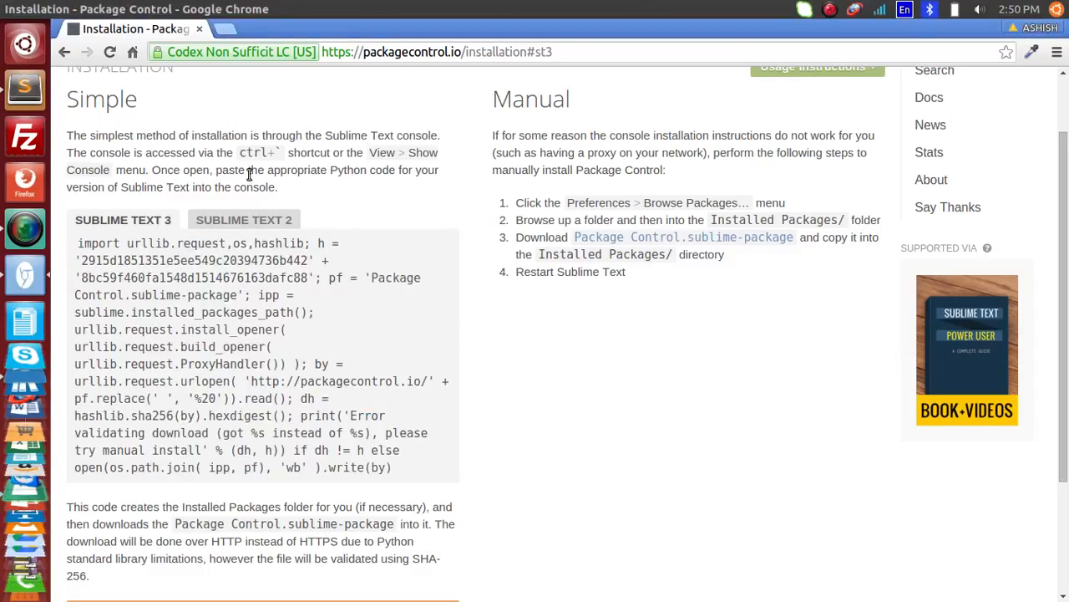
{"action": "left_click", "coordinate": [25, 86]}
{"action": "left_click", "coordinate": [219, 9]}
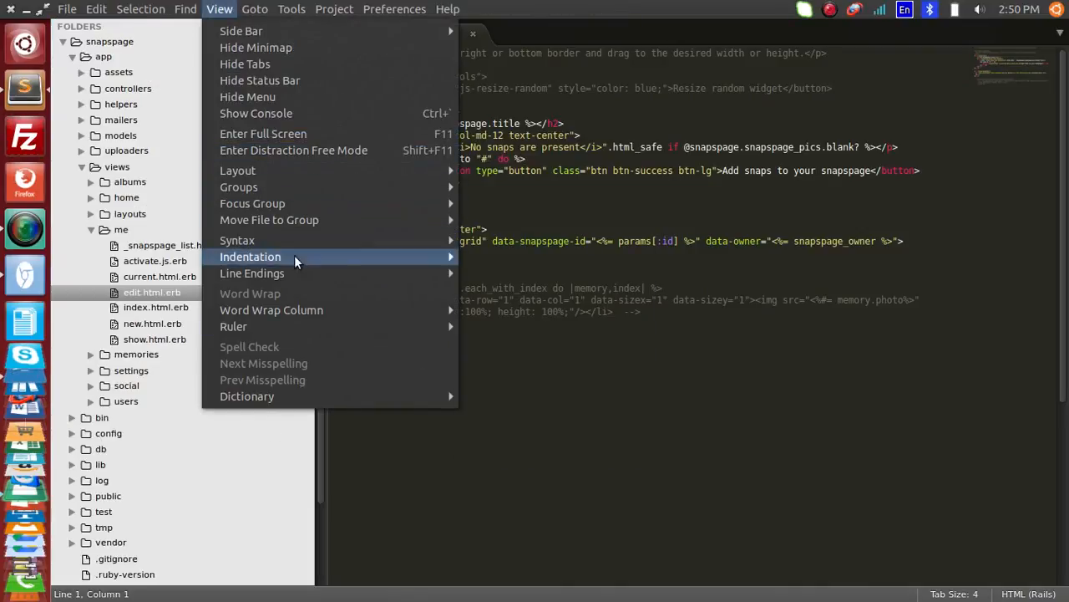
{"action": "left_click", "coordinate": [288, 112]}
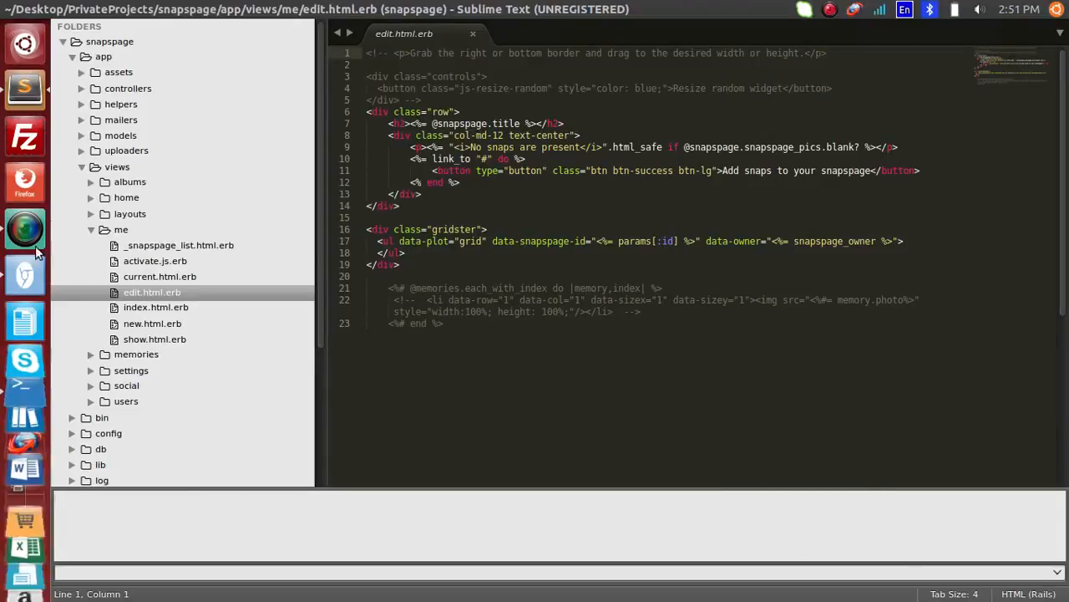
Step: Switch to Chrome and review the Manual installation steps for Package Control
{"action": "left_click", "coordinate": [27, 273]}
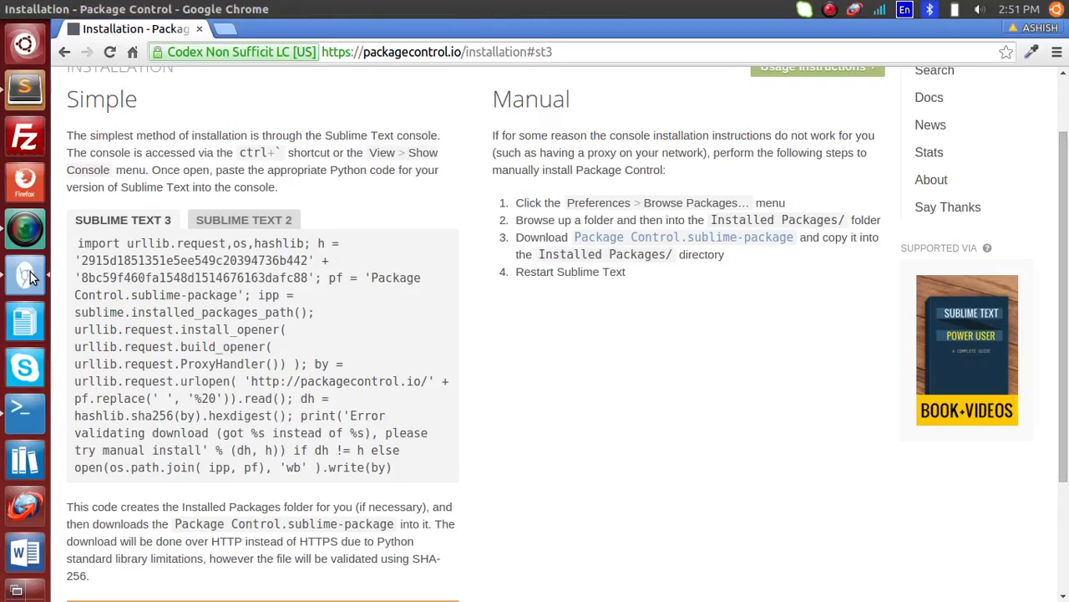
{"action": "scroll", "coordinate": [524, 146], "scroll_direction": "up", "scroll_amount": 2}
{"action": "left_click_drag", "start_coordinate": [525, 147], "coordinate": [731, 365]}
{"action": "left_click", "coordinate": [697, 414]}
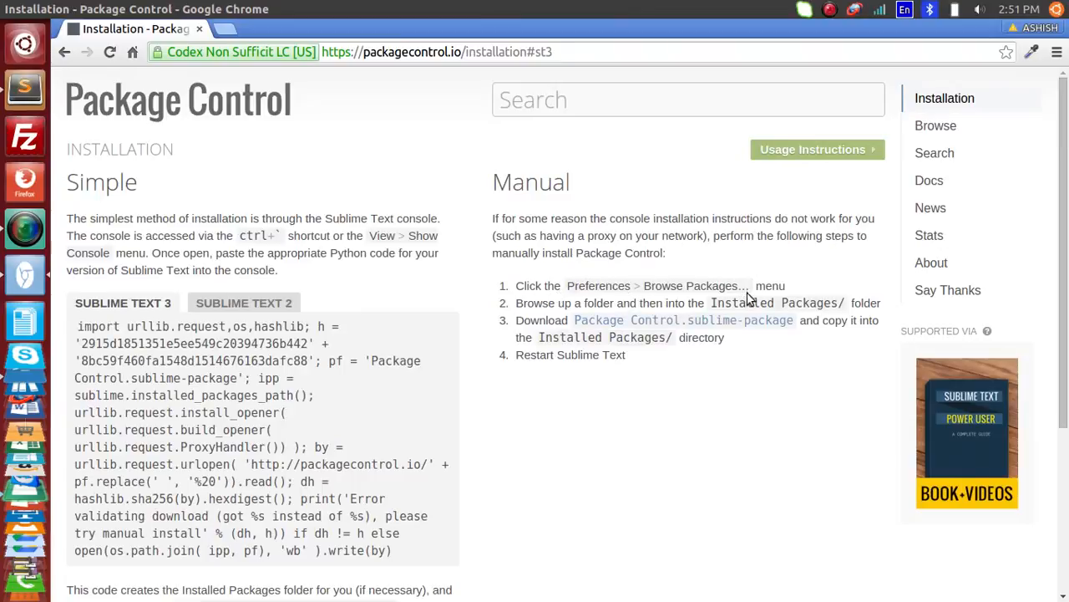
Step: Switch to Sublime Text, browse its packages folder and go up to sublime-text-3 to open the Installed Packages folder
{"action": "key", "text": "alt+Tab"}
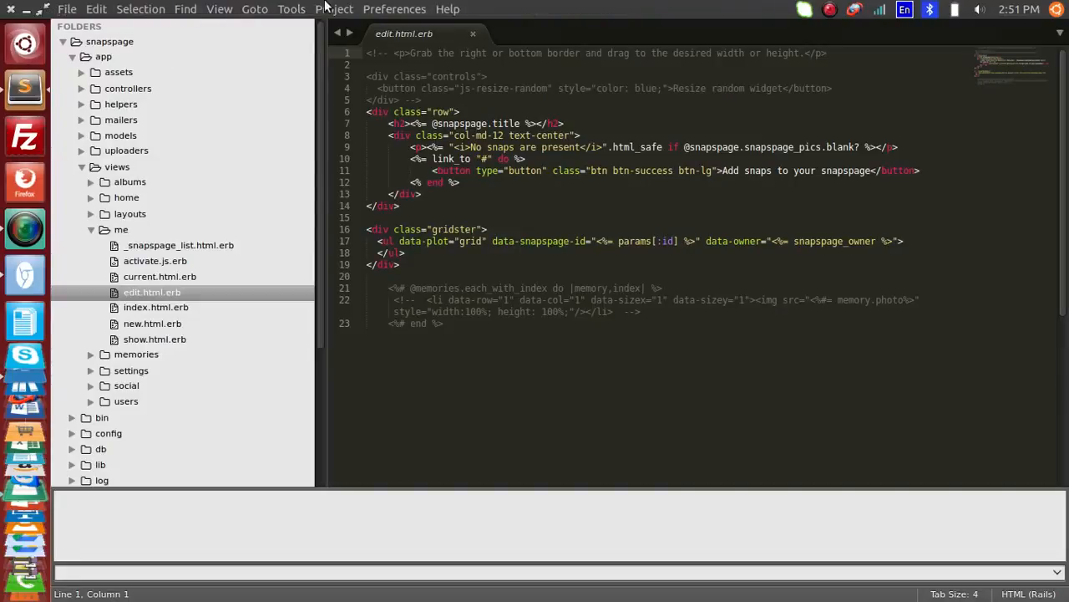
{"action": "left_click", "coordinate": [401, 8]}
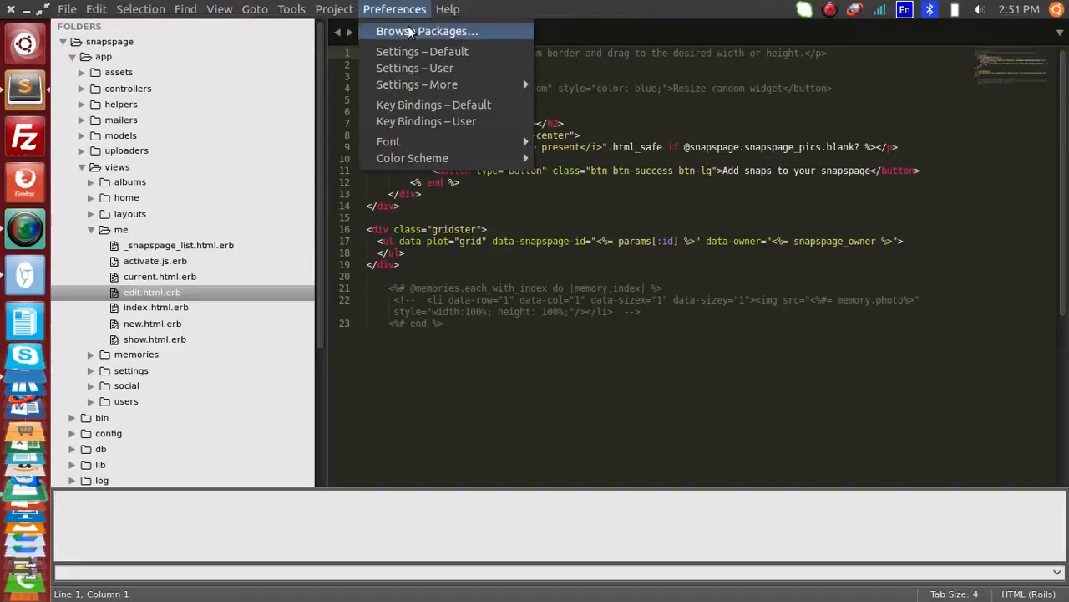
{"action": "left_click", "coordinate": [411, 30]}
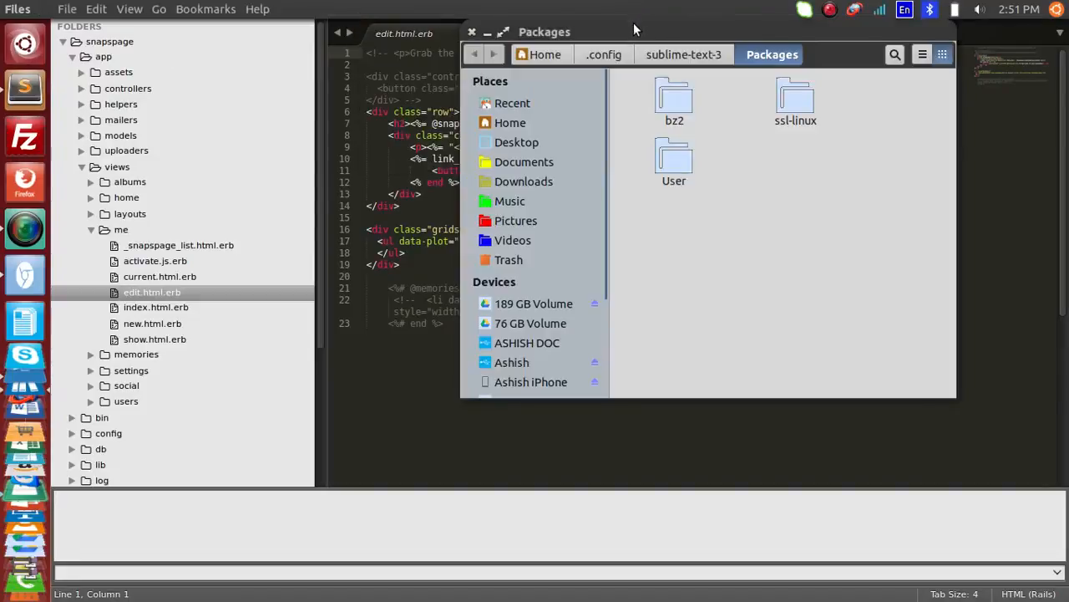
{"action": "double_click", "coordinate": [633, 30]}
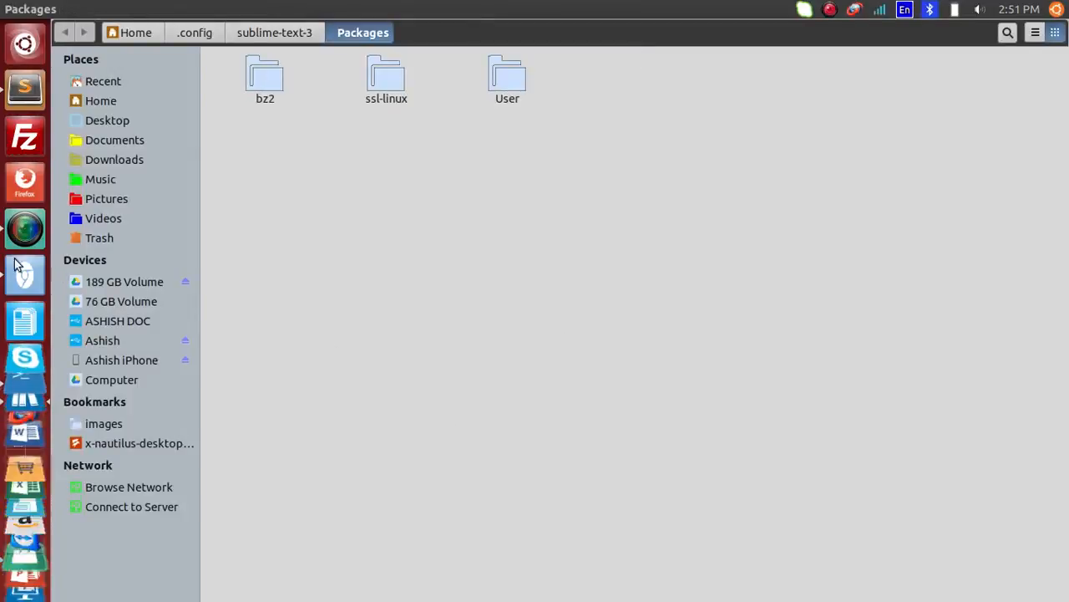
{"action": "left_click", "coordinate": [256, 33]}
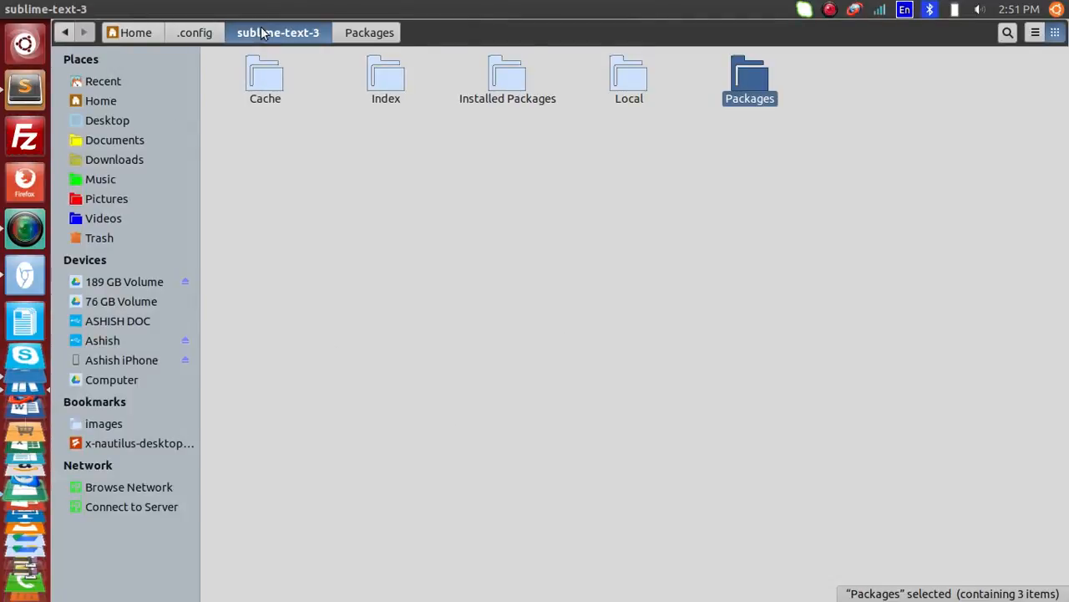
{"action": "left_click", "coordinate": [515, 76]}
{"action": "double_click", "coordinate": [514, 76]}
{"action": "left_click_drag", "start_coordinate": [573, 81], "coordinate": [495, 330]}
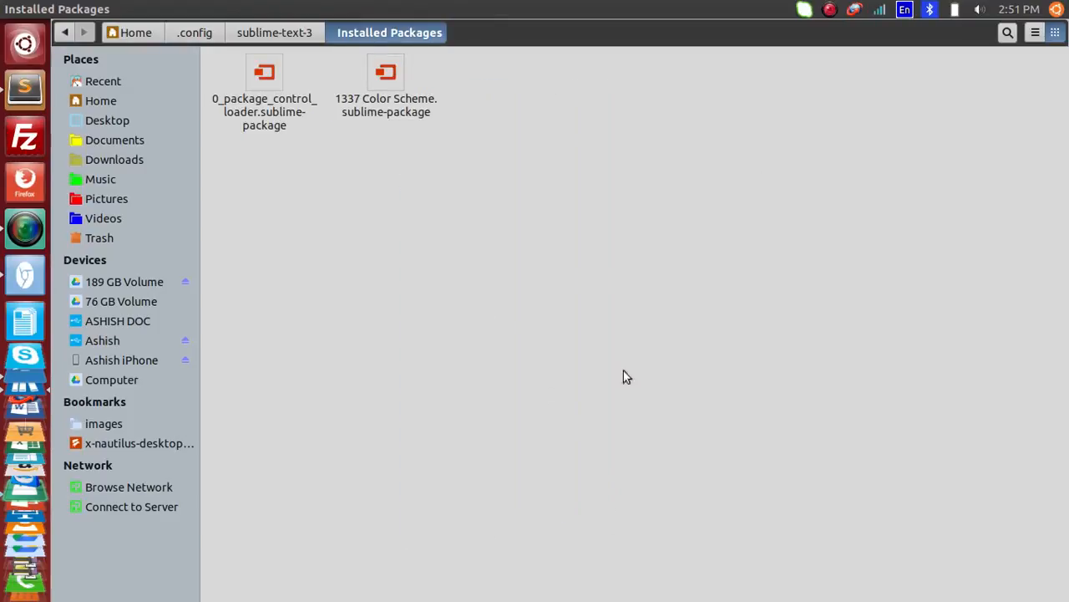
Step: Switch to Chrome, download Package Control.sublime-package from the Manual instructions and show the file in its download folder
{"action": "left_click", "coordinate": [25, 276]}
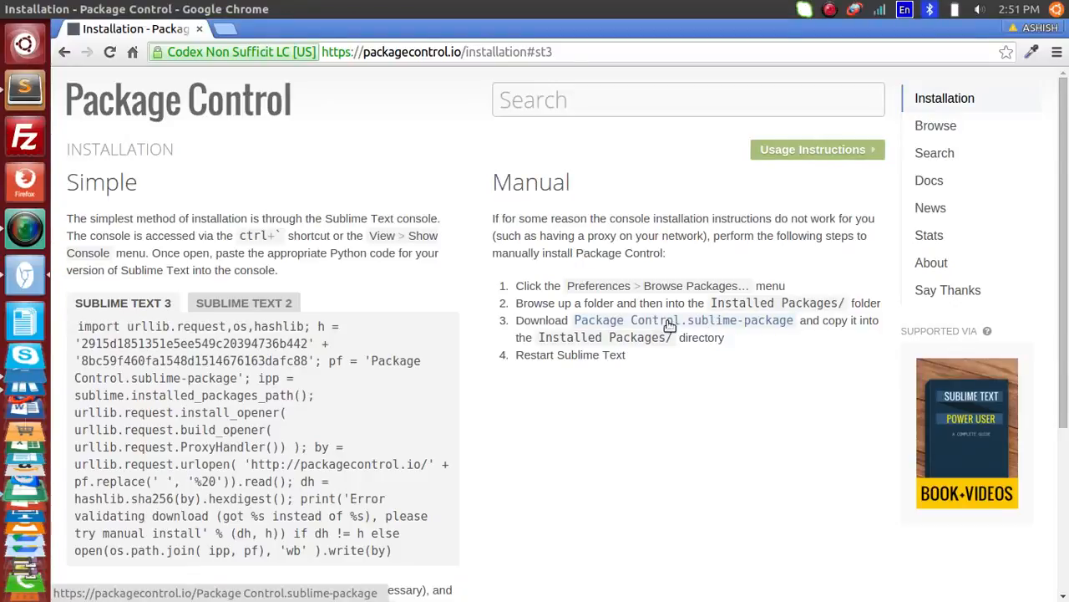
{"action": "left_click", "coordinate": [737, 324]}
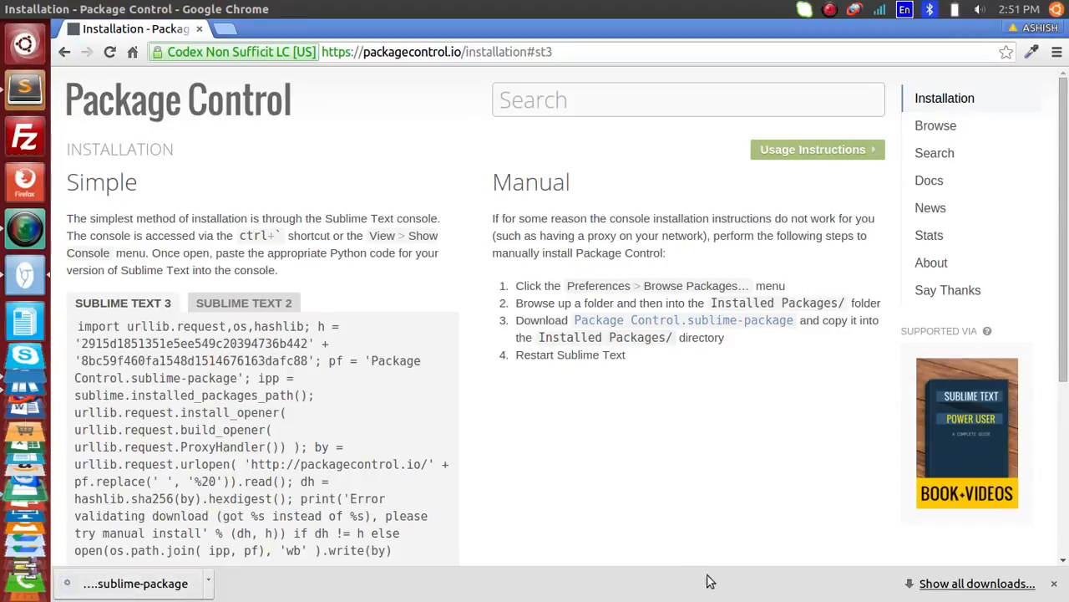
{"action": "left_click", "coordinate": [975, 583]}
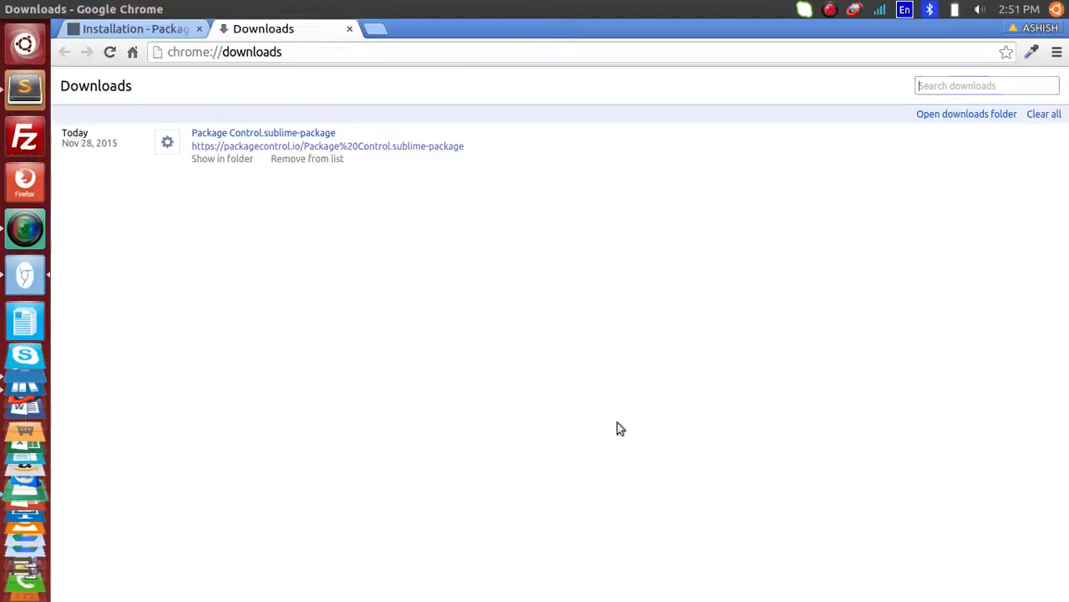
{"action": "left_click", "coordinate": [240, 160]}
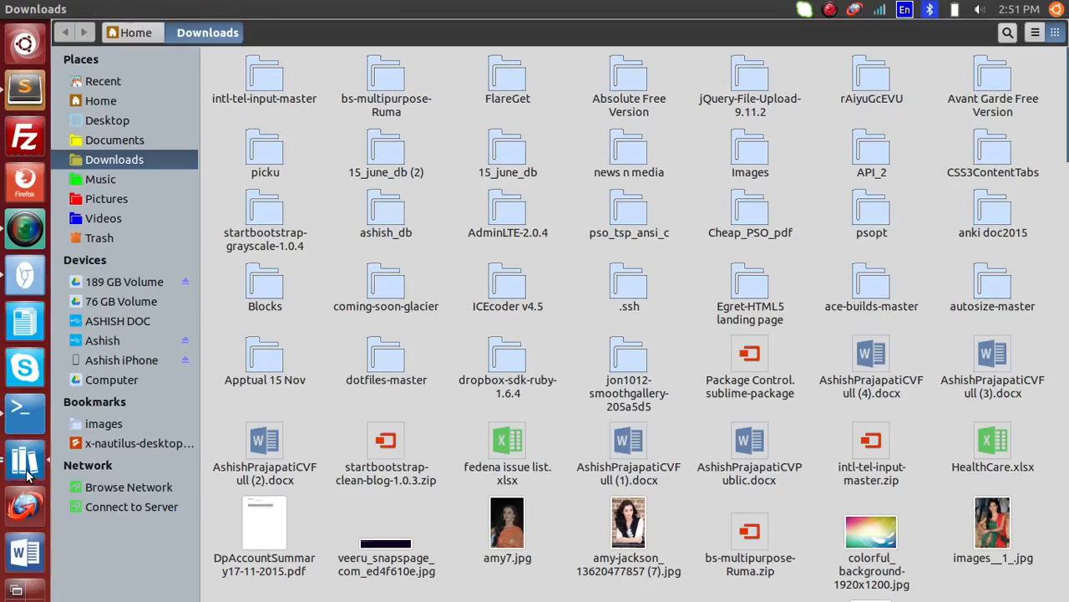
Step: Move Package Control.sublime-package from Downloads into the Installed Packages folder and close both file manager windows
{"action": "left_click", "coordinate": [749, 386]}
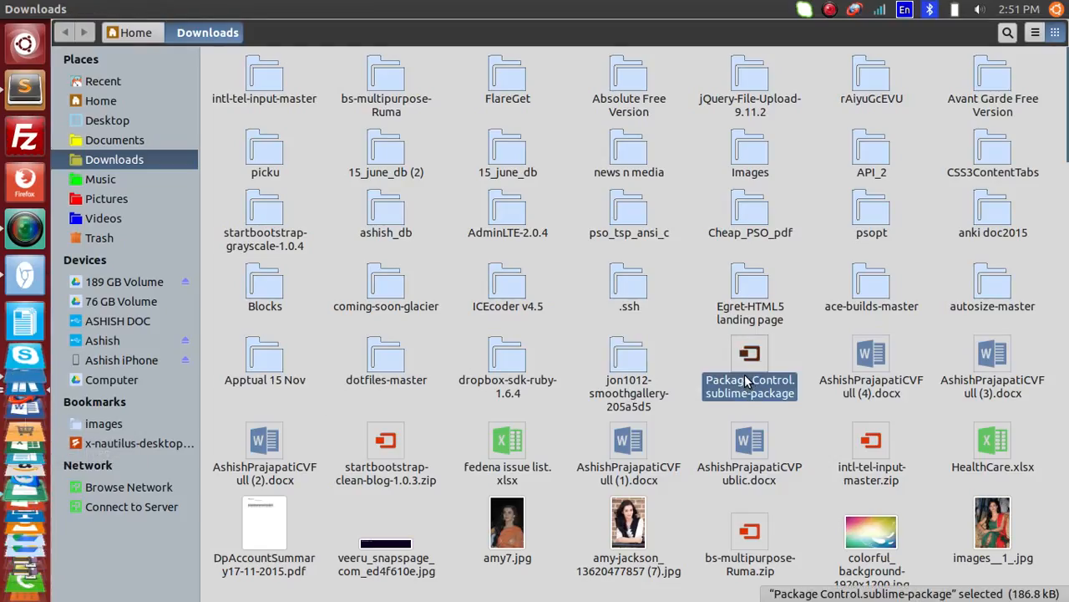
{"action": "left_click", "coordinate": [25, 90]}
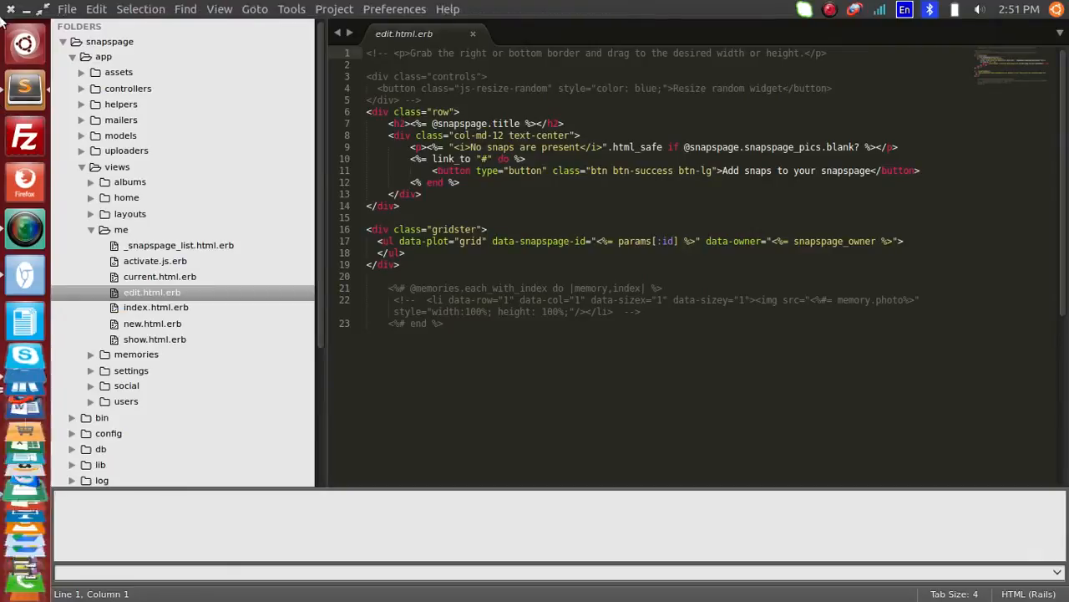
{"action": "left_click", "coordinate": [23, 433]}
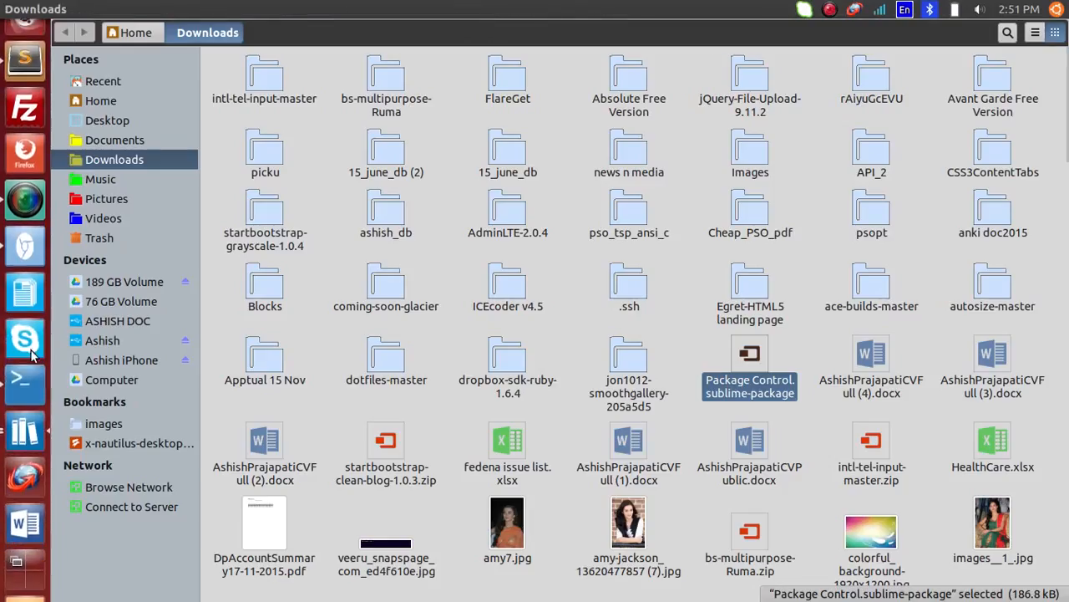
{"action": "left_click", "coordinate": [23, 433]}
{"action": "left_click", "coordinate": [402, 248]}
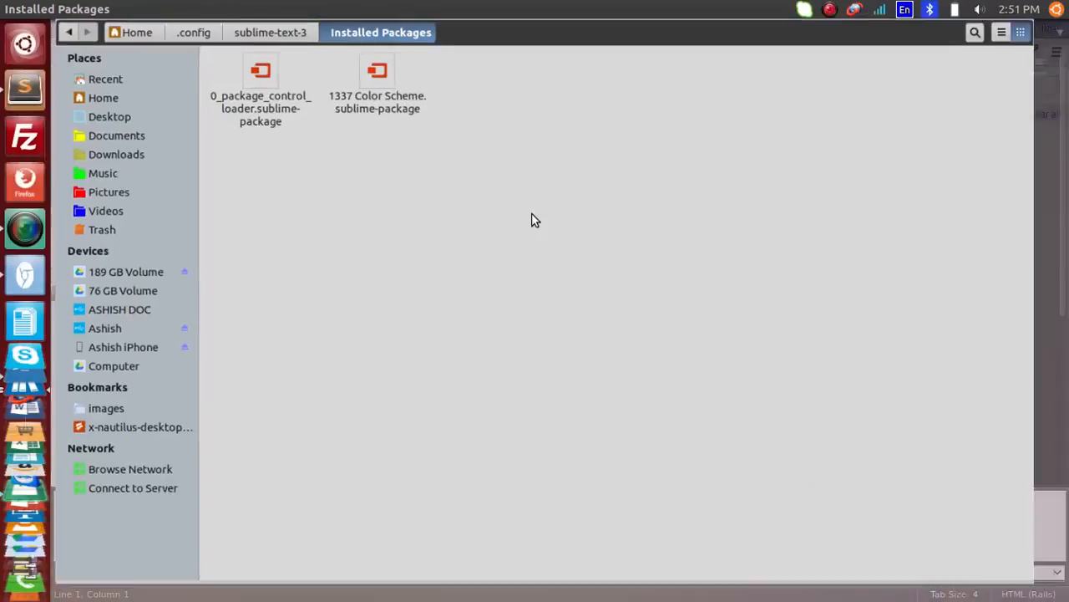
{"action": "key", "text": "ctrl+v"}
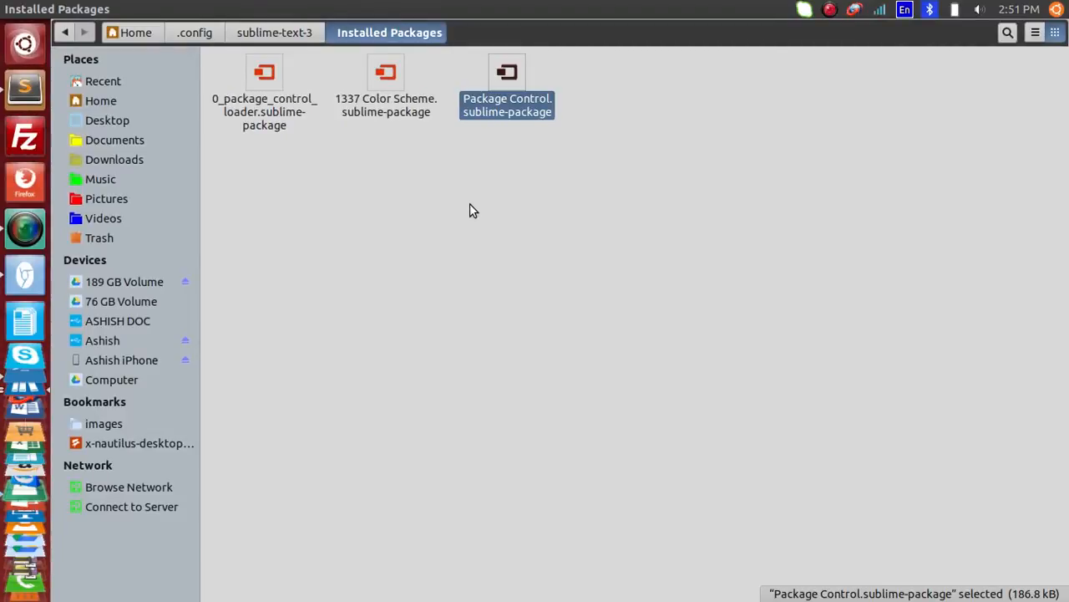
{"action": "left_click", "coordinate": [469, 211]}
{"action": "left_click", "coordinate": [11, 10]}
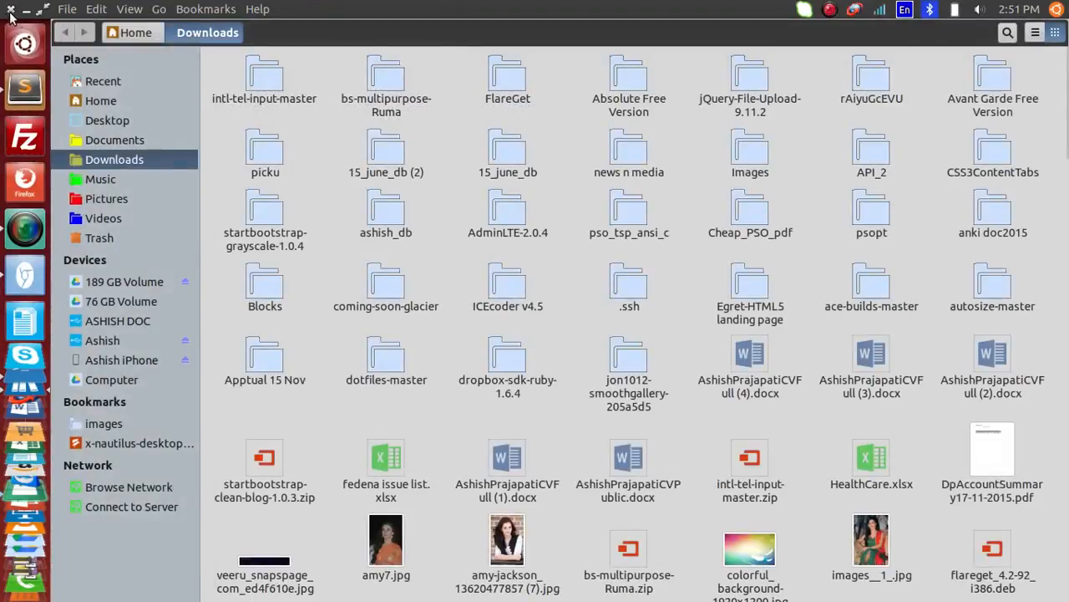
{"action": "left_click", "coordinate": [10, 9]}
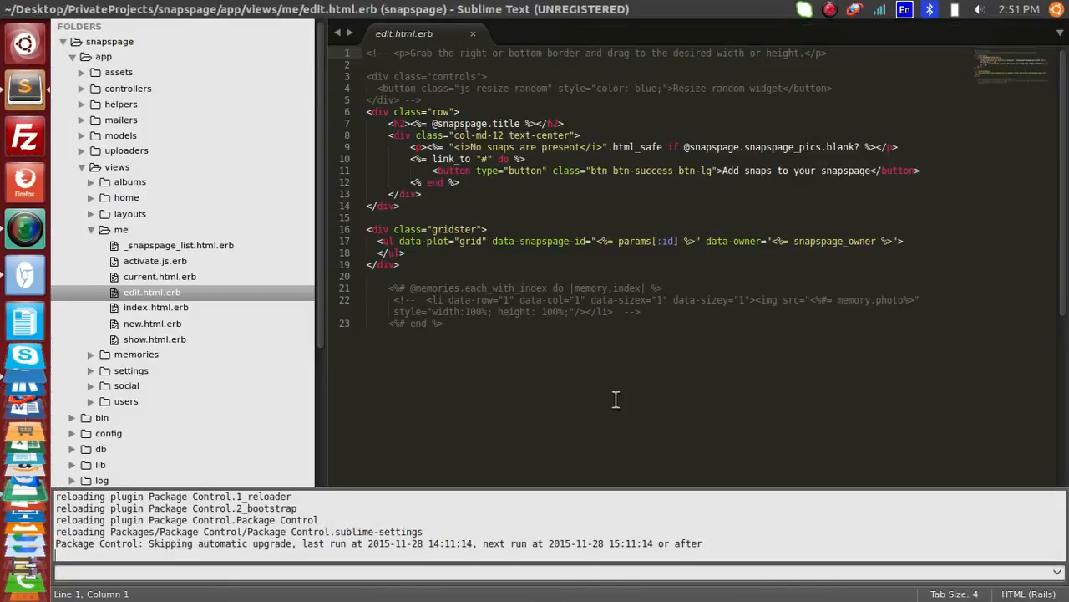
Step: Restart Sublime Text and check its preferences for the Package Control entries under Package Settings
{"action": "left_click", "coordinate": [10, 9]}
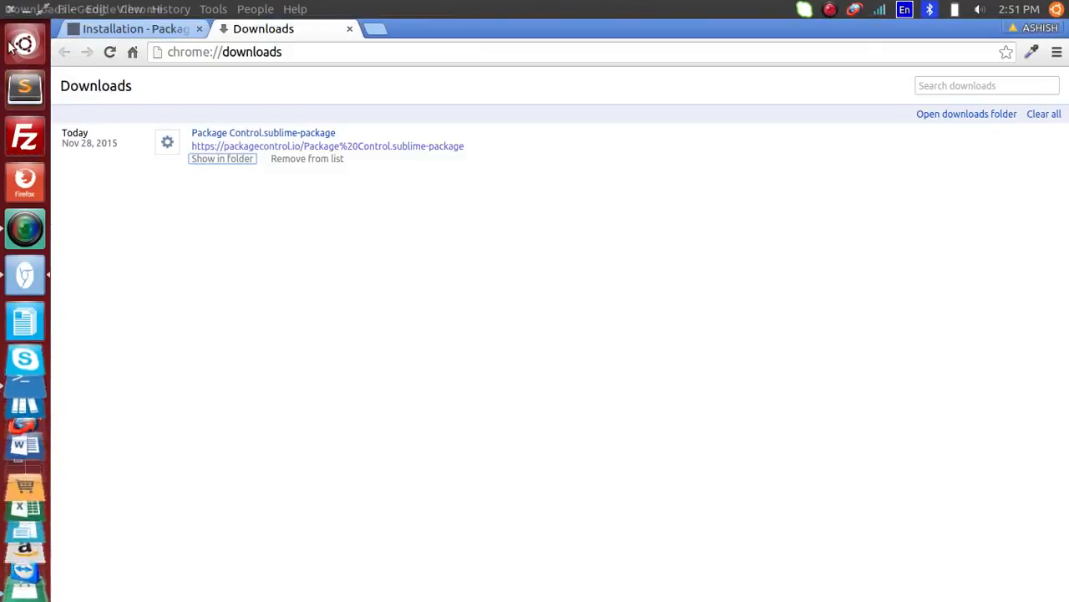
{"action": "left_click", "coordinate": [24, 88]}
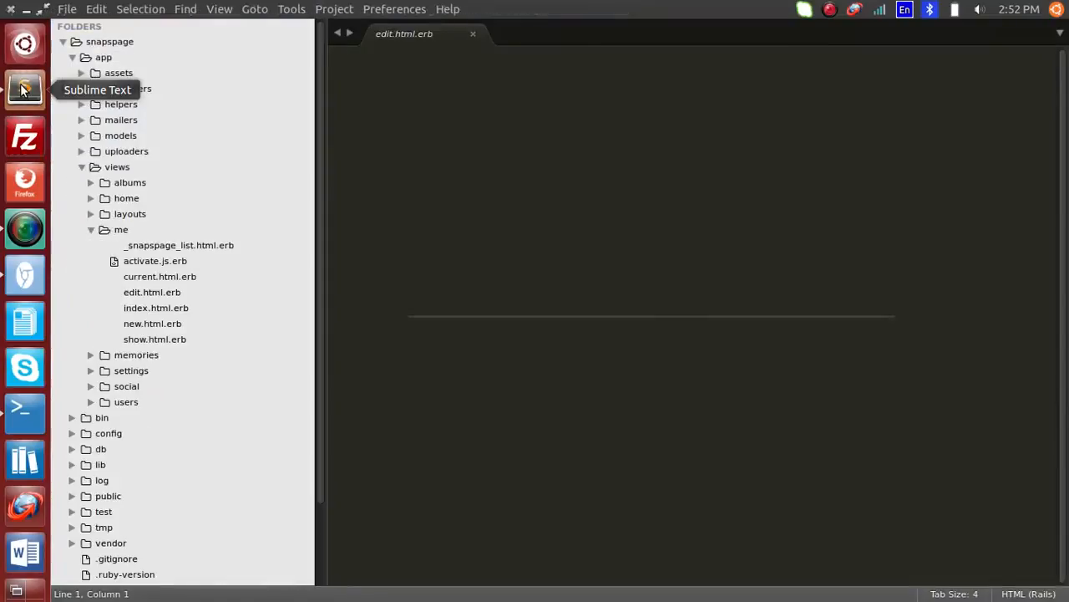
{"action": "left_click", "coordinate": [401, 8]}
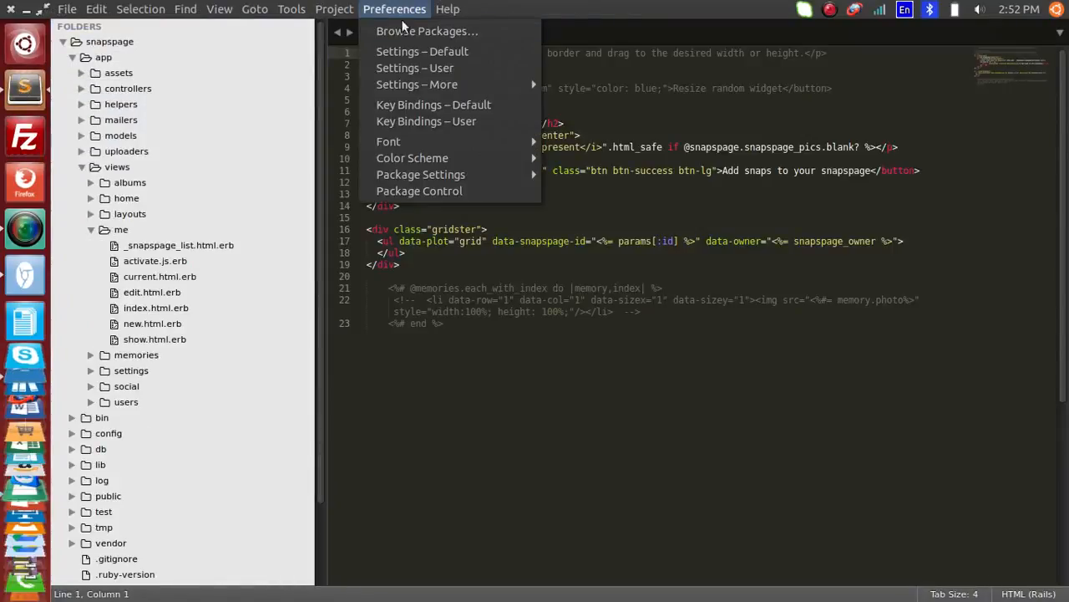
{"action": "mouse_move", "coordinate": [426, 174]}
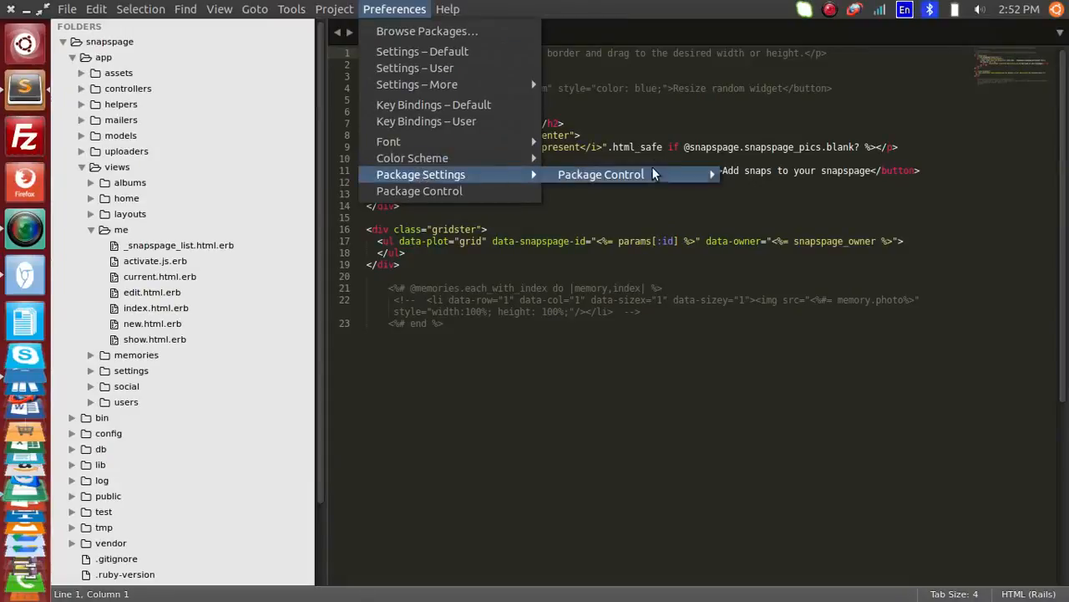
{"action": "mouse_move", "coordinate": [654, 175]}
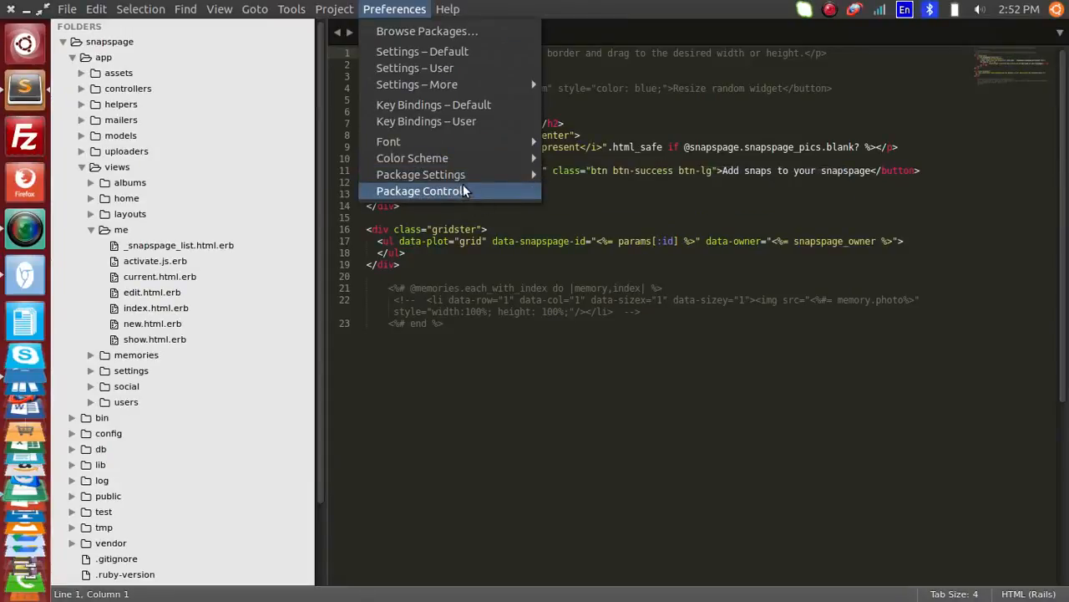
Step: Browse the packages folder, go up to sublime-text-3 and check Installed Packages for Package Control.sublime-package
{"action": "left_click", "coordinate": [445, 31]}
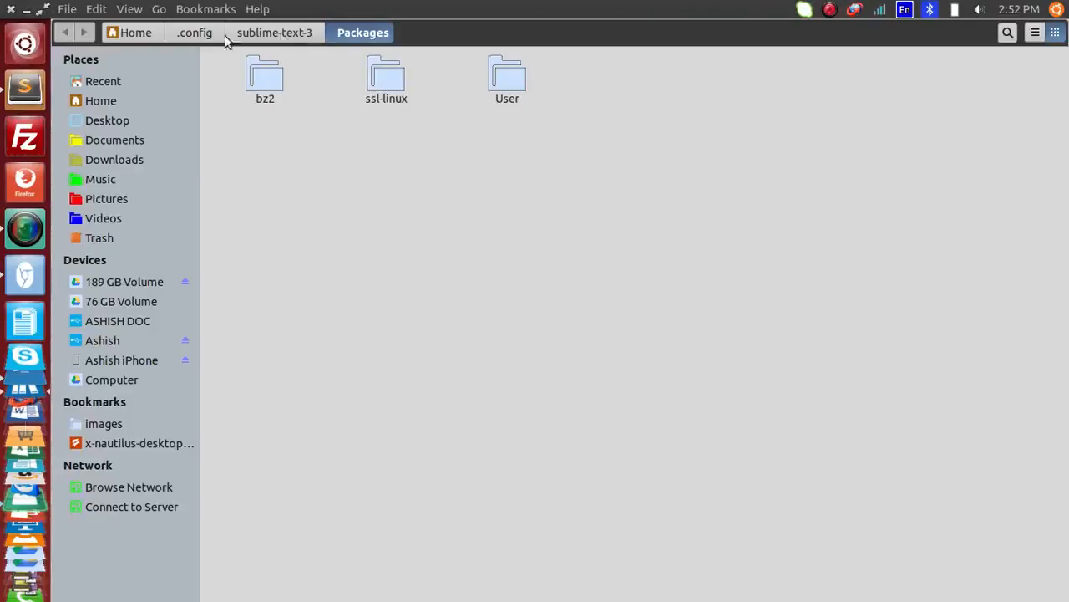
{"action": "left_click", "coordinate": [284, 34]}
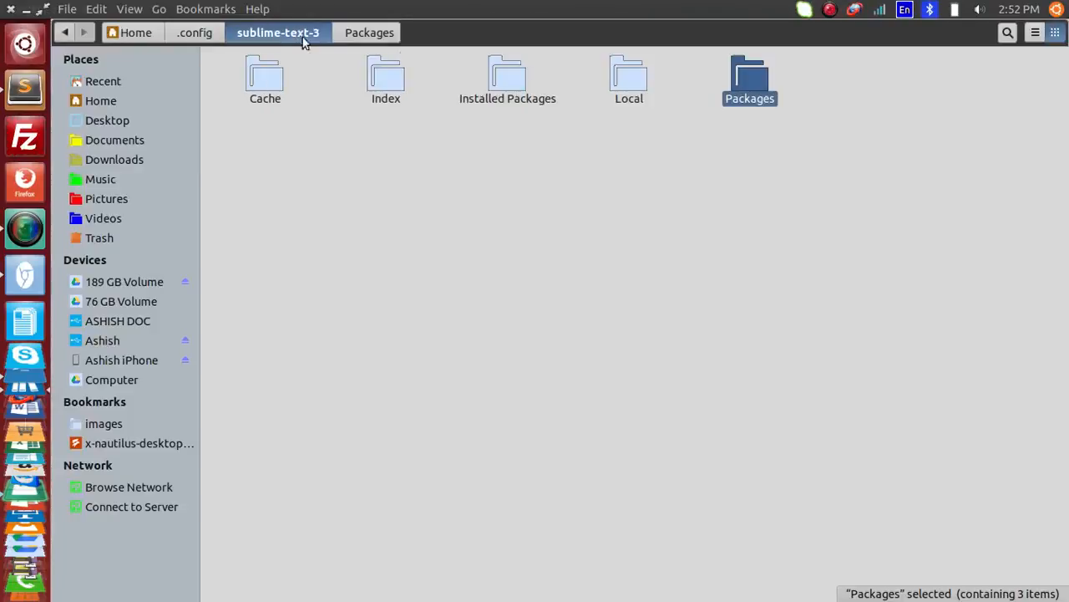
{"action": "double_click", "coordinate": [508, 77]}
{"action": "left_click_drag", "start_coordinate": [840, 130], "coordinate": [678, 269]}
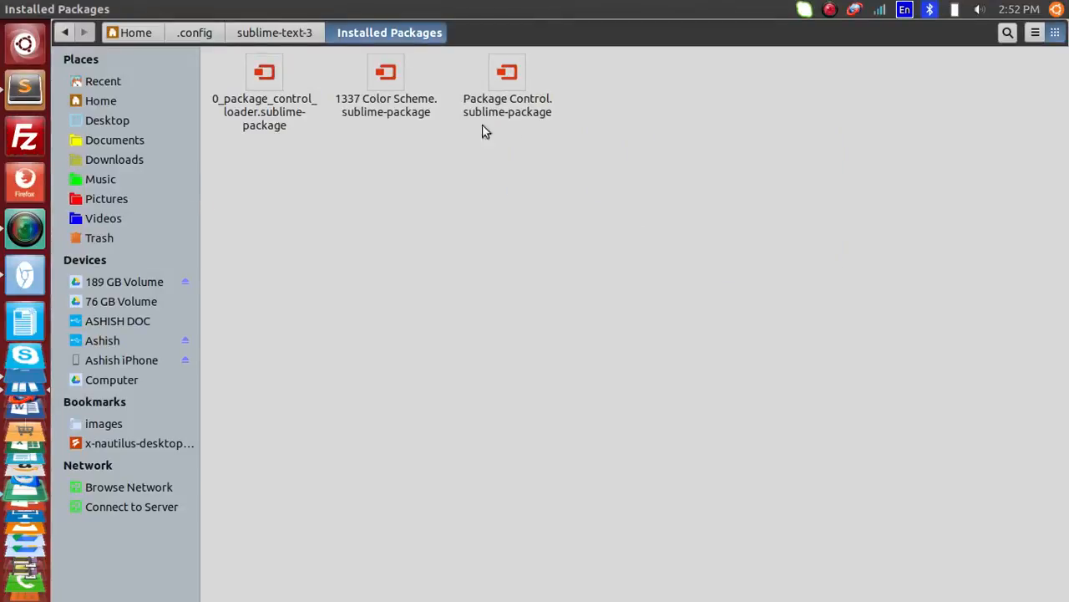
{"action": "left_click_drag", "start_coordinate": [468, 65], "coordinate": [531, 110]}
{"action": "left_click", "coordinate": [658, 127]}
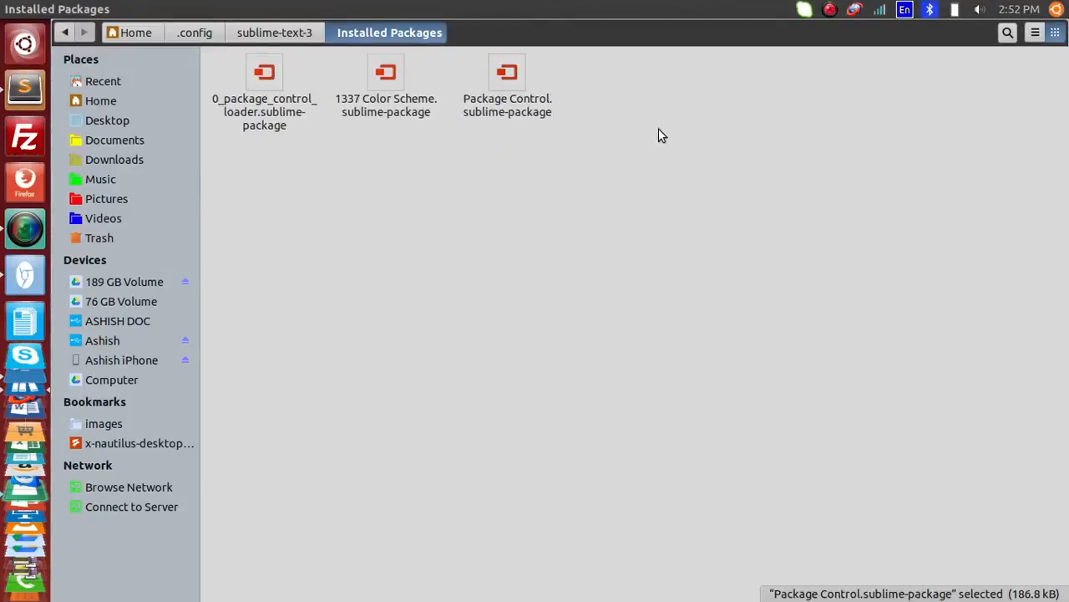
{"action": "mouse_move", "coordinate": [0, 1]}
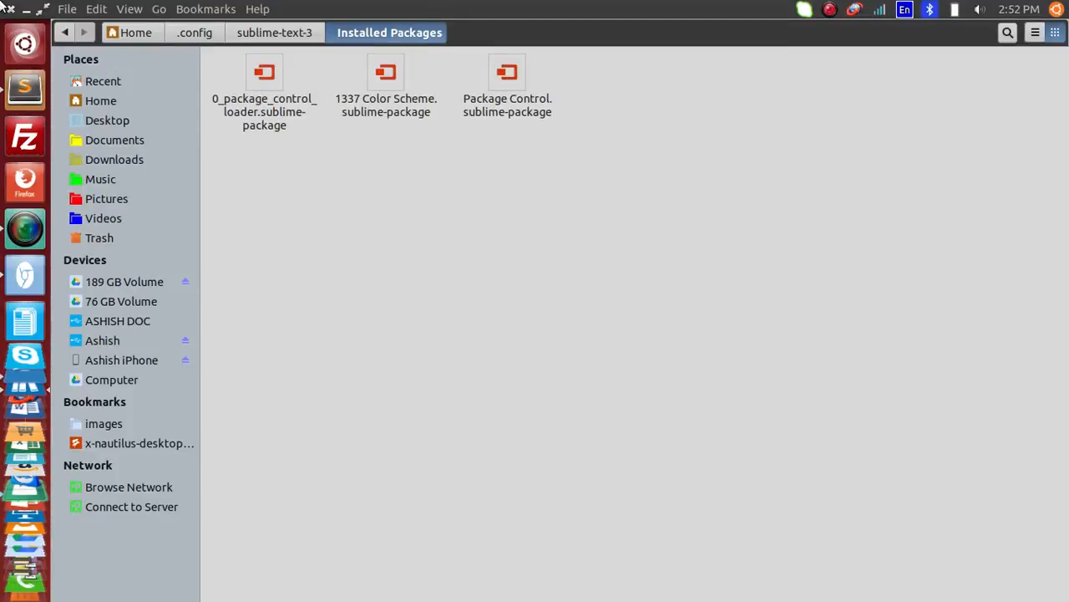
{"action": "left_click", "coordinate": [300, 33]}
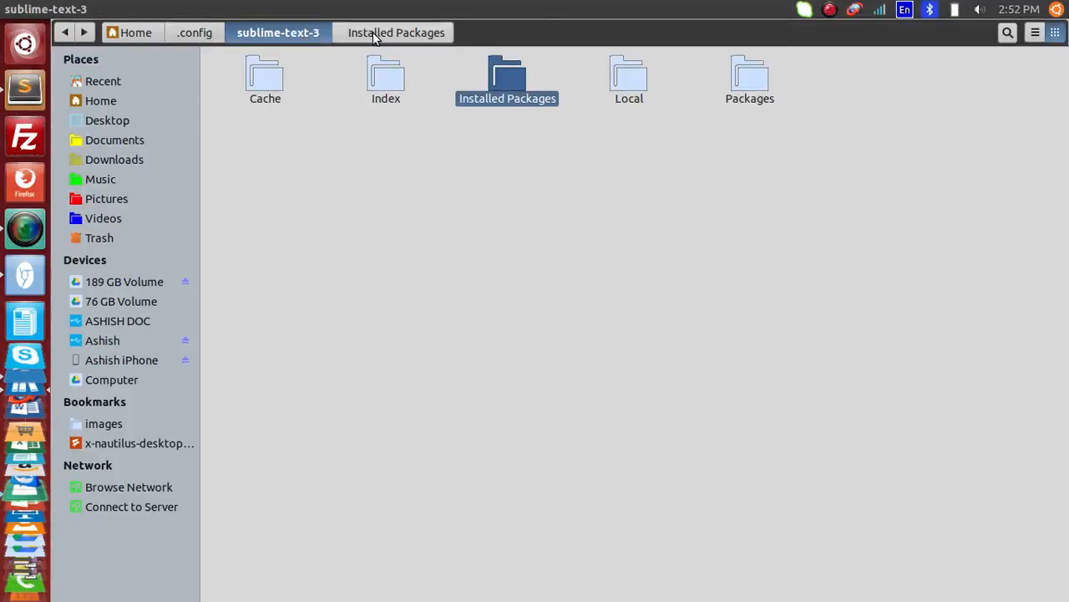
{"action": "double_click", "coordinate": [508, 98]}
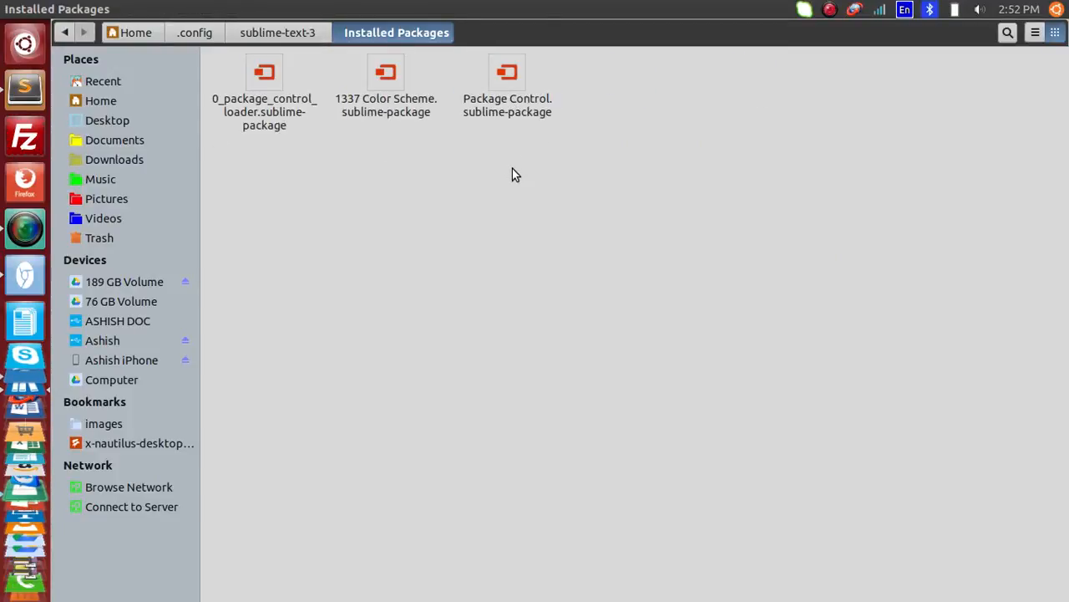
Step: Switch back to Sublime Text and install the SFTP package with Package Control: Install Package
{"action": "key", "text": "alt+Tab"}
{"action": "left_click", "coordinate": [573, 378]}
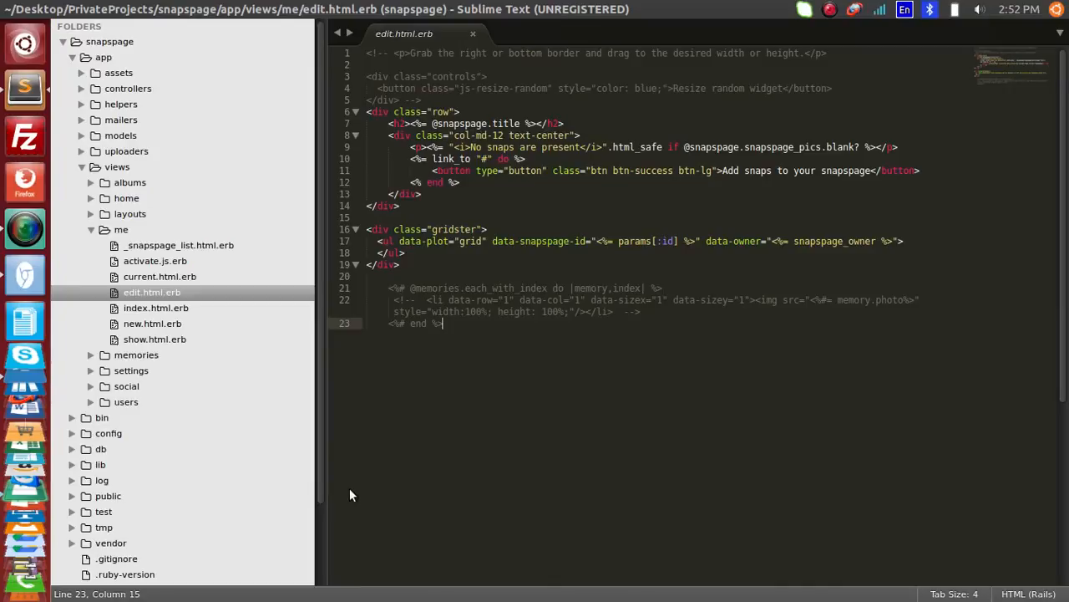
{"action": "key", "text": "ctrl+shift+p"}
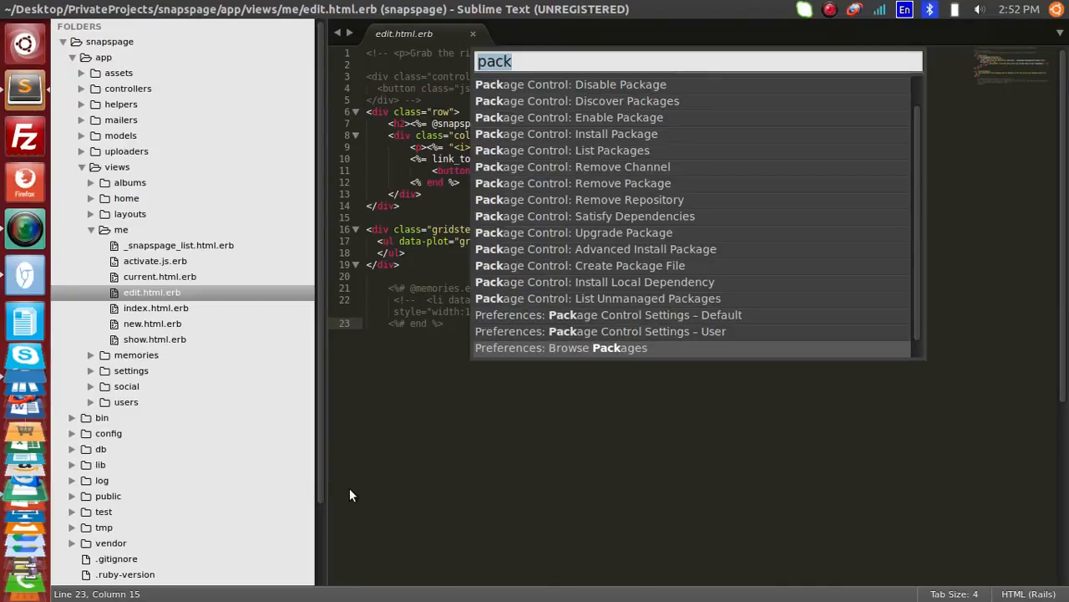
{"action": "type", "text": "install"}
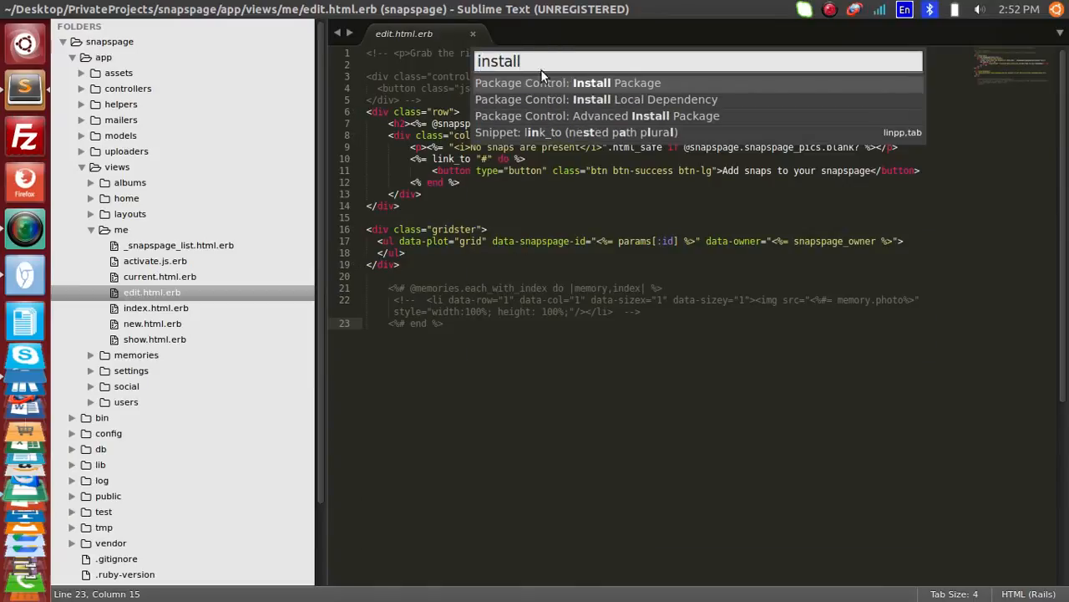
{"action": "left_click", "coordinate": [639, 86]}
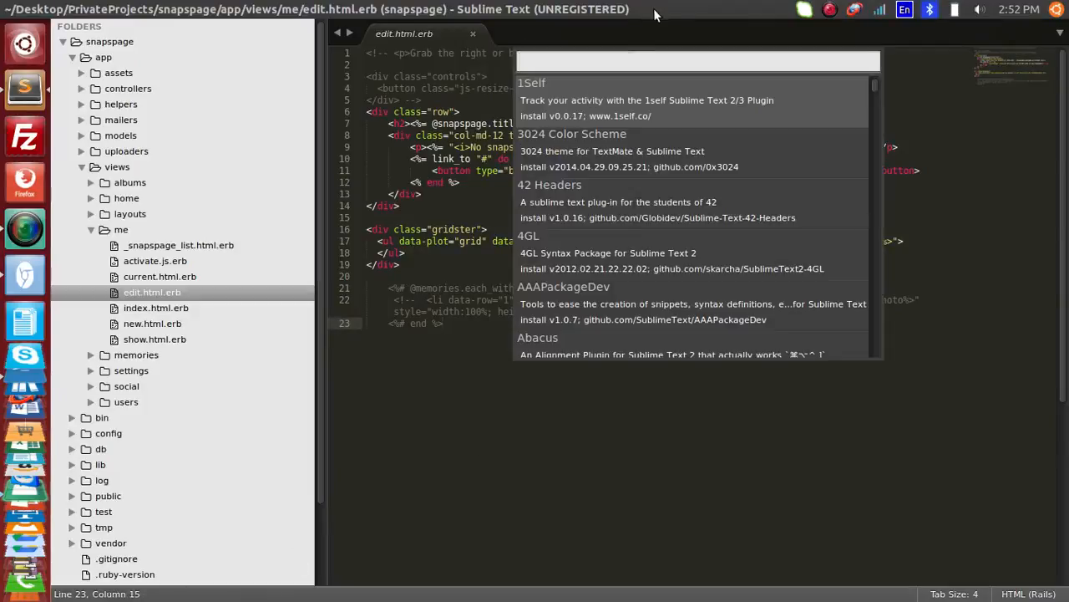
{"action": "type", "text": "sftp"}
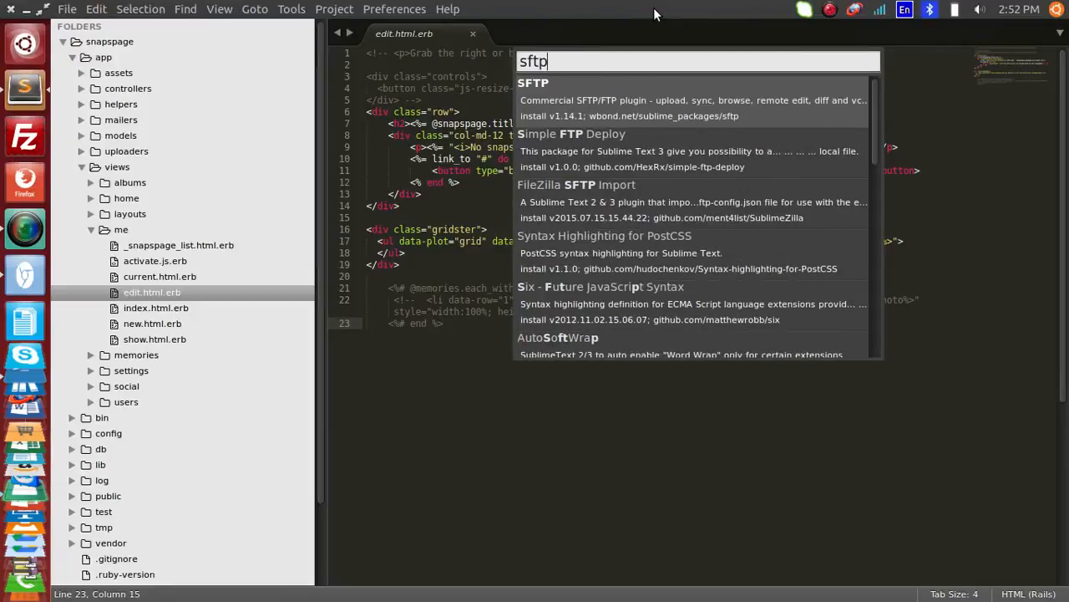
{"action": "key", "text": "Return"}
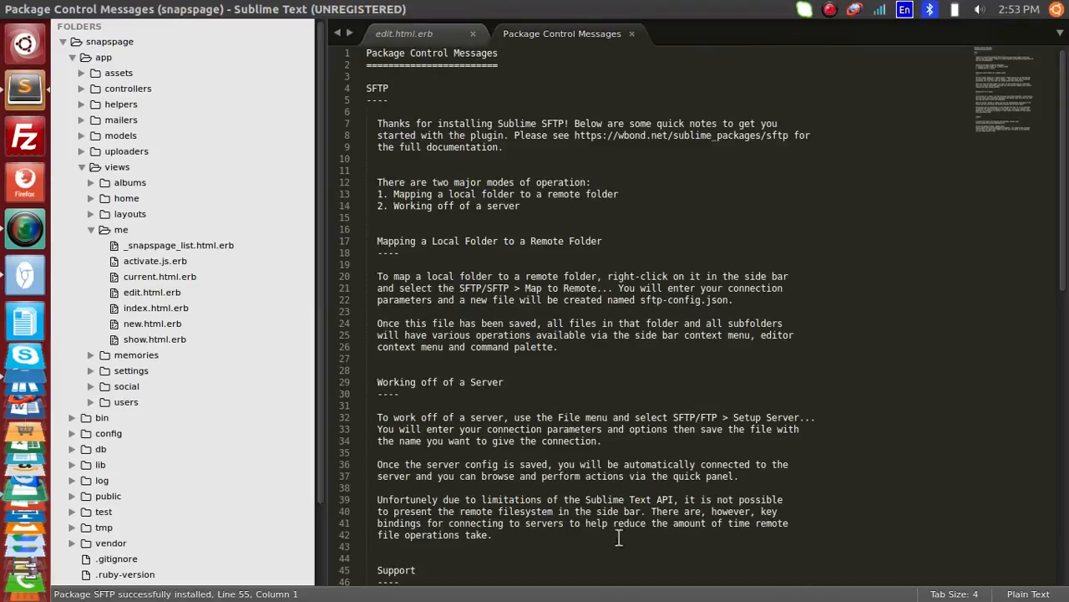
Step: Review the SFTP notes in Package Control Messages and close that file
{"action": "scroll", "coordinate": [533, 279], "scroll_direction": "down", "scroll_amount": 1}
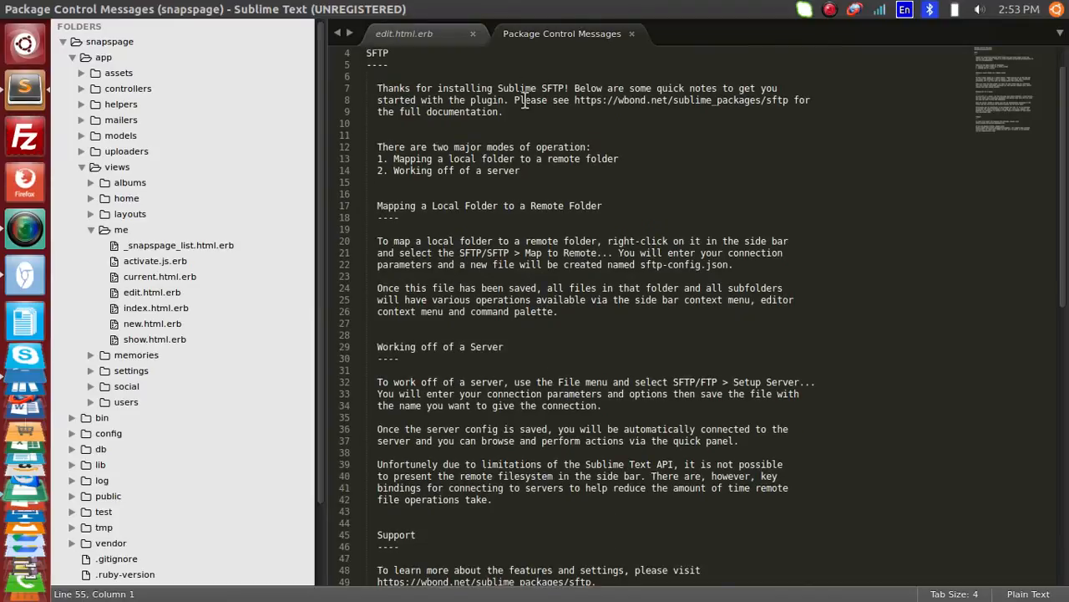
{"action": "scroll", "coordinate": [553, 189], "scroll_direction": "up", "scroll_amount": 1}
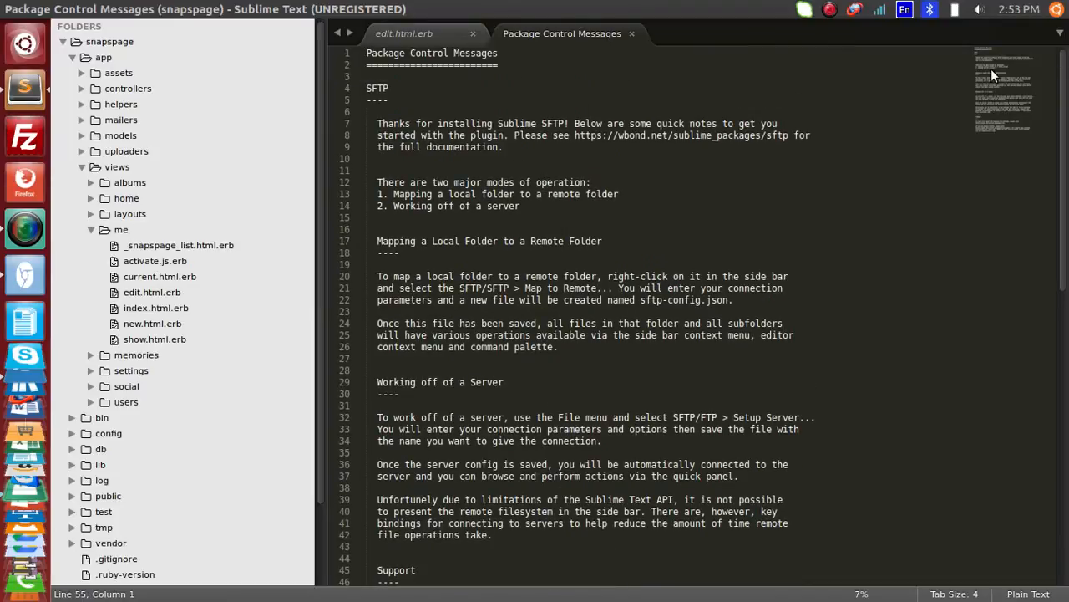
{"action": "left_click_drag", "start_coordinate": [1002, 62], "coordinate": [1009, 8]}
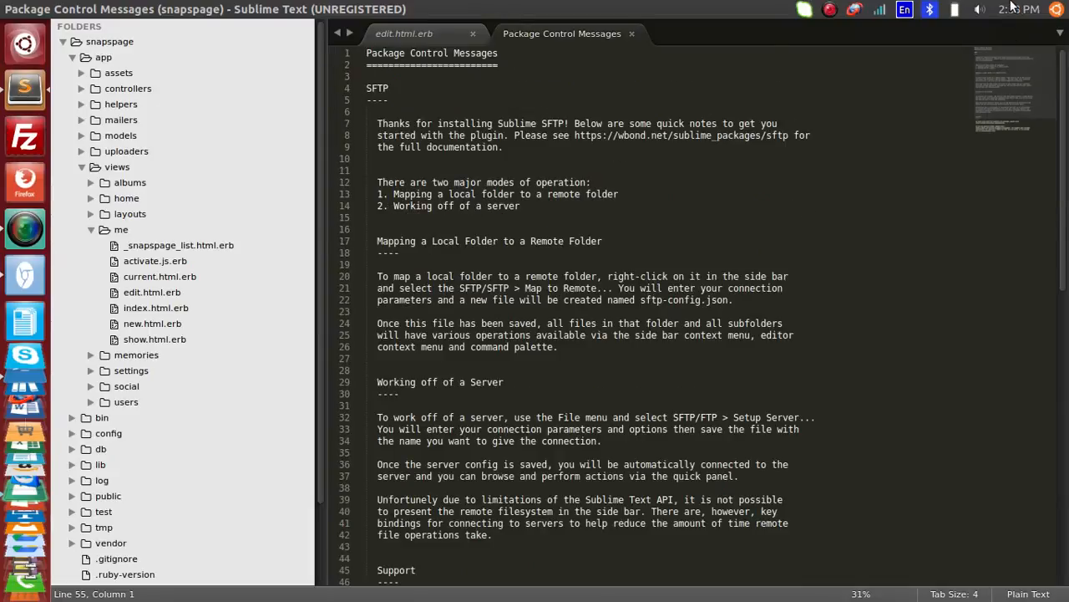
{"action": "left_click", "coordinate": [633, 33]}
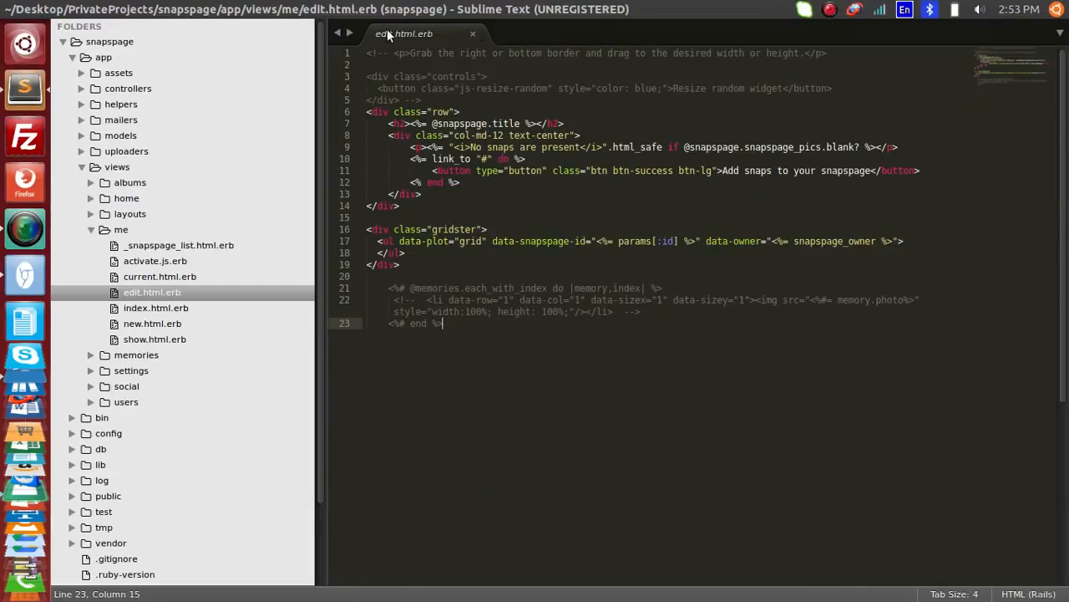
Step: Close Sublime Text and switch to the terminal at the snapspage project folder
{"action": "left_click", "coordinate": [10, 9]}
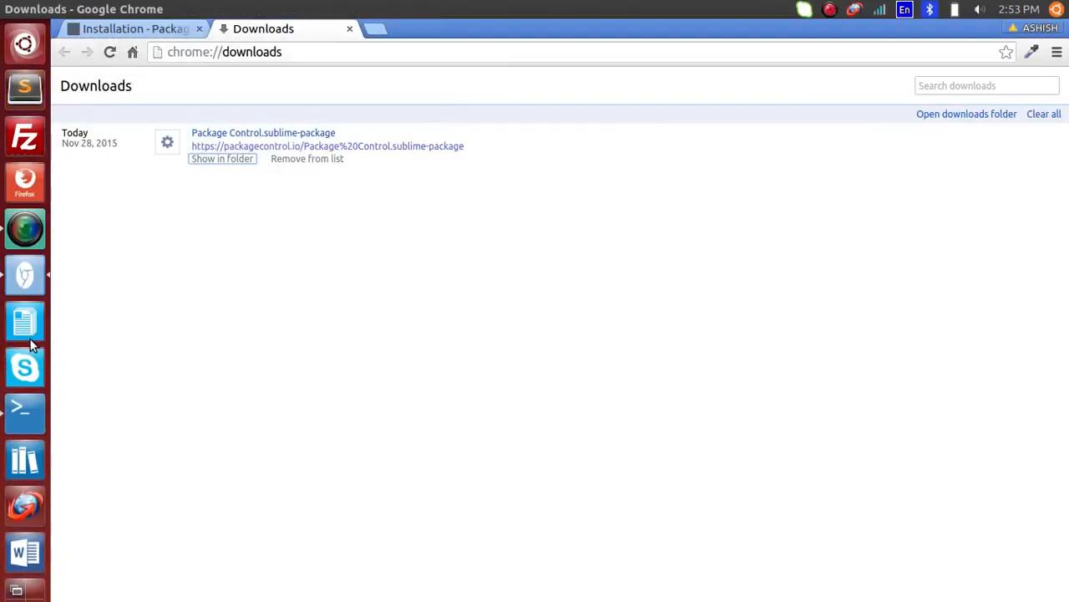
{"action": "left_click", "coordinate": [29, 425]}
{"action": "key", "text": "Return"}
{"action": "type", "text": "Simple"}
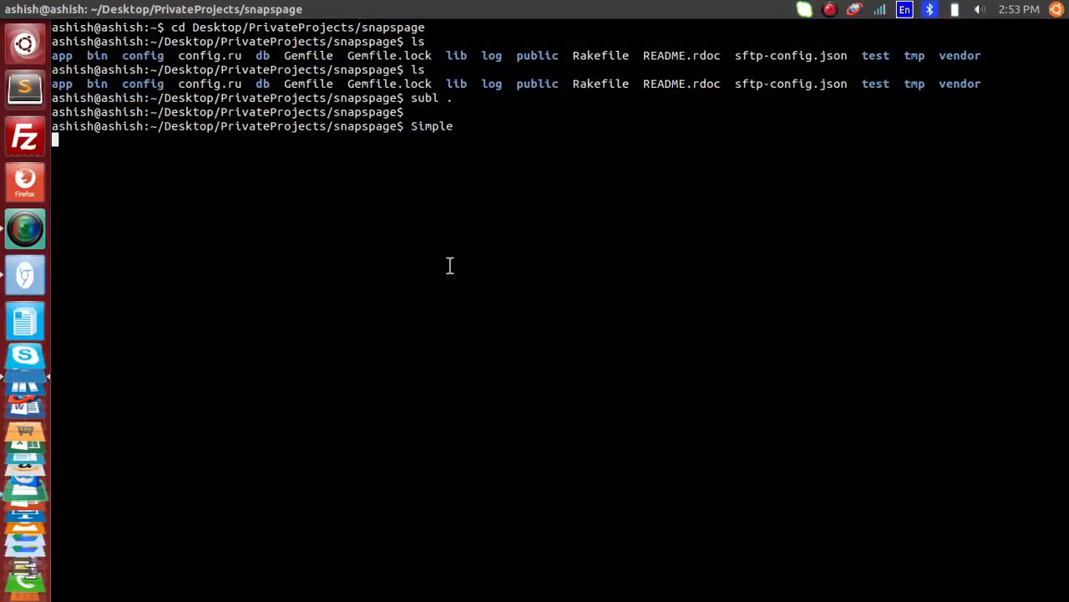
{"action": "key", "text": "ctrl+shift+v"}
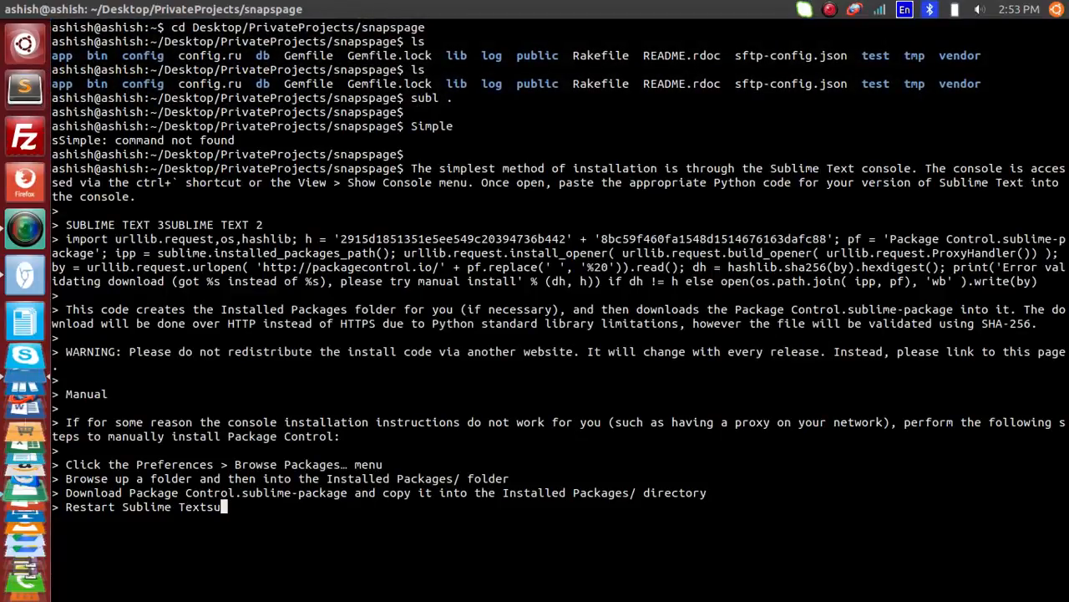
{"action": "key", "text": "ctrl+c"}
{"action": "key", "text": "Return"}
{"action": "key", "text": "Return"}
Step: Reopen the snapspage project in Sublime Text with "subl ." and close the extra untitled window
{"action": "type", "text": "subl ."}
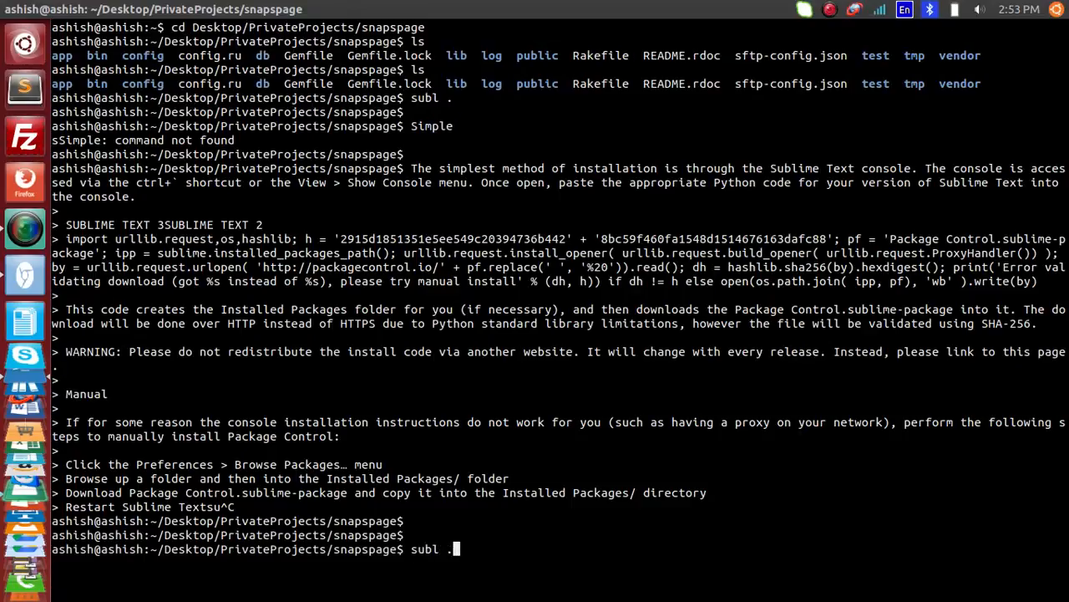
{"action": "key", "text": "Return"}
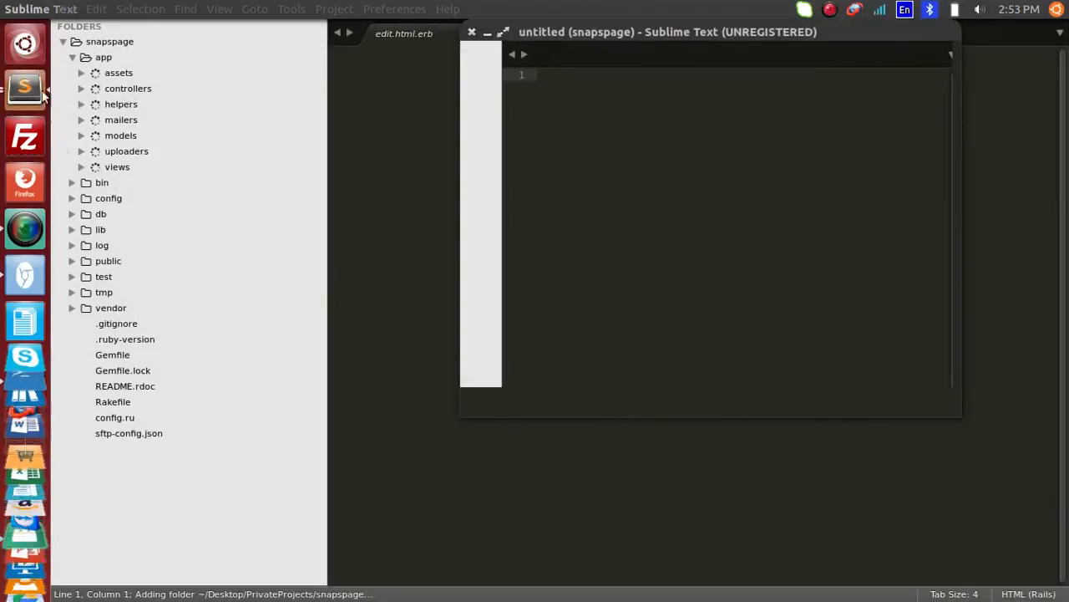
{"action": "left_click", "coordinate": [502, 32]}
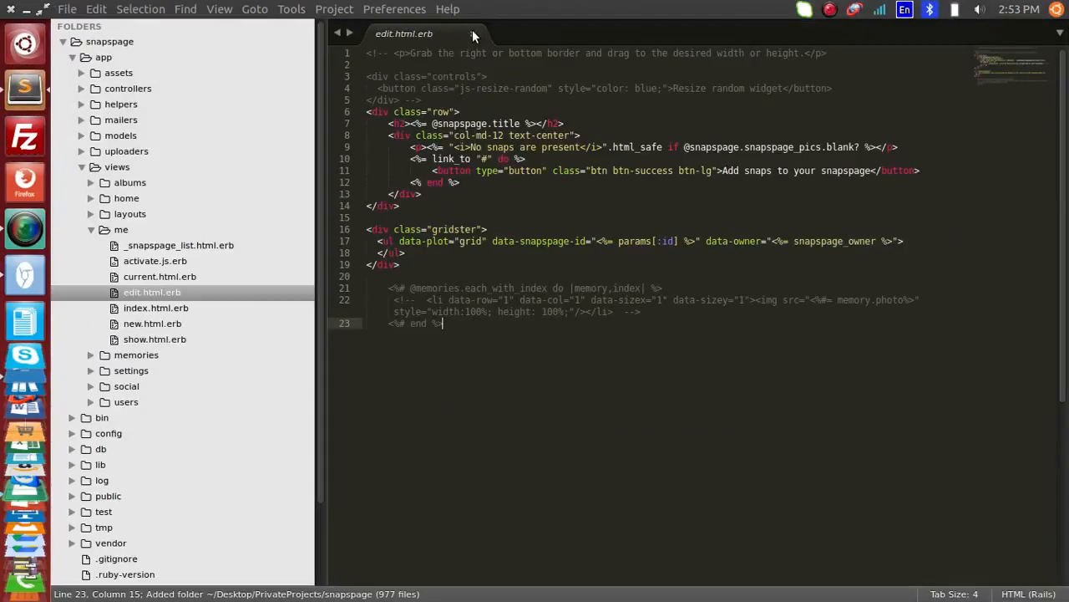
Step: Collapse the views folder and examine the SFTP/FTP options available for the snapspage folder
{"action": "left_click", "coordinate": [180, 278]}
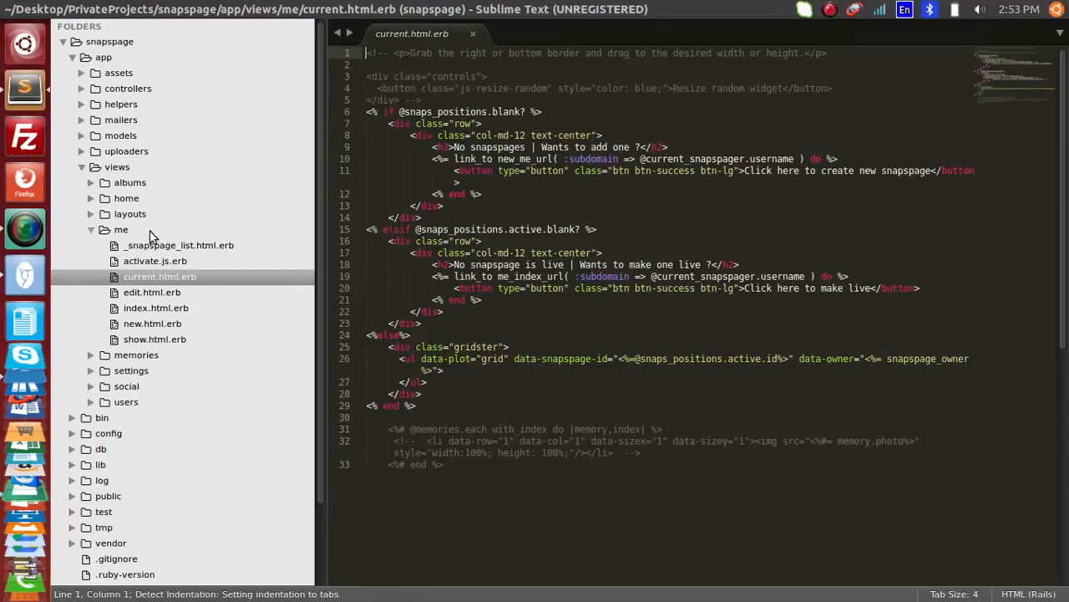
{"action": "left_click", "coordinate": [99, 167]}
{"action": "right_click", "coordinate": [114, 39]}
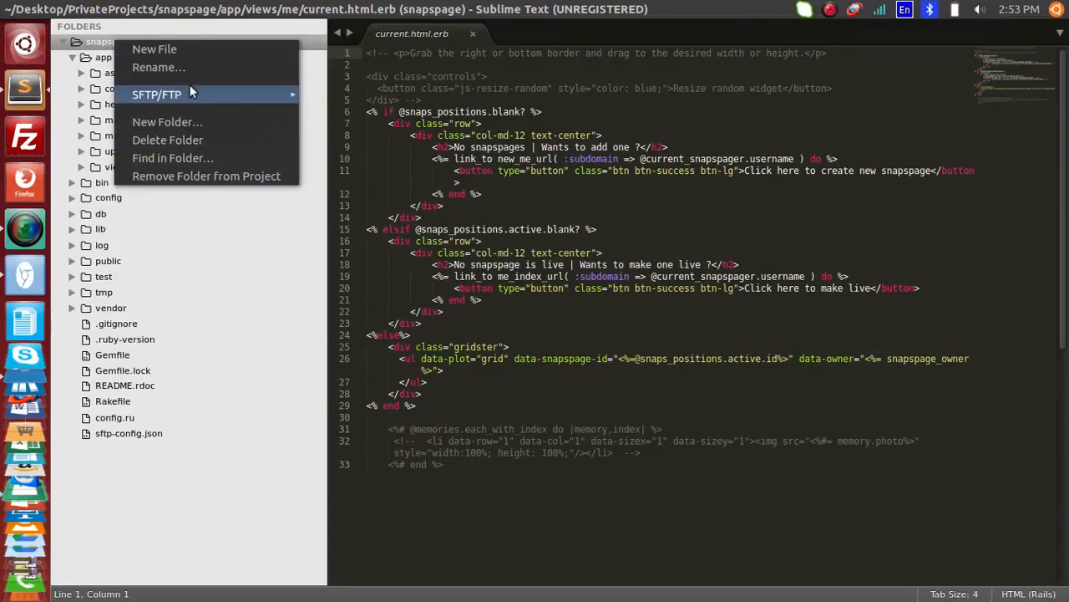
{"action": "mouse_move", "coordinate": [165, 96]}
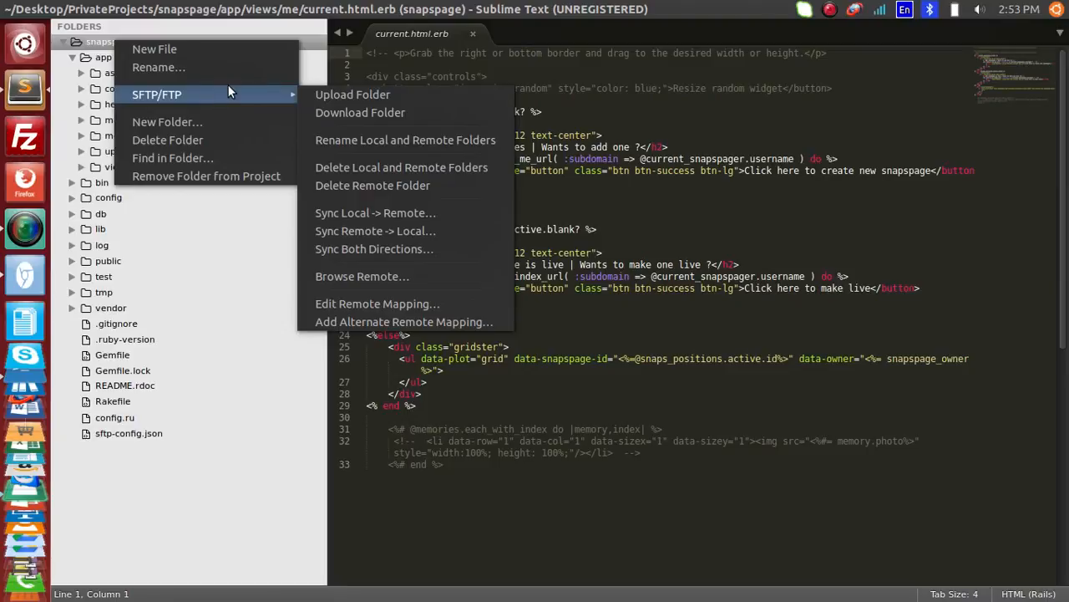
Step: Open the existing sftp-config.json and delete that file from the snapspage project
{"action": "left_click", "coordinate": [139, 435]}
{"action": "left_click", "coordinate": [135, 436]}
{"action": "key", "text": "ctrl+x"}
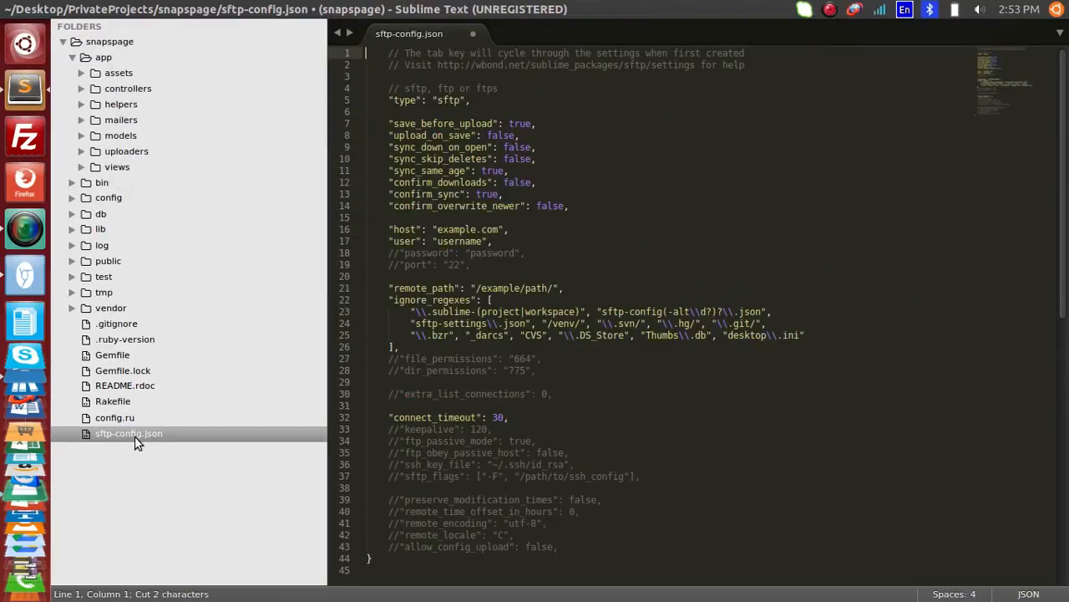
{"action": "right_click", "coordinate": [135, 438]}
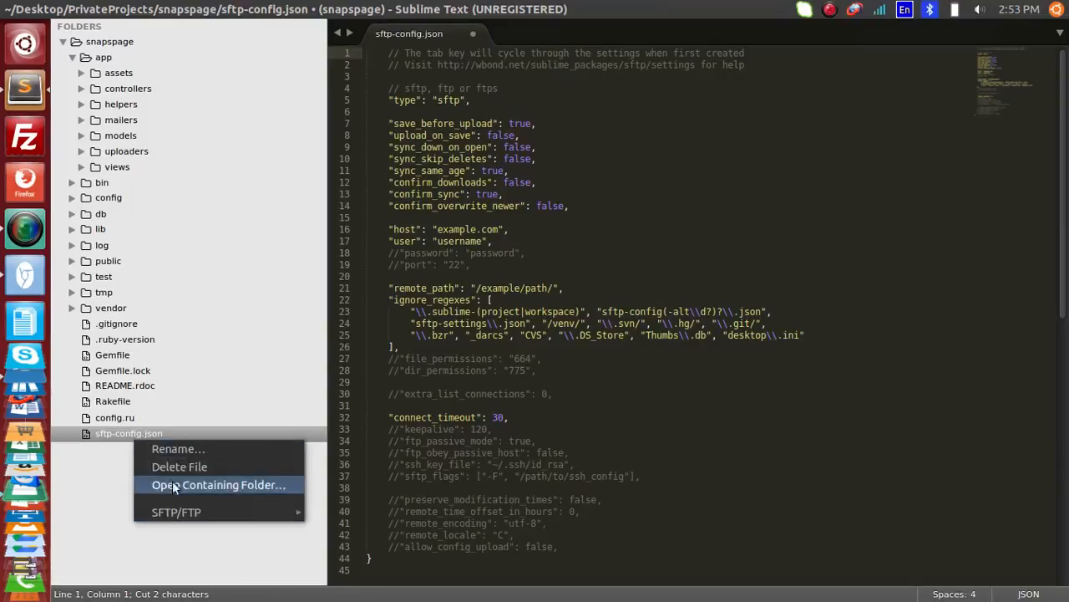
{"action": "left_click", "coordinate": [163, 467]}
{"action": "left_click", "coordinate": [386, 363]}
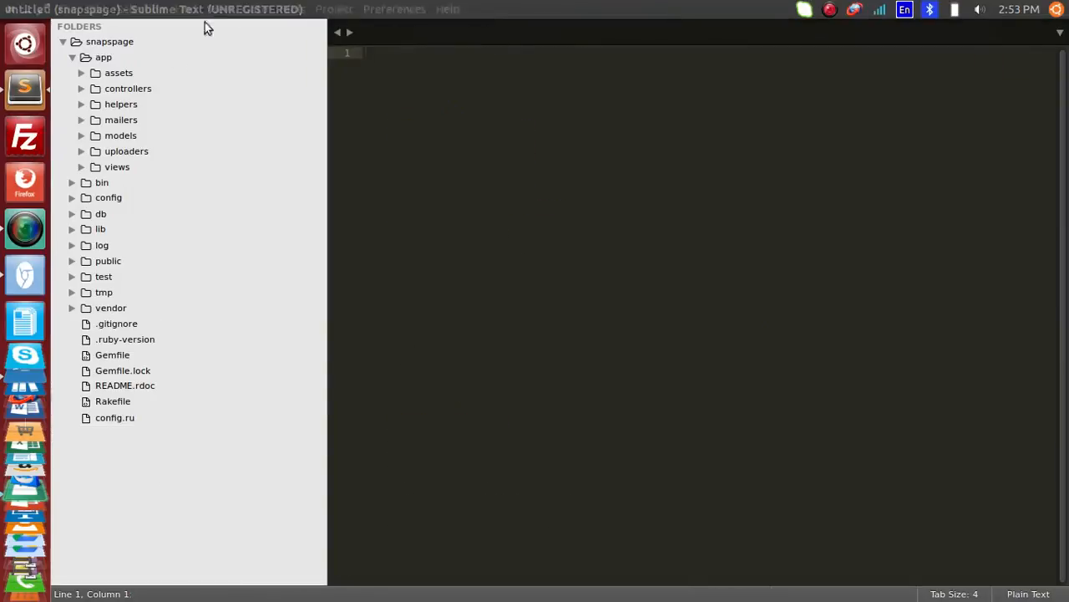
Step: Map the snapspage folder to a remote and look through the generated sftp-config.json
{"action": "right_click", "coordinate": [122, 42]}
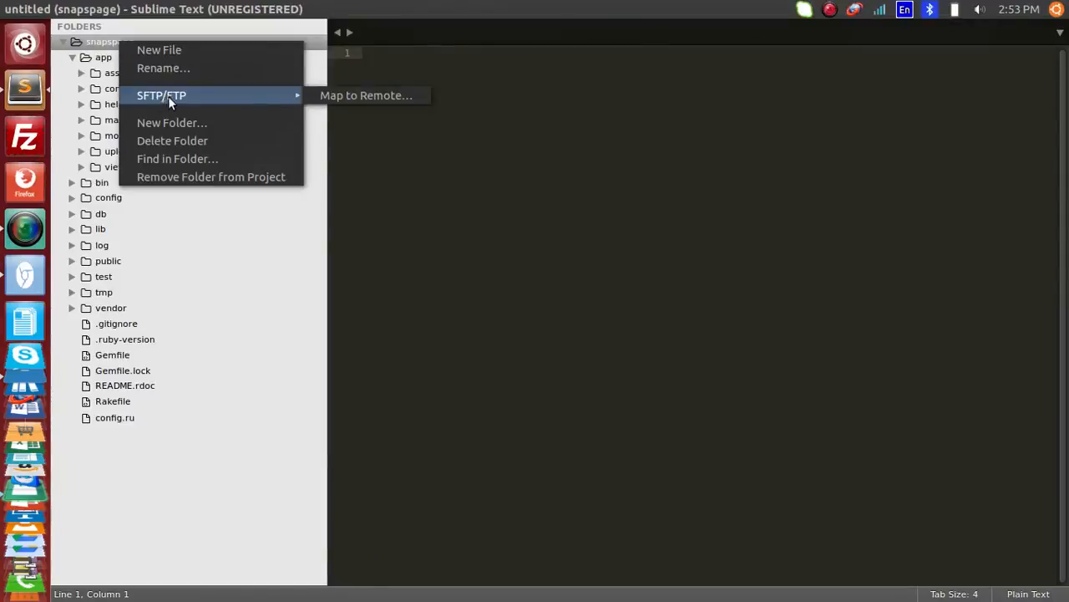
{"action": "left_click", "coordinate": [369, 94]}
{"action": "scroll", "coordinate": [435, 170], "scroll_direction": "down", "scroll_amount": 4}
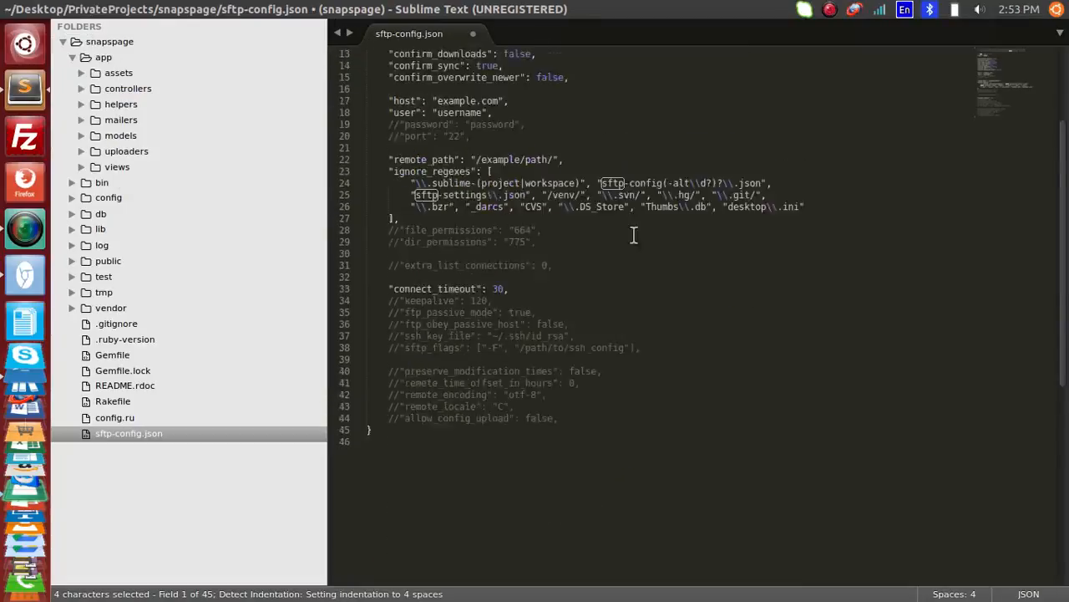
{"action": "scroll", "coordinate": [584, 351], "scroll_direction": "up", "scroll_amount": 4}
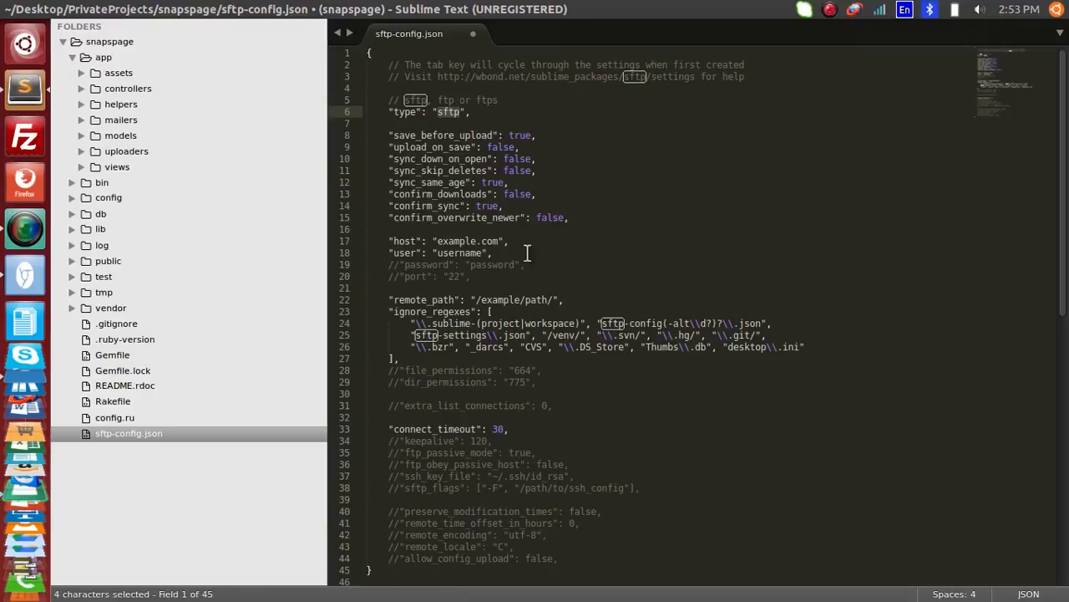
Step: Examine the host, user and password settings in sftp-config.json
{"action": "double_click", "coordinate": [404, 241]}
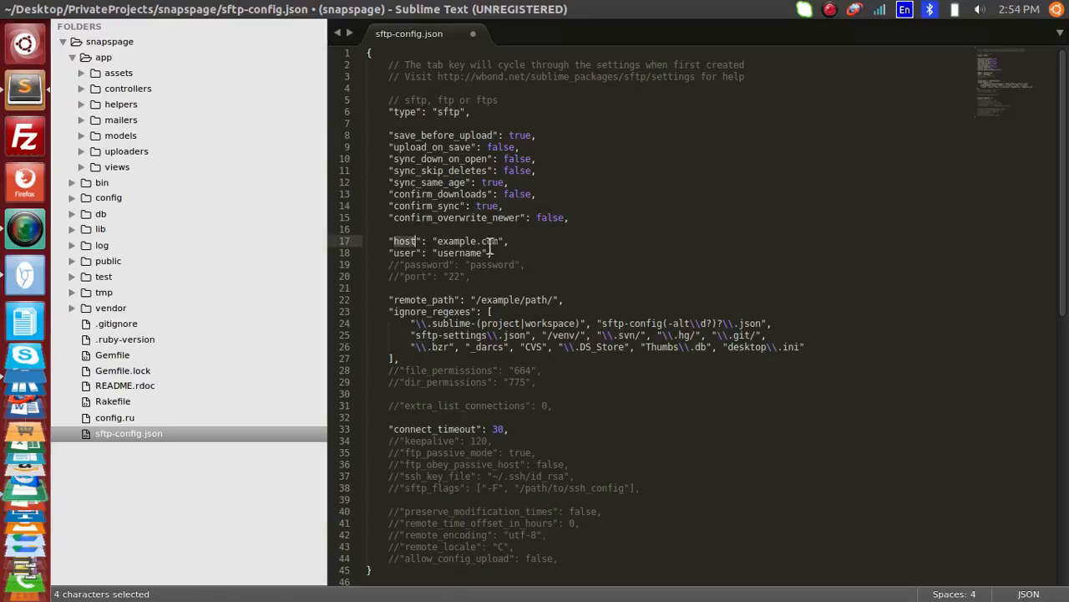
{"action": "left_click_drag", "start_coordinate": [432, 241], "coordinate": [465, 244]}
{"action": "left_click", "coordinate": [495, 242]}
{"action": "left_click", "coordinate": [465, 245]}
{"action": "double_click", "coordinate": [410, 251]}
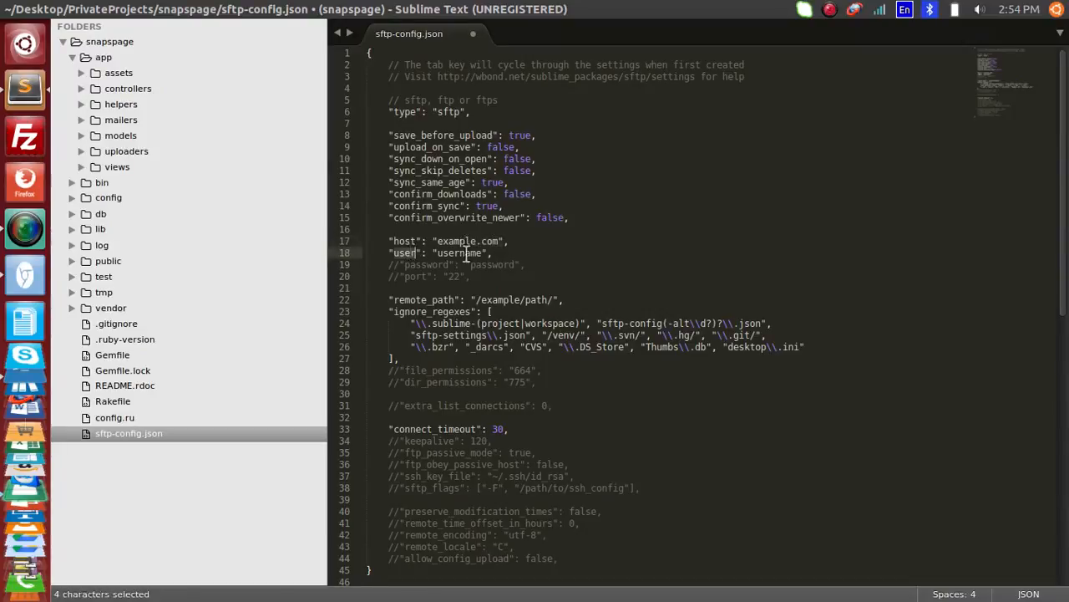
{"action": "double_click", "coordinate": [465, 252]}
{"action": "left_click", "coordinate": [403, 268]}
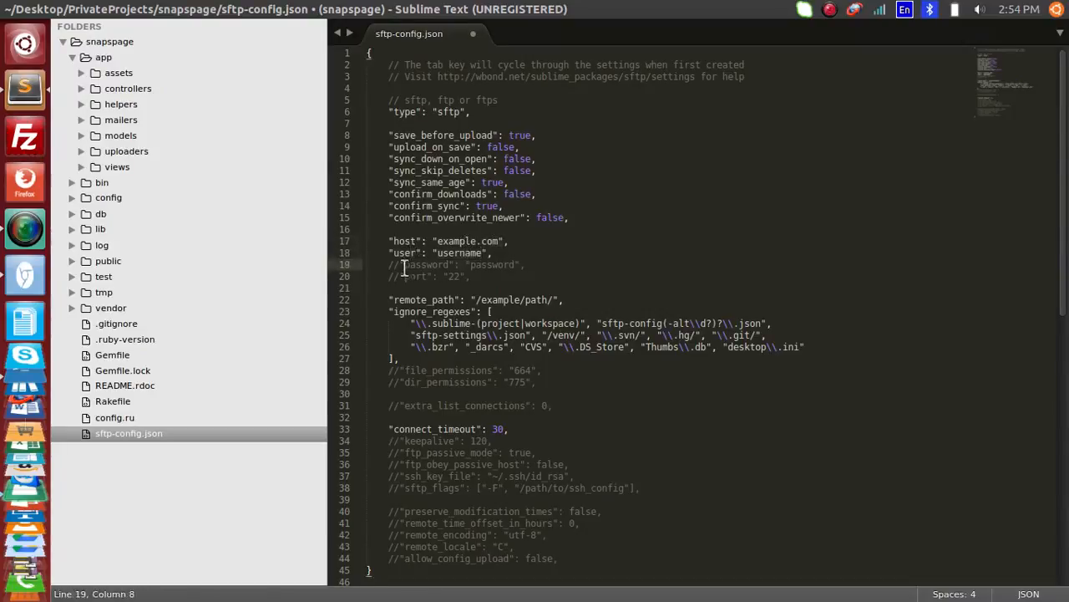
Step: Try uncommenting the password and port settings in sftp-config.json, undoing each change
{"action": "mouse_move", "coordinate": [405, 267]}
{"action": "left_mouse_down"}
{"action": "mouse_move", "coordinate": [446, 277]}
{"action": "mouse_move", "coordinate": [391, 265]}
{"action": "left_mouse_up"}
{"action": "left_click", "coordinate": [390, 265]}
{"action": "key", "text": "ctrl+slash"}
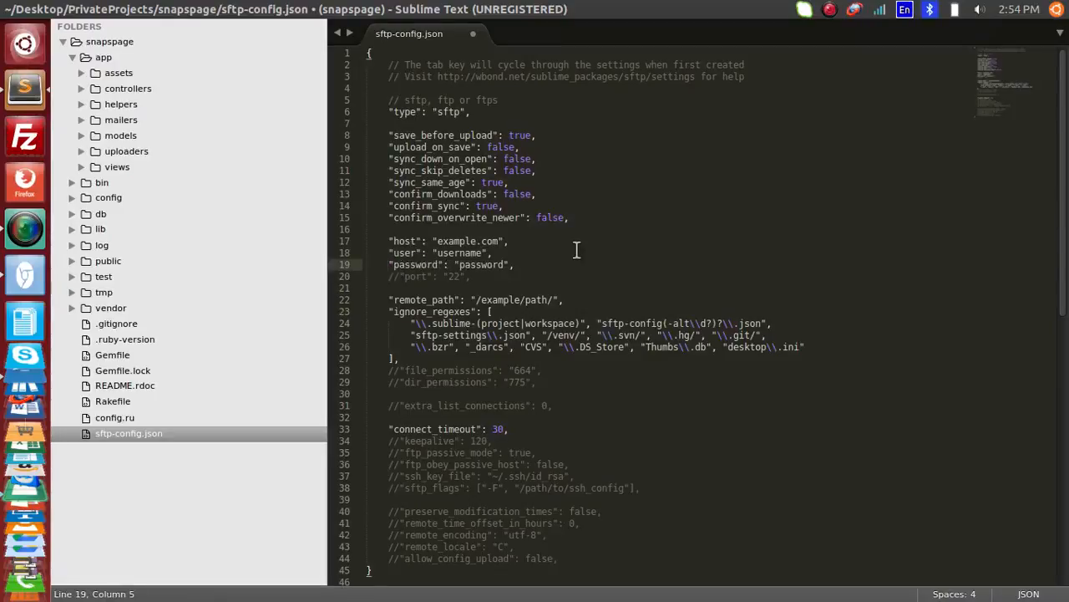
{"action": "key", "text": "ctrl+z"}
{"action": "key", "text": "Down"}
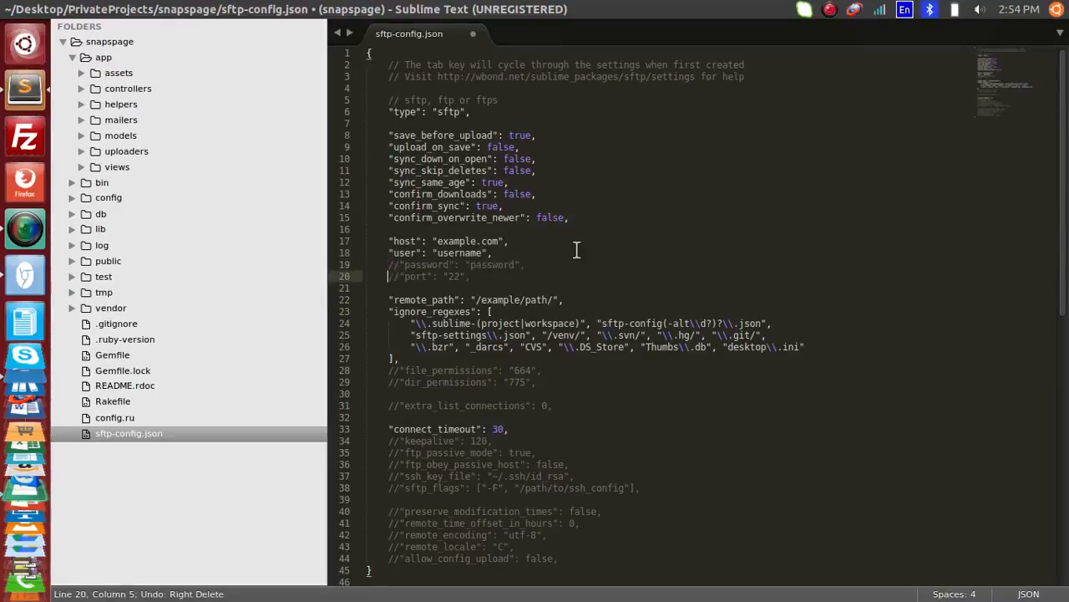
{"action": "key", "text": "Delete"}
{"action": "key", "text": "Delete"}
{"action": "key", "text": "ctrl+z"}
Step: Save sftp-config.json and review its host and user values
{"action": "key", "text": "ctrl+s"}
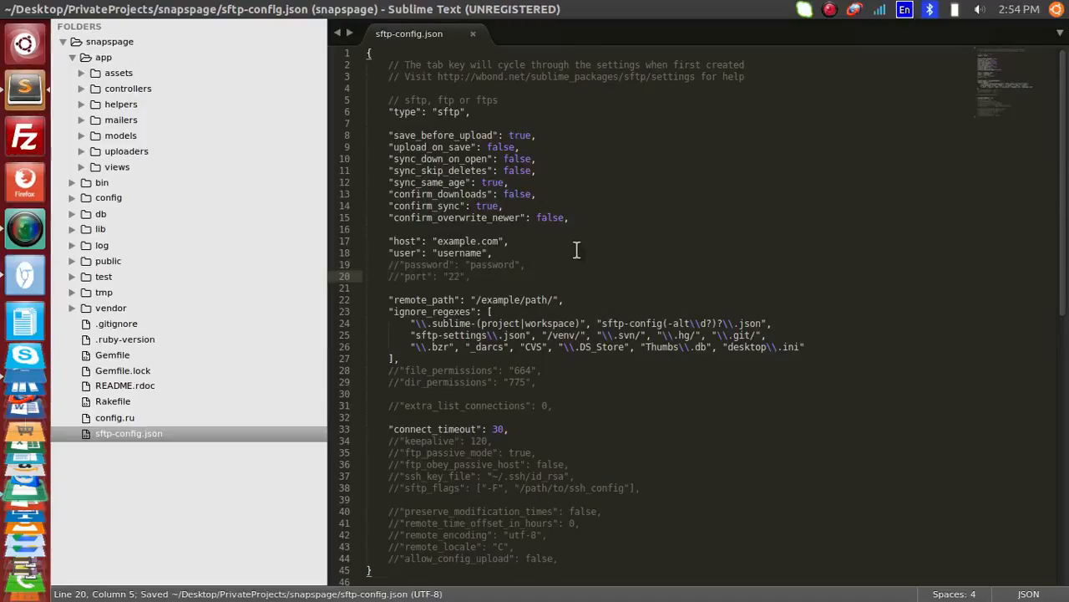
{"action": "left_click_drag", "start_coordinate": [437, 242], "coordinate": [483, 244]}
{"action": "left_click", "coordinate": [465, 254]}
{"action": "scroll", "coordinate": [451, 350], "scroll_direction": "down", "scroll_amount": 6}
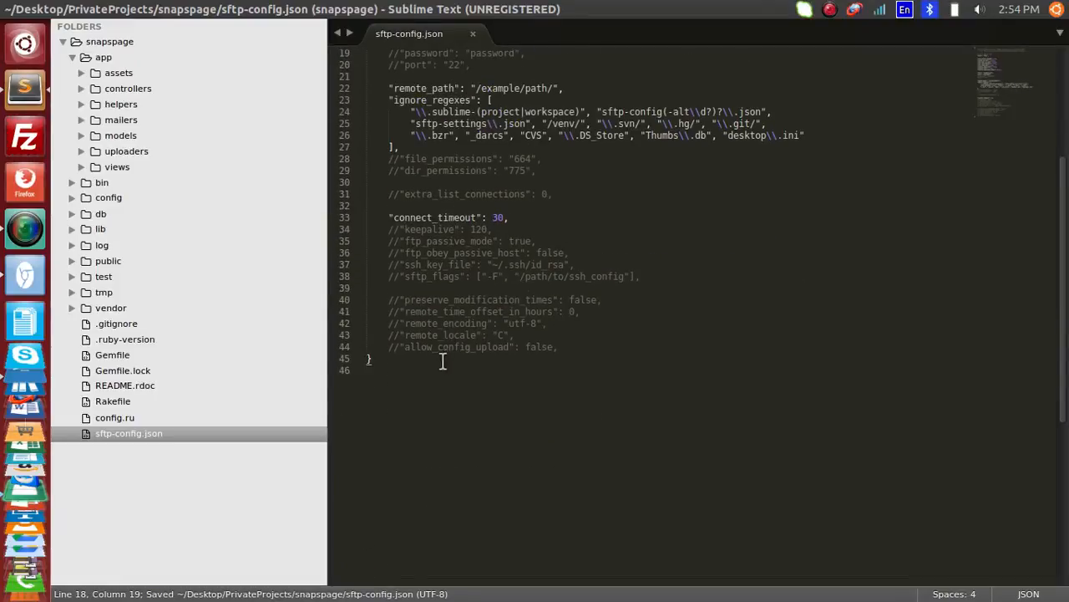
Step: Try uncommenting the ssh_key_file setting, examine its key path, and undo the change
{"action": "left_click", "coordinate": [405, 276]}
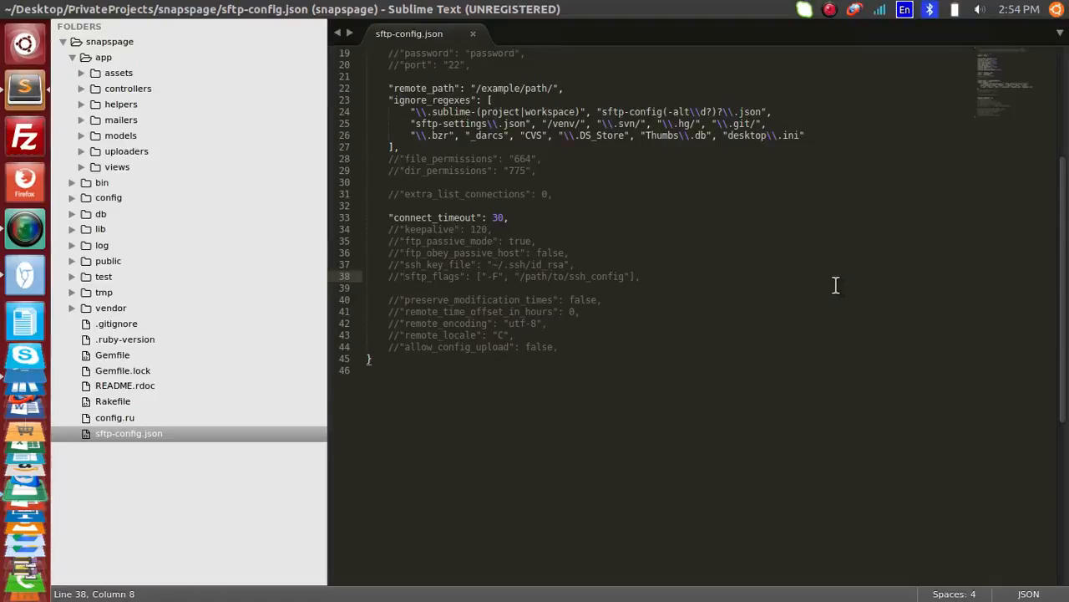
{"action": "key", "text": "Up"}
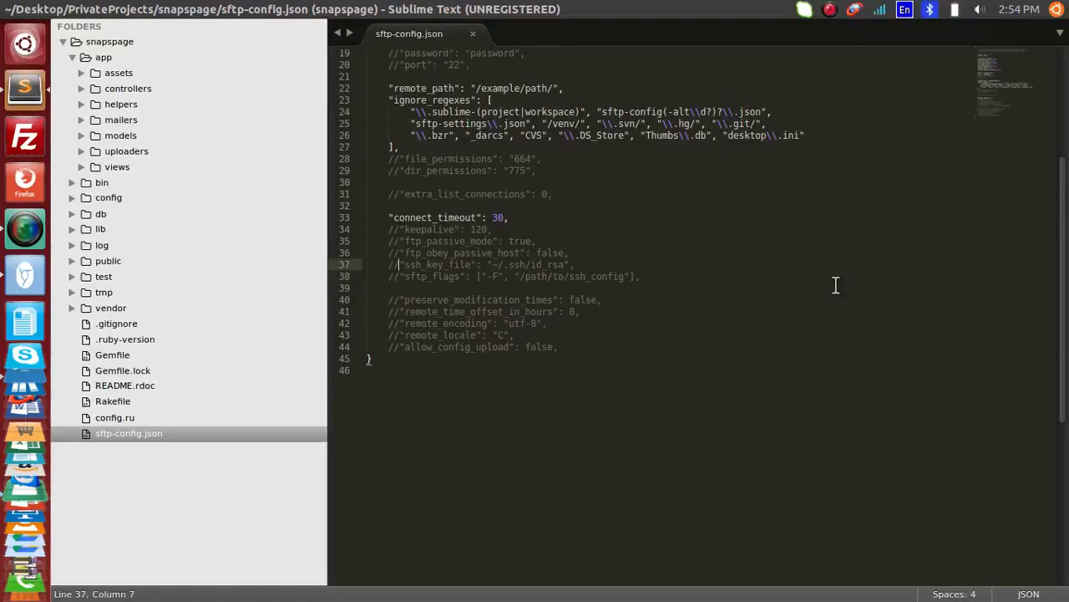
{"action": "key", "text": "BackSpace"}
{"action": "key", "text": "BackSpace"}
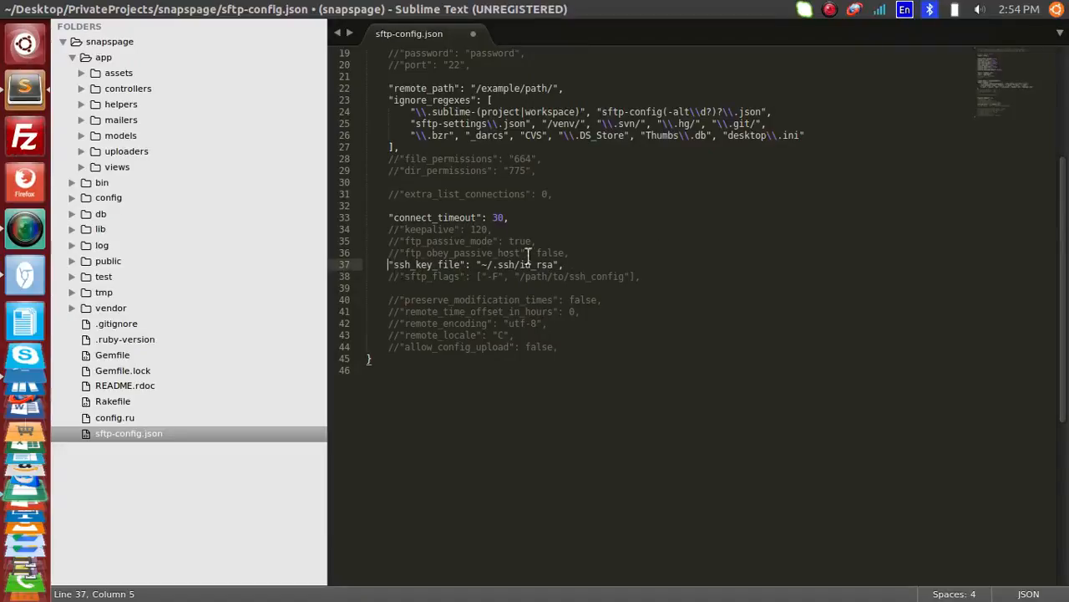
{"action": "left_click_drag", "start_coordinate": [482, 266], "coordinate": [551, 265]}
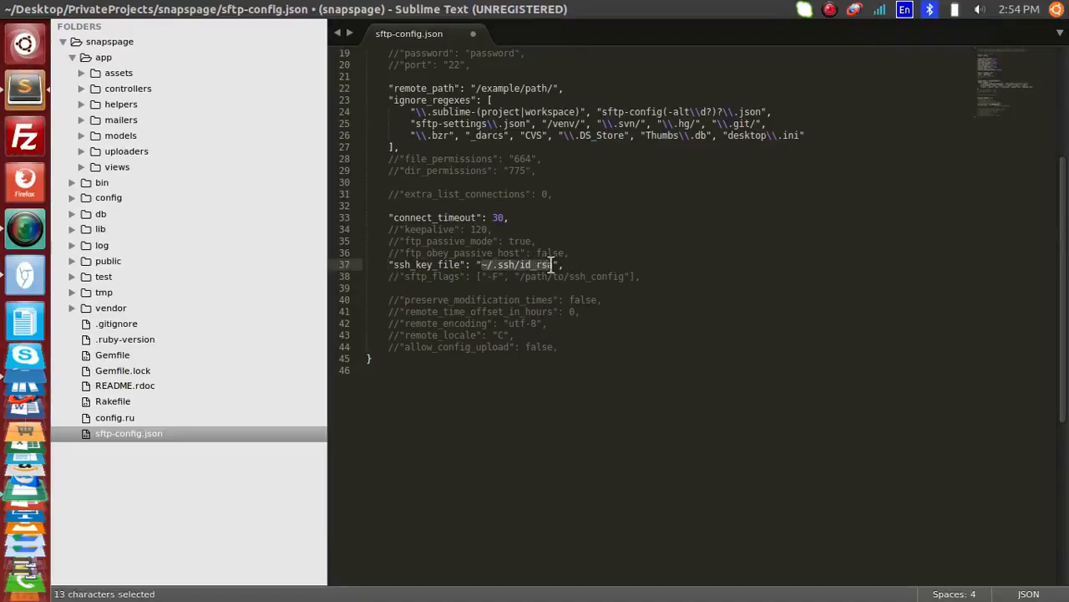
{"action": "left_click", "coordinate": [551, 264]}
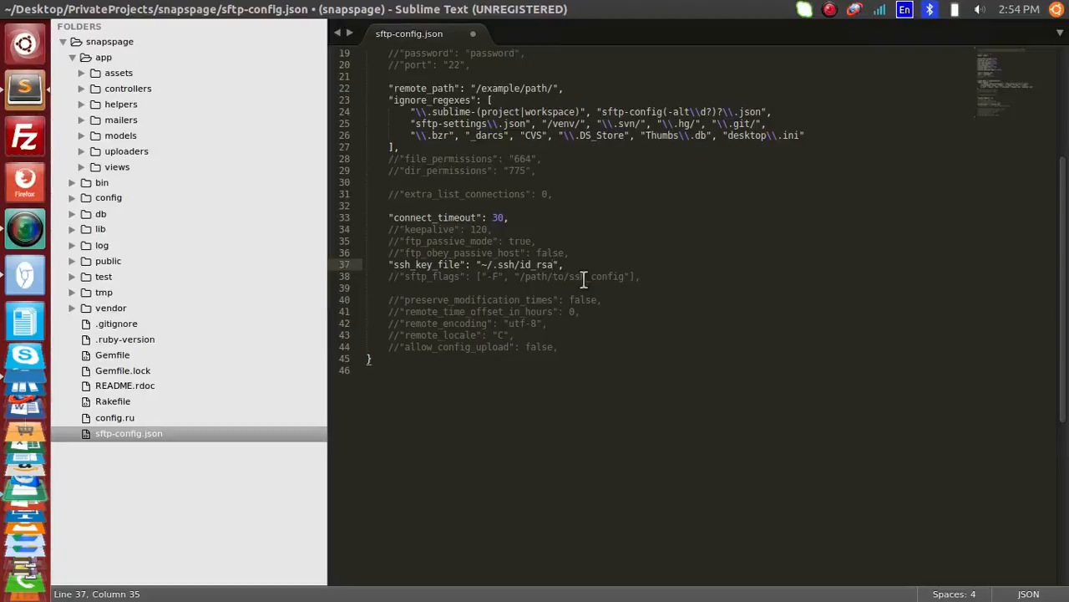
{"action": "key", "text": "ctrl+z"}
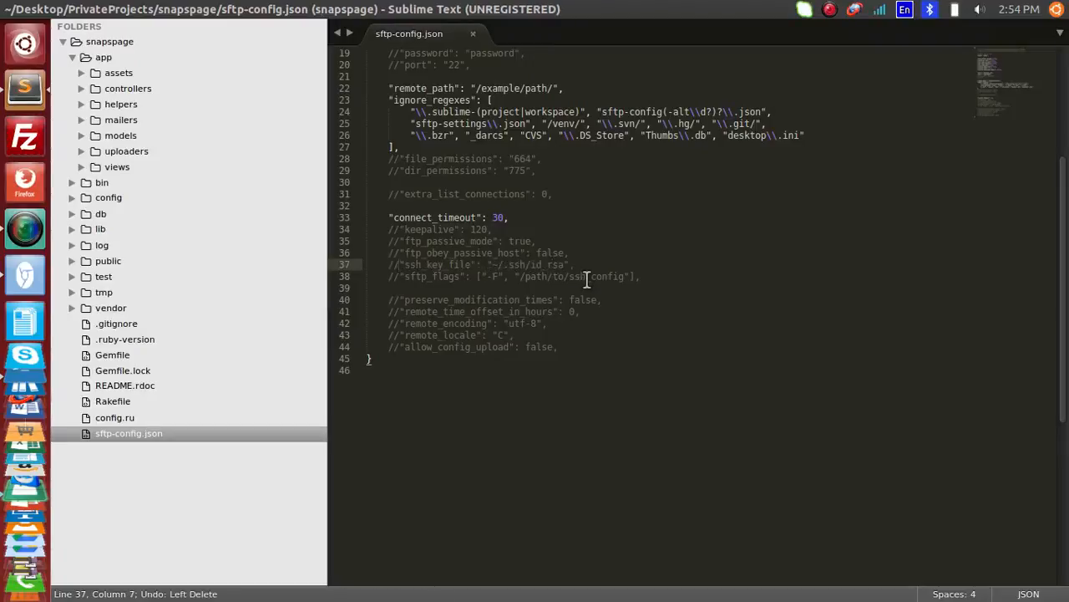
Step: Save sftp-config.json and decline the licence purchase offer
{"action": "key", "text": "ctrl+s"}
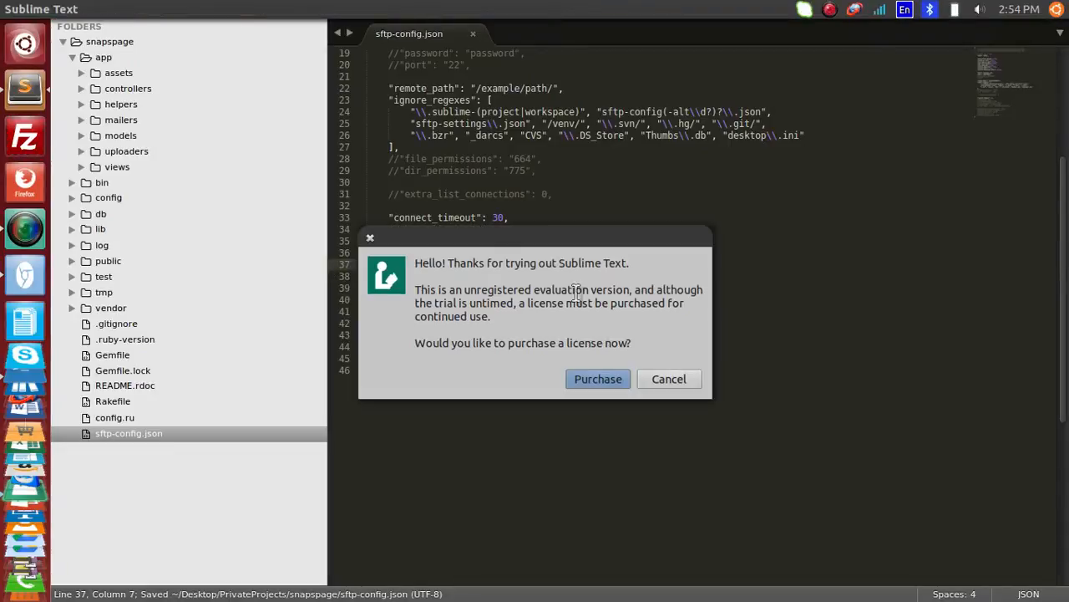
{"action": "left_click", "coordinate": [676, 385]}
{"action": "scroll", "coordinate": [655, 383], "scroll_direction": "up", "scroll_amount": 1}
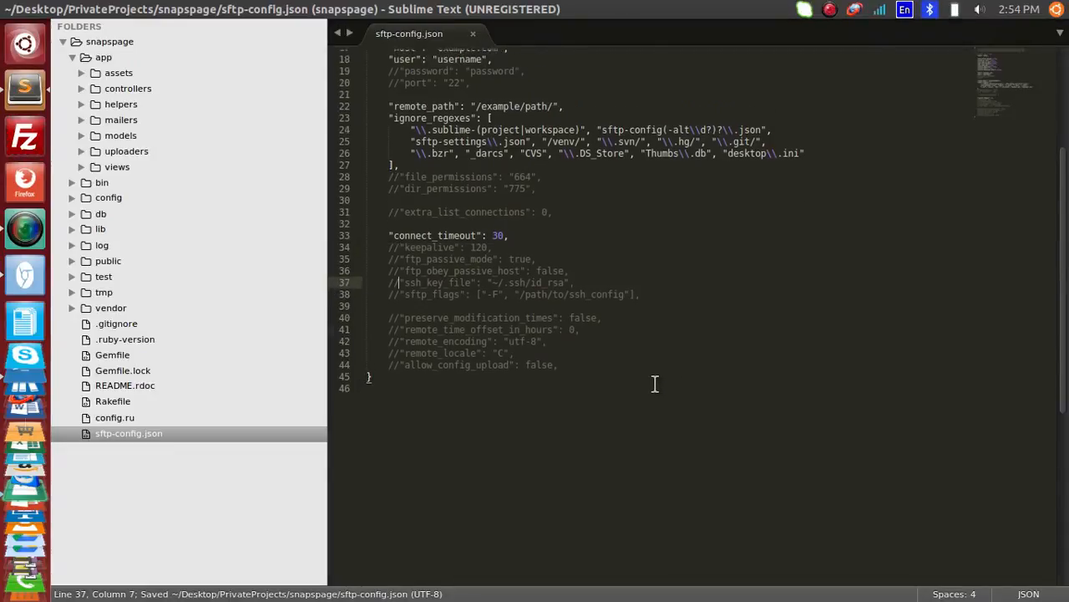
{"action": "scroll", "coordinate": [655, 384], "scroll_direction": "up", "scroll_amount": 6}
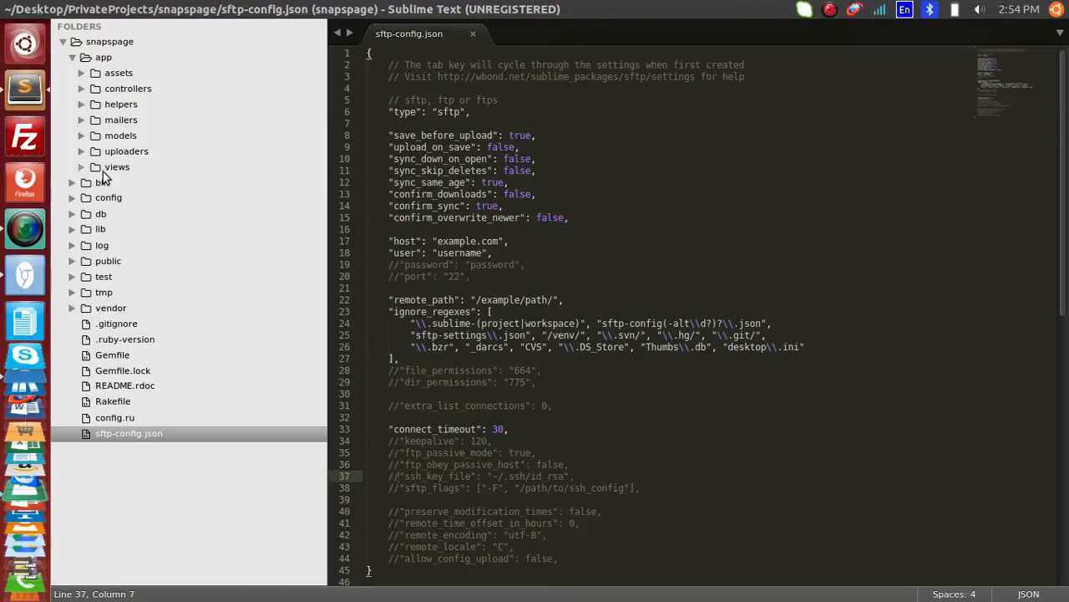
Step: Open new.html.erb from the app/views/me folder and examine its contents
{"action": "left_click", "coordinate": [102, 170]}
{"action": "left_click", "coordinate": [103, 169]}
{"action": "left_click", "coordinate": [103, 169]}
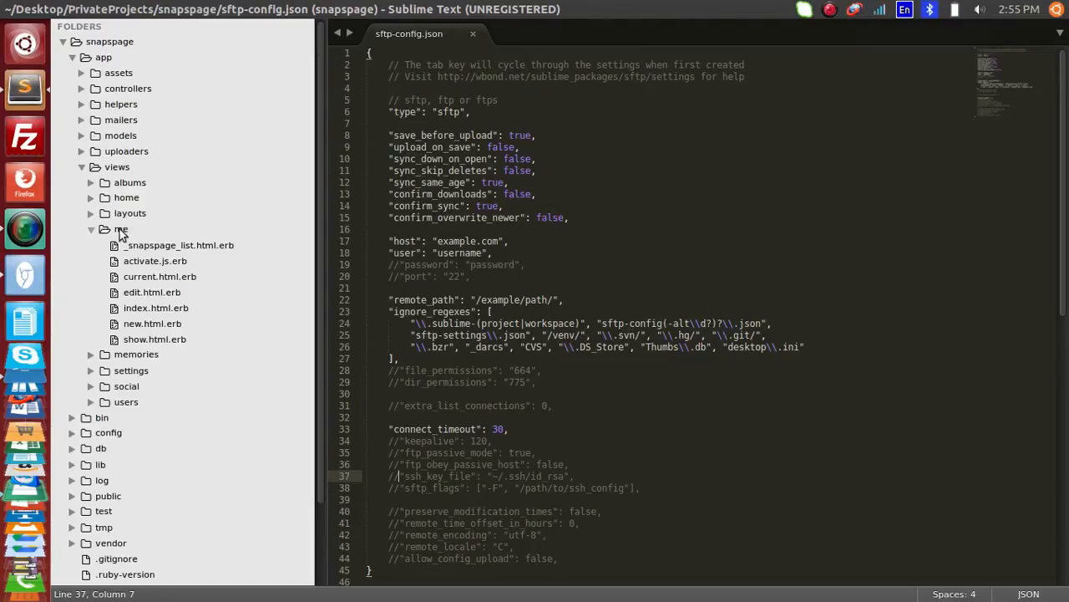
{"action": "left_click", "coordinate": [147, 329]}
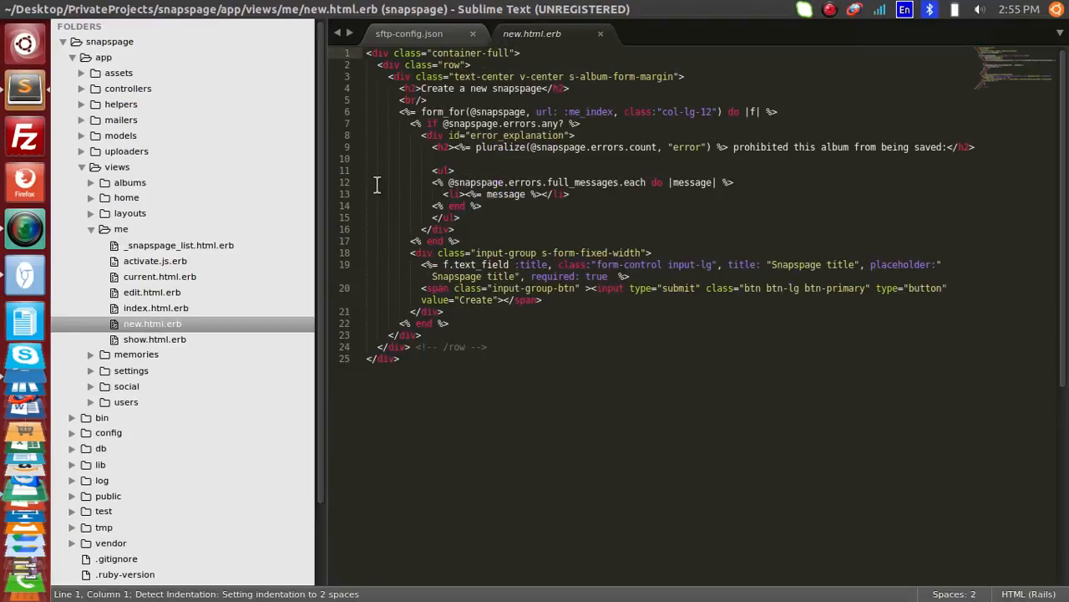
{"action": "left_click", "coordinate": [544, 365]}
{"action": "key", "text": "ctrl+a"}
{"action": "left_click", "coordinate": [493, 159]}
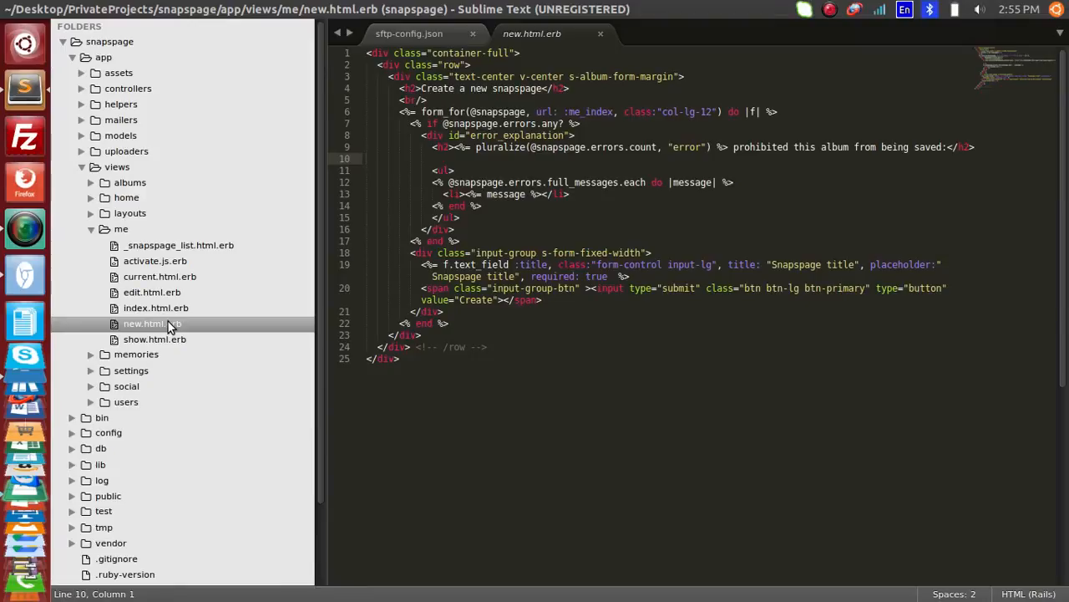
Step: Return to sftp-config.json and examine the remote_path value
{"action": "left_click", "coordinate": [424, 40]}
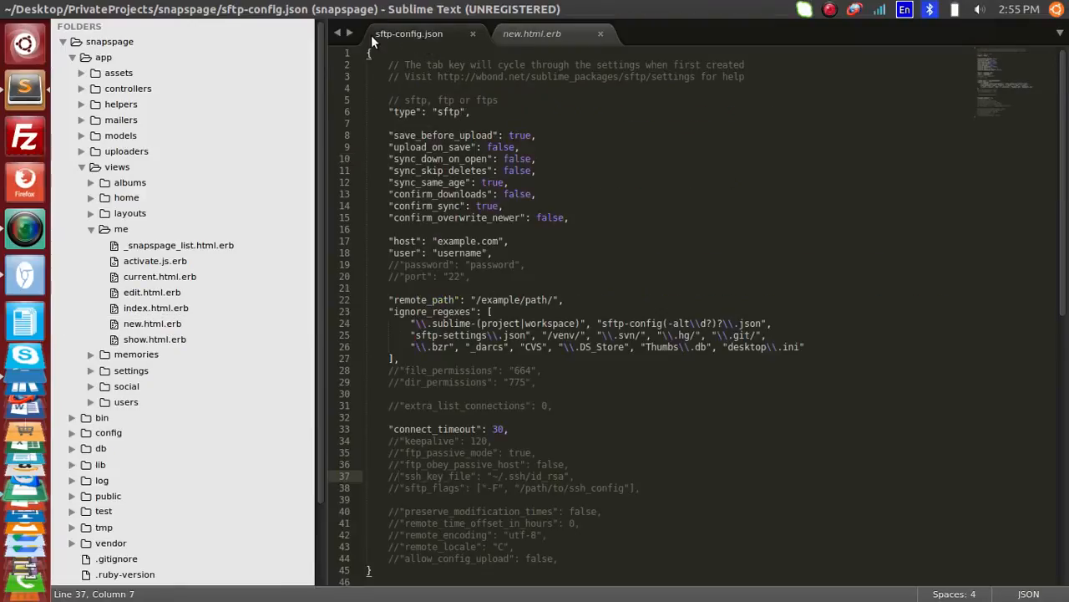
{"action": "scroll", "coordinate": [542, 241], "scroll_direction": "down", "scroll_amount": 3}
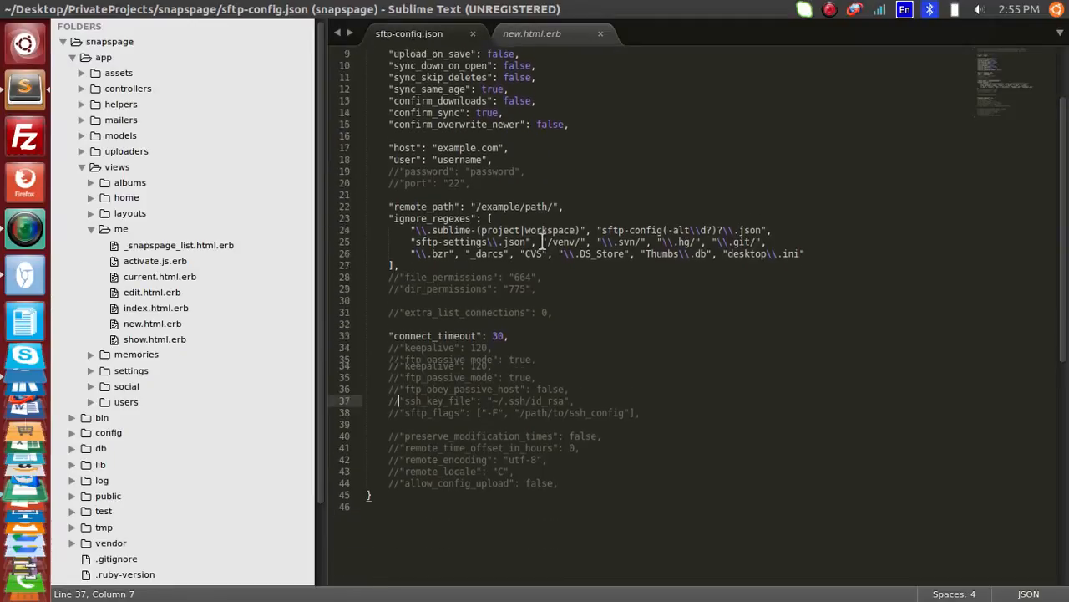
{"action": "scroll", "coordinate": [542, 241], "scroll_direction": "down", "scroll_amount": 1}
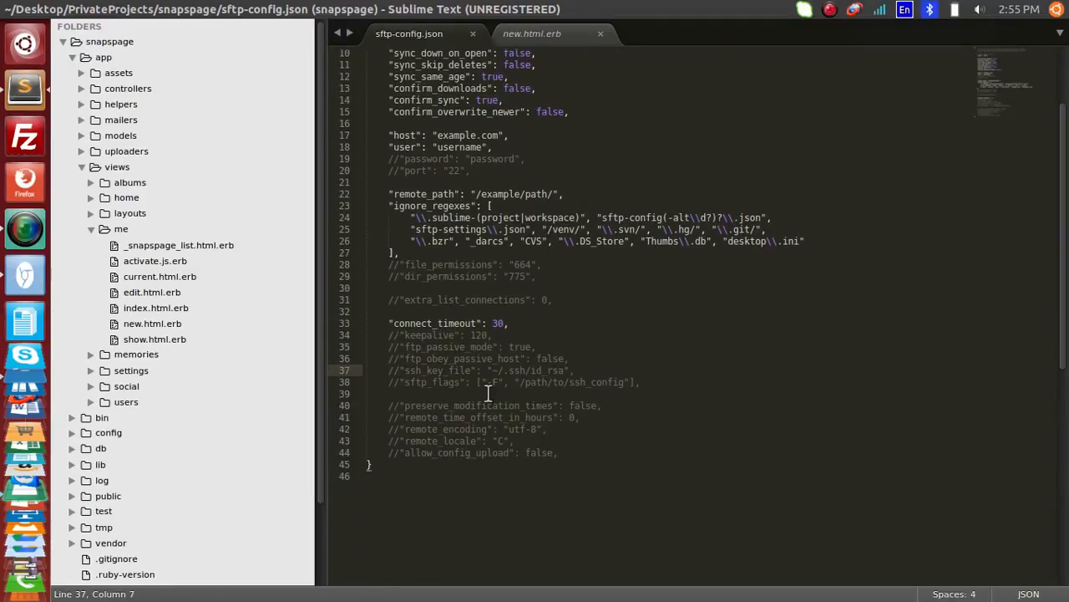
{"action": "scroll", "coordinate": [489, 393], "scroll_direction": "up", "scroll_amount": 3}
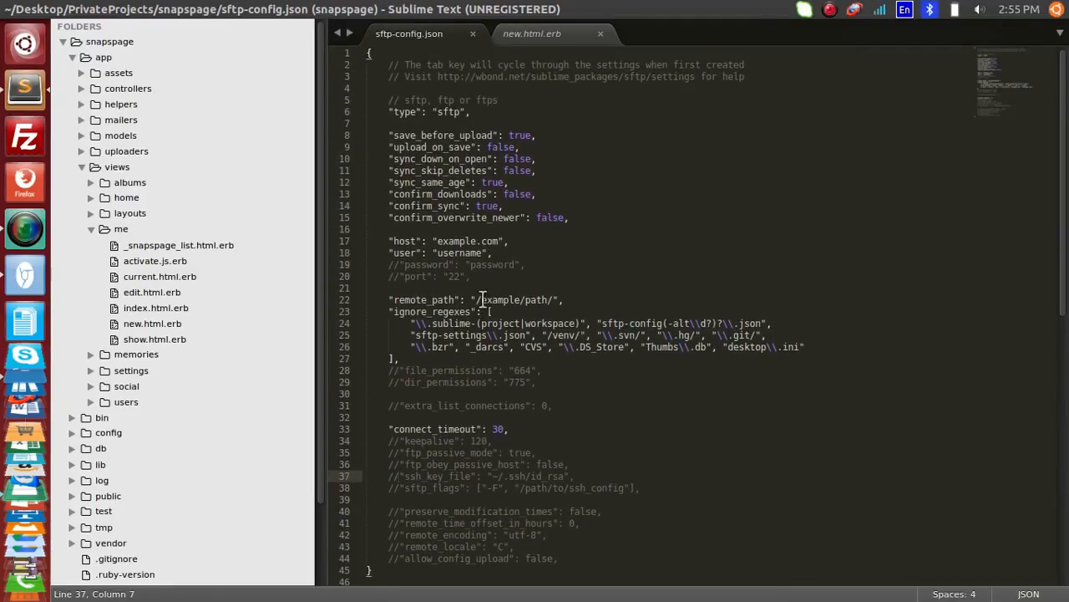
{"action": "left_click_drag", "start_coordinate": [478, 300], "coordinate": [555, 299]}
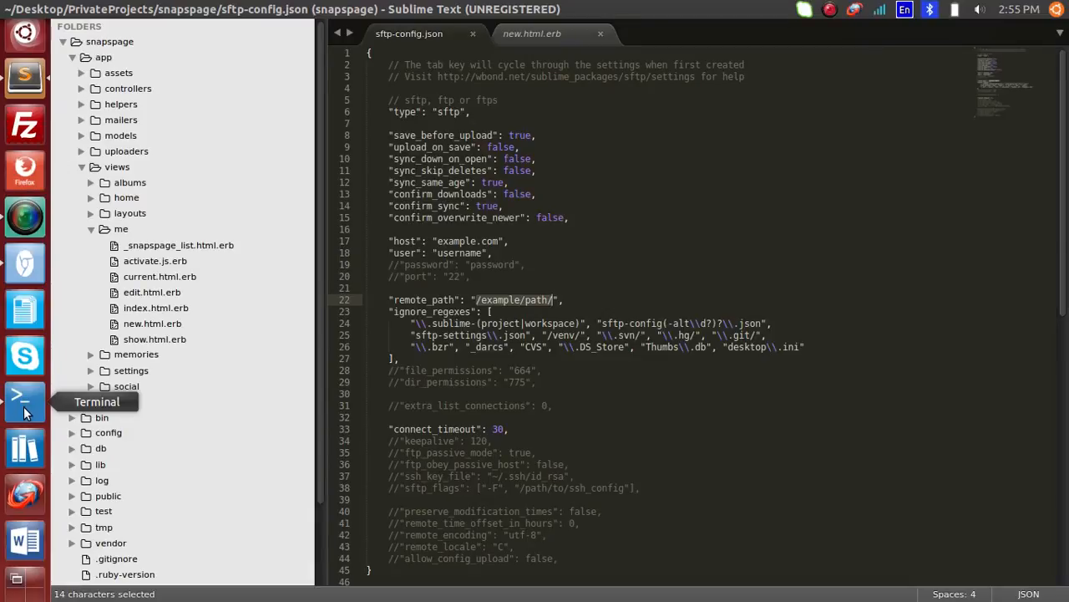
Step: Switch to the terminal, examine the snapspage project path in the prompt, and return to Sublime Text
{"action": "left_click", "coordinate": [24, 408]}
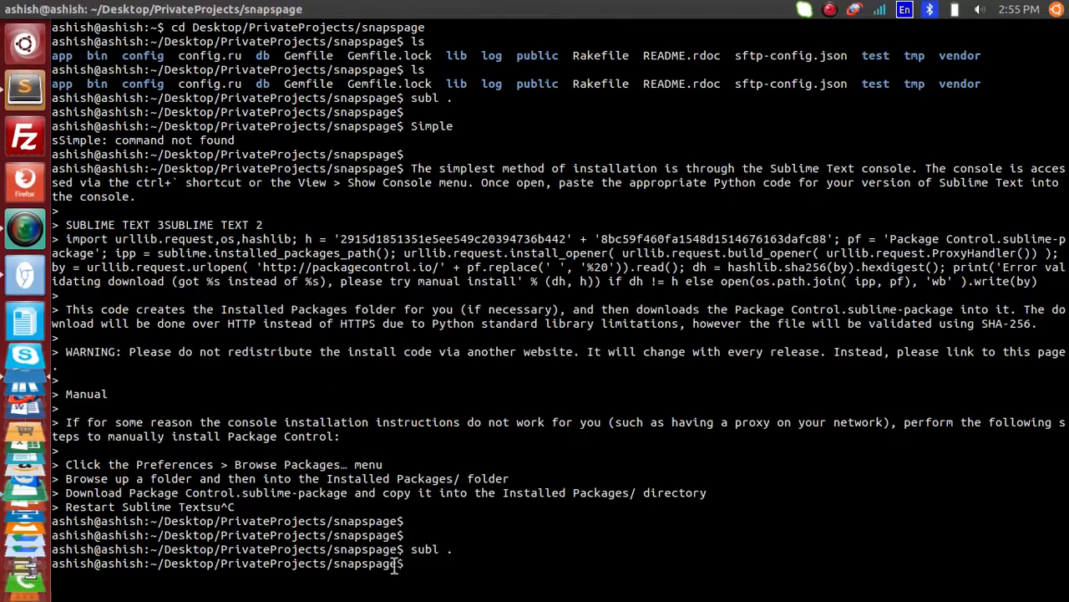
{"action": "left_click_drag", "start_coordinate": [396, 566], "coordinate": [156, 563]}
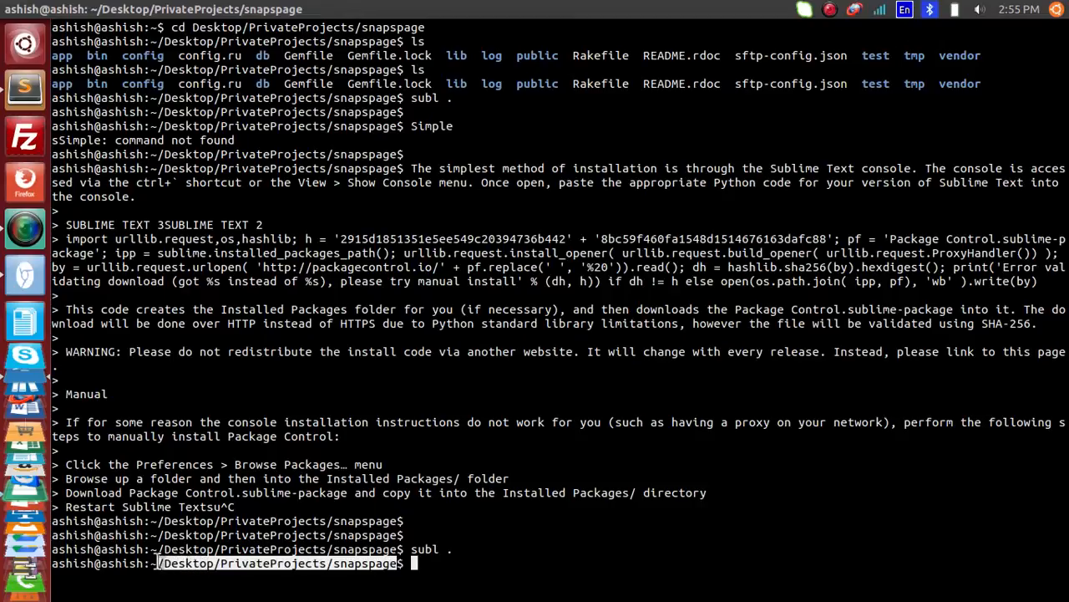
{"action": "left_click", "coordinate": [346, 547]}
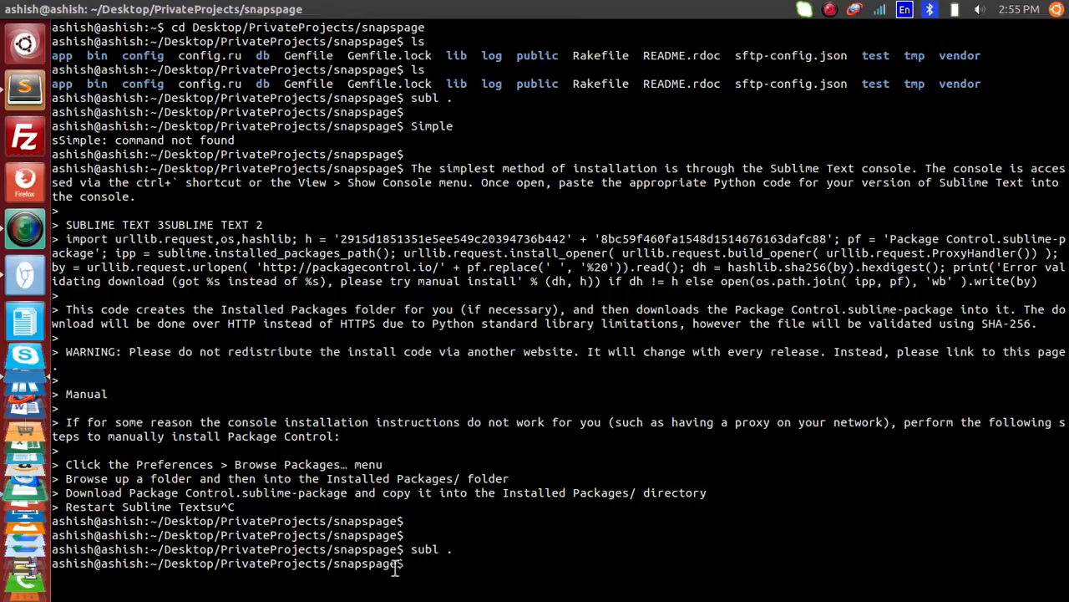
{"action": "left_click_drag", "start_coordinate": [396, 568], "coordinate": [158, 566]}
{"action": "left_click", "coordinate": [23, 99]}
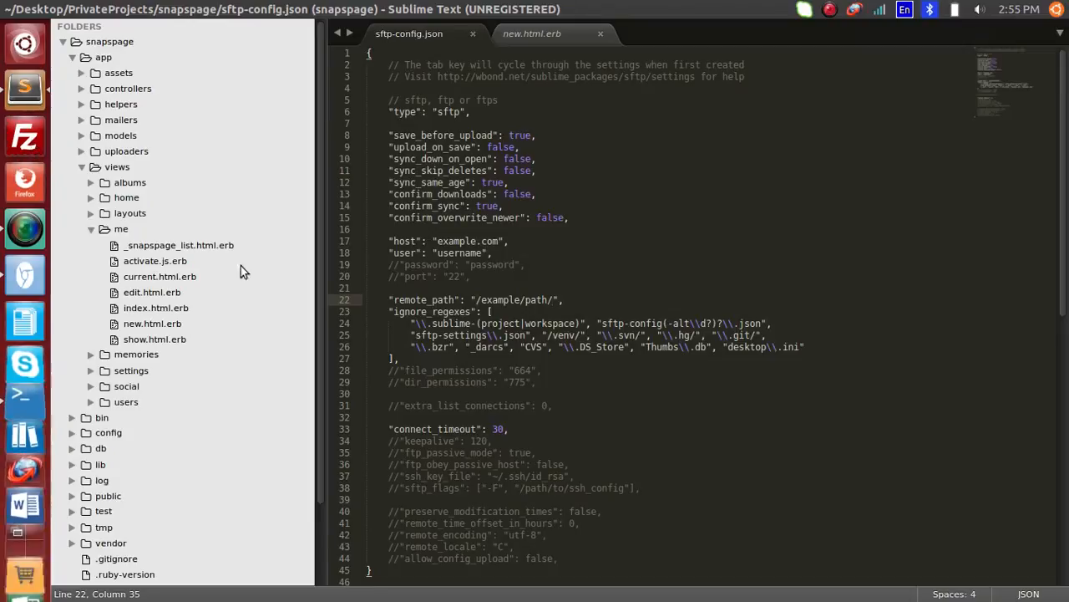
Step: Set remote_path in sftp-config.json to the snapspage folder inside the user's directory under /home
{"action": "key", "text": "BackSpace"}
{"action": "key", "text": "BackSpace"}
{"action": "key", "text": "BackSpace"}
{"action": "key", "text": "BackSpace"}
{"action": "key", "text": "BackSpace"}
{"action": "key", "text": "BackSpace"}
{"action": "key", "text": "BackSpace"}
{"action": "key", "text": "BackSpace"}
{"action": "key", "text": "BackSpace"}
{"action": "key", "text": "BackSpace"}
{"action": "key", "text": "BackSpace"}
{"action": "key", "text": "BackSpace"}
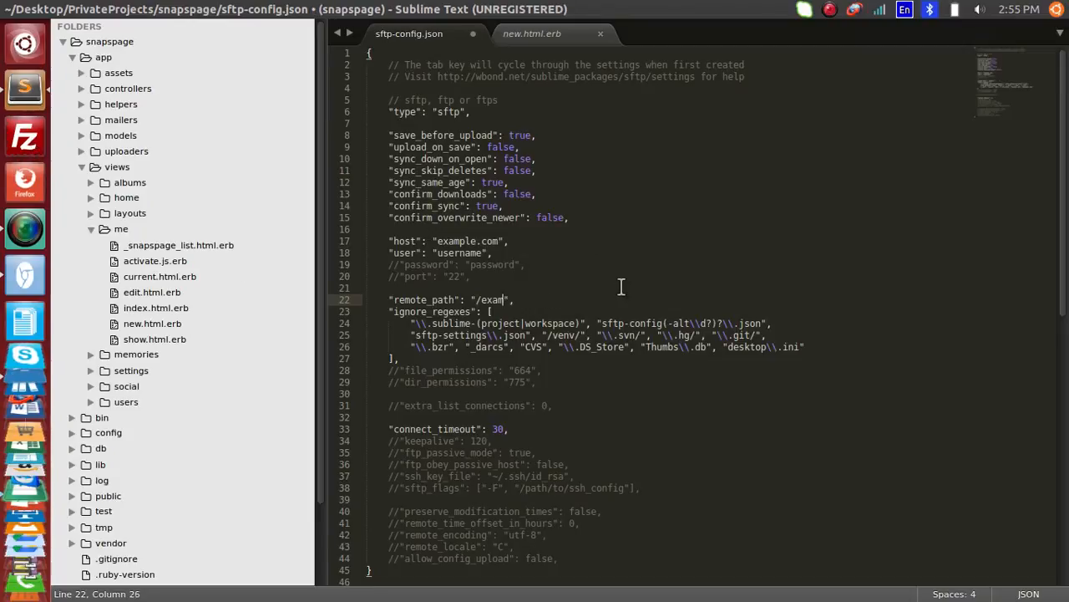
{"action": "type", "text": "/ho"}
{"action": "type", "text": "home/"}
{"action": "type", "text": "/"}
{"action": "type", "text": "snapsp"}
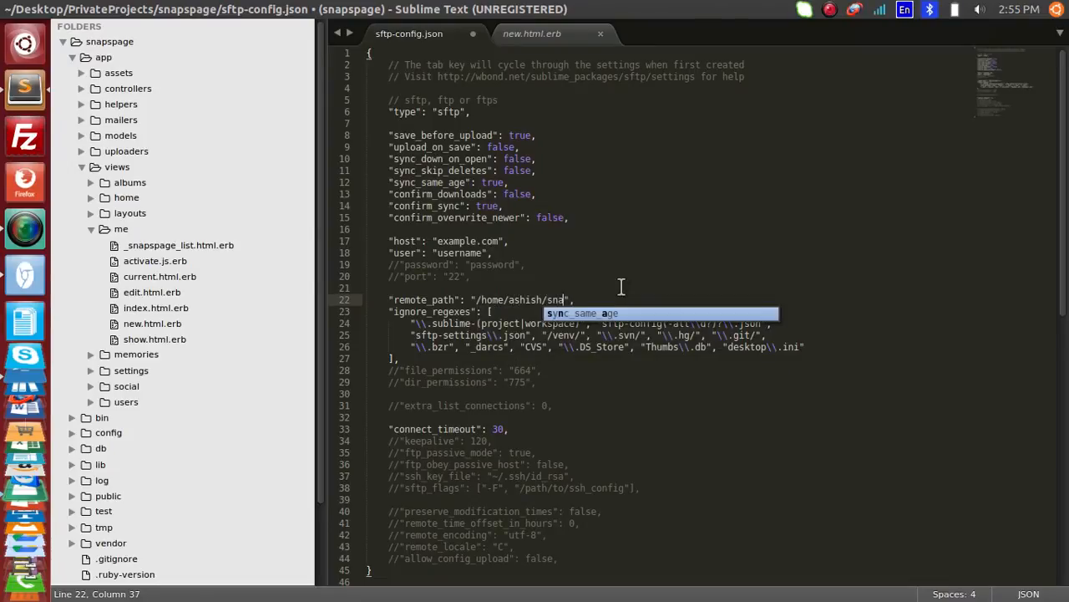
{"action": "type", "text": "age"}
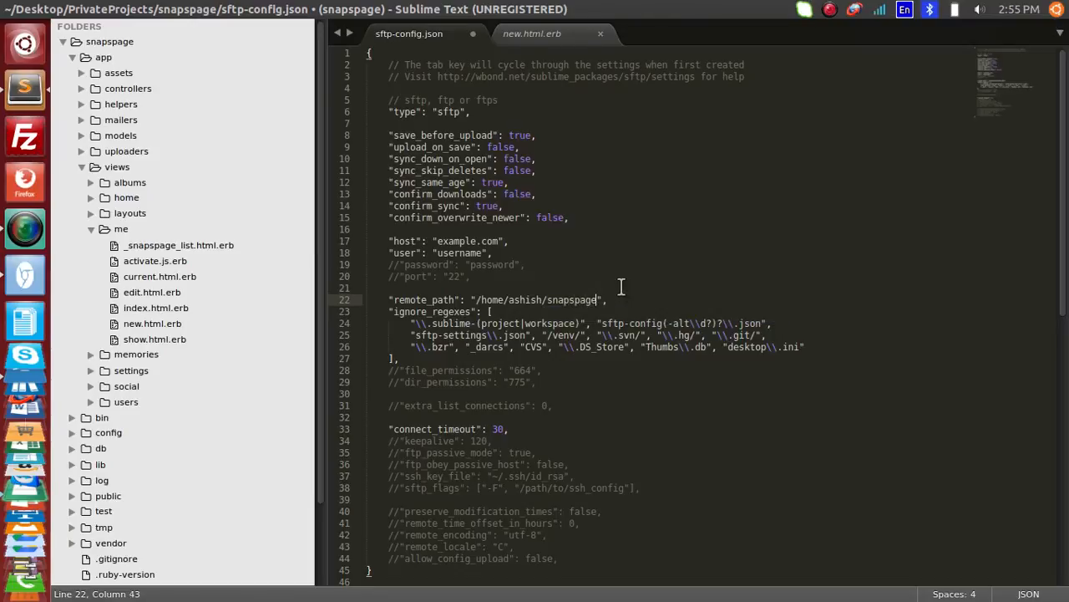
Step: Examine the remote_path value in sftp-config.json, highlighting the snapspage folder name and the parent path before it
{"action": "key", "text": "shift+Left"}
{"action": "key", "text": "shift+Left"}
{"action": "key", "text": "shift+Left"}
{"action": "key", "text": "shift+Left"}
{"action": "key", "text": "shift+Left"}
{"action": "key", "text": "shift+Left"}
{"action": "key", "text": "shift+Left"}
{"action": "key", "text": "shift+Left"}
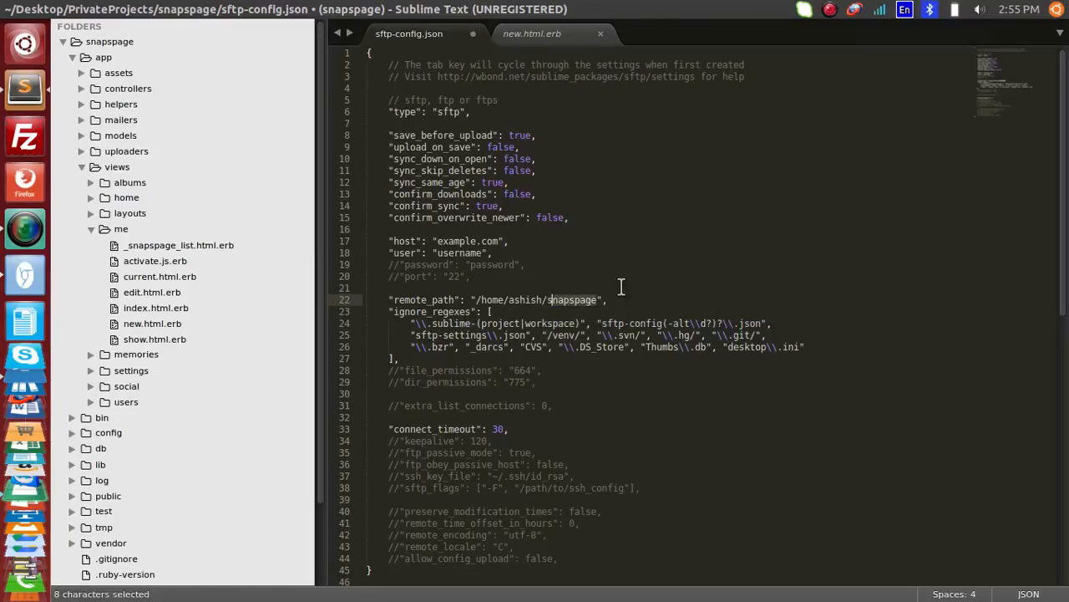
{"action": "key", "text": "Left"}
{"action": "key", "text": "Left"}
{"action": "key", "text": "Left"}
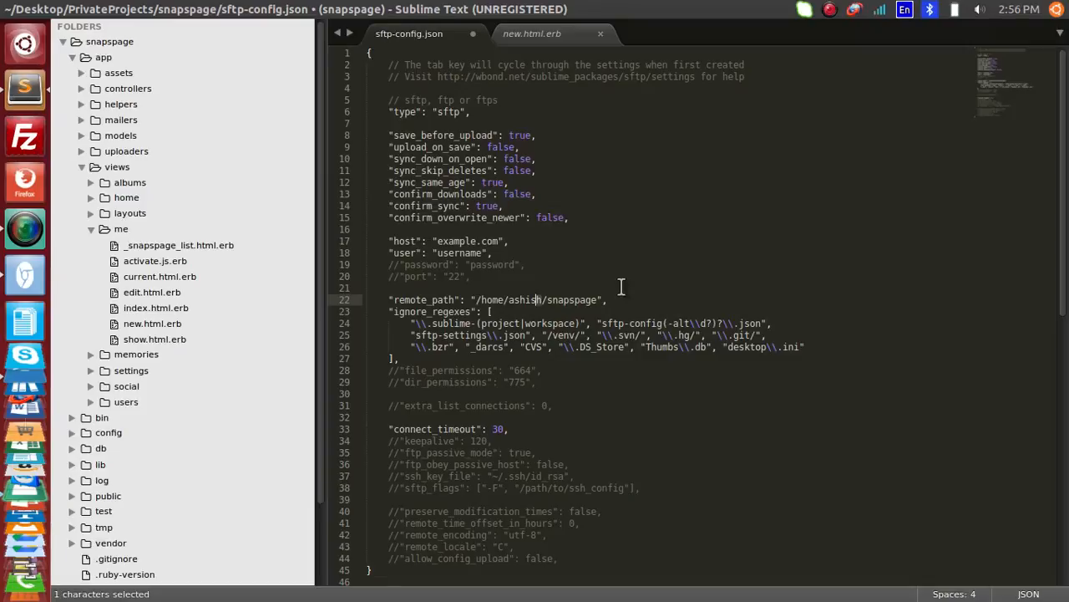
{"action": "key", "text": "shift+Left"}
{"action": "key", "text": "shift+Left"}
{"action": "key", "text": "shift+Left"}
{"action": "key", "text": "shift+Left"}
{"action": "key", "text": "shift+Left"}
{"action": "key", "text": "shift+Left"}
{"action": "key", "text": "shift+Left"}
{"action": "key", "text": "shift+Left"}
{"action": "key", "text": "shift+Left"}
{"action": "key", "text": "shift+Left"}
{"action": "key", "text": "shift+Left"}
{"action": "key", "text": "shift+Left"}
{"action": "key", "text": "shift+Right"}
{"action": "key", "text": "shift+Right"}
{"action": "key", "text": "shift+Right"}
{"action": "key", "text": "shift+Right"}
{"action": "key", "text": "shift+Right"}
{"action": "key", "text": "shift+Right"}
{"action": "key", "text": "shift+Right"}
{"action": "key", "text": "shift+Right"}
{"action": "key", "text": "shift+Right"}
{"action": "key", "text": "shift+Right"}
{"action": "key", "text": "shift+Right"}
{"action": "key", "text": "shift+Right"}
{"action": "key", "text": "Right"}
{"action": "key", "text": "Right"}
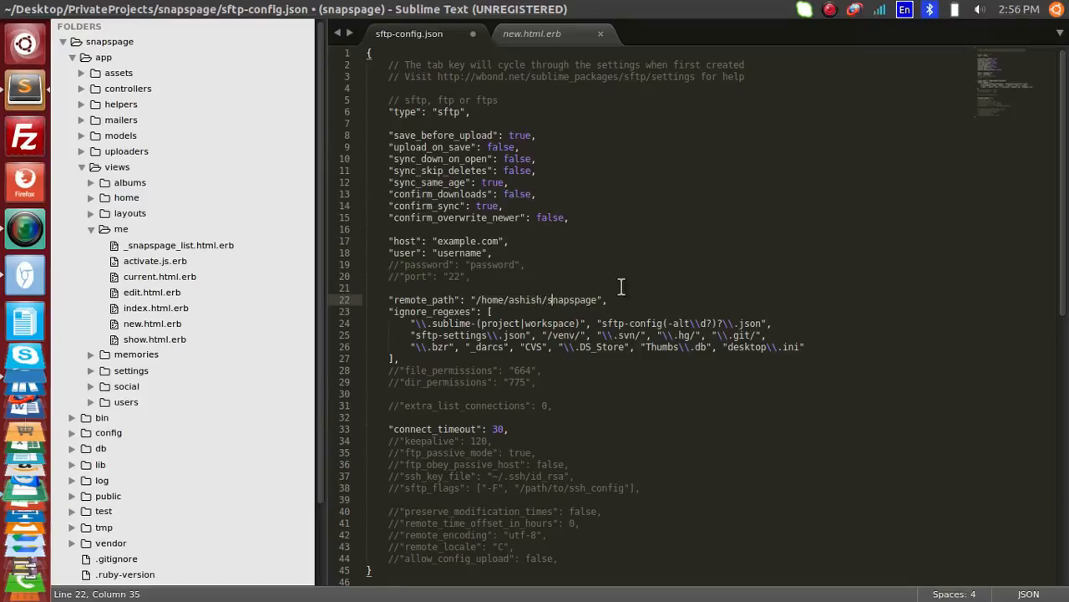
{"action": "left_click_drag", "start_coordinate": [673, 299], "coordinate": [493, 299]}
{"action": "left_click", "coordinate": [492, 288]}
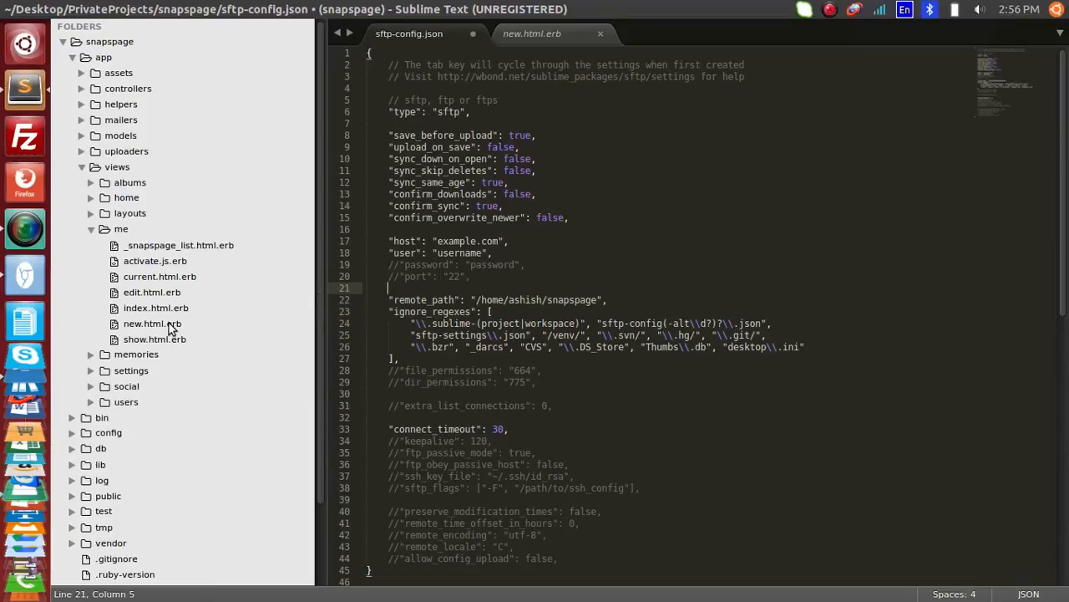
Step: Add the text sadfasdf after the closing div tag on line 23 of new.html.erb and save the file
{"action": "left_click", "coordinate": [501, 35]}
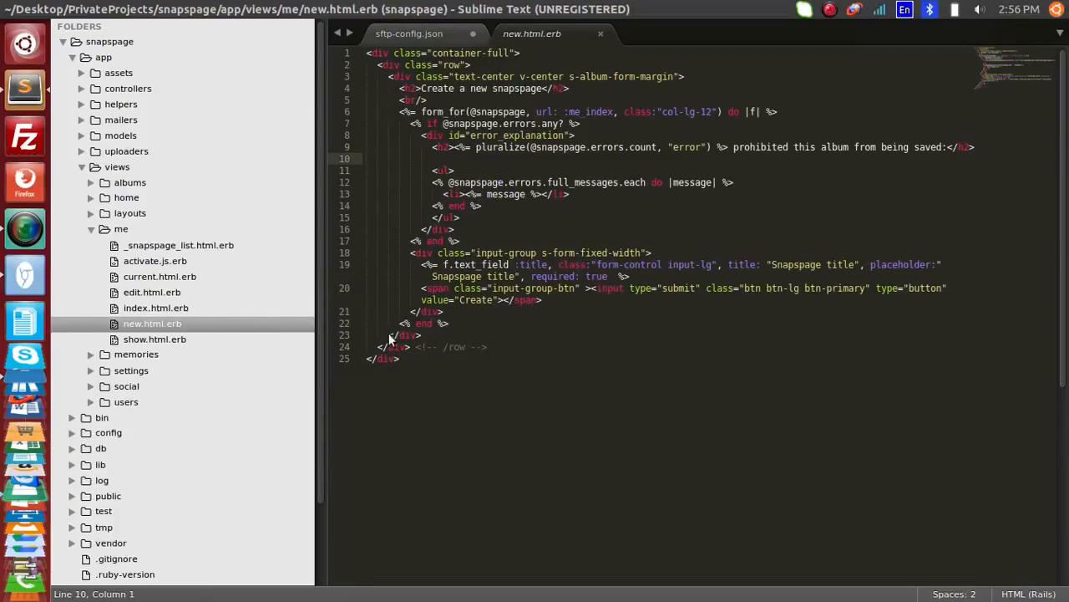
{"action": "left_click", "coordinate": [468, 336]}
{"action": "type", "text": "sadfasdf"}
{"action": "key", "text": "ctrl+s"}
Step: Try to sync new.html.erb from local to remote over SFTP
{"action": "right_click", "coordinate": [194, 324]}
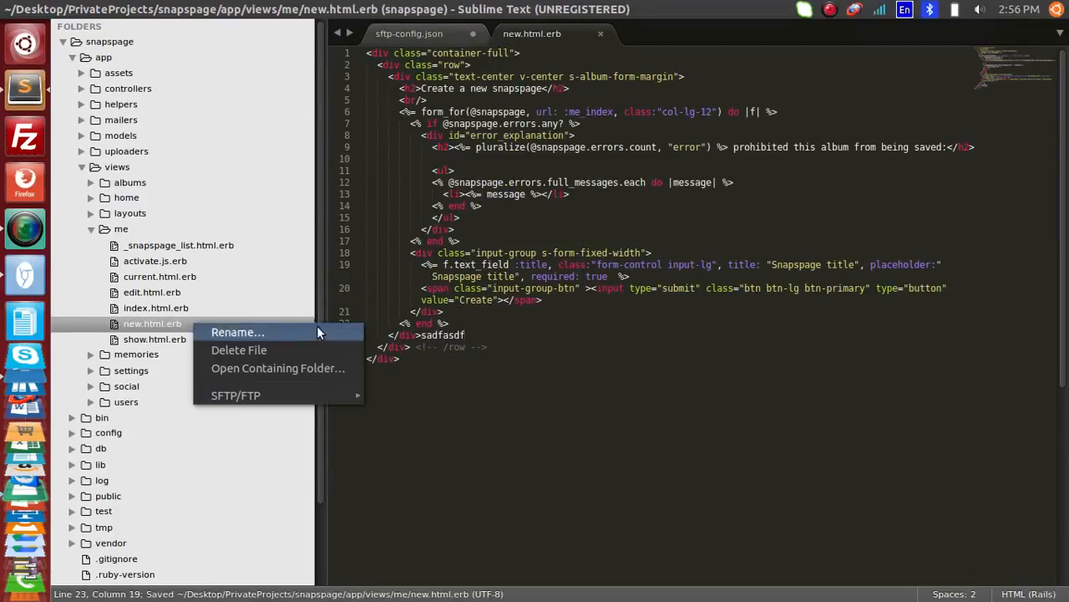
{"action": "mouse_move", "coordinate": [316, 394]}
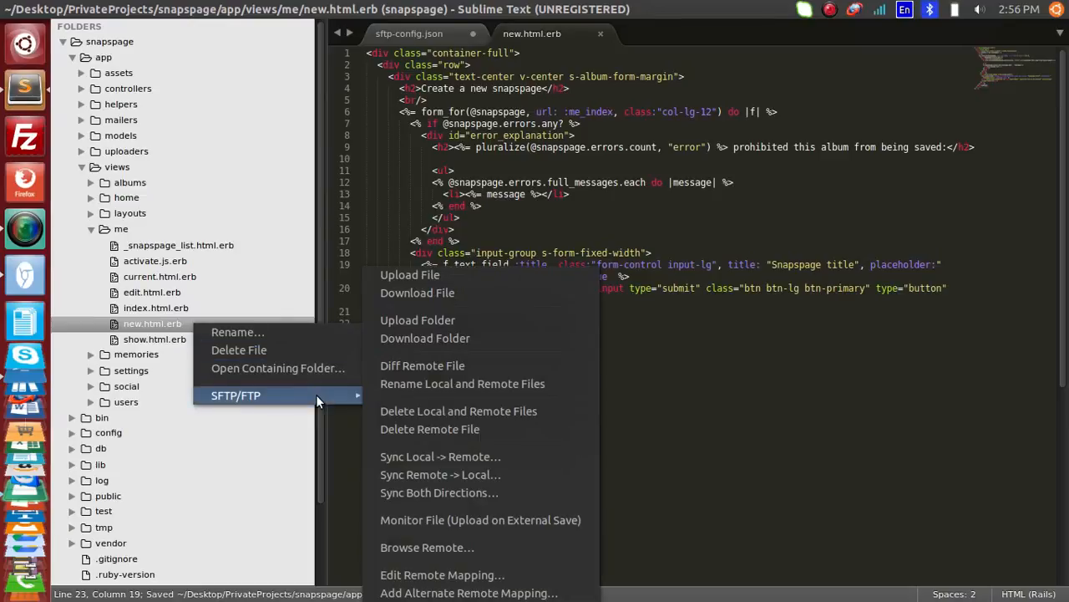
{"action": "left_click", "coordinate": [479, 458]}
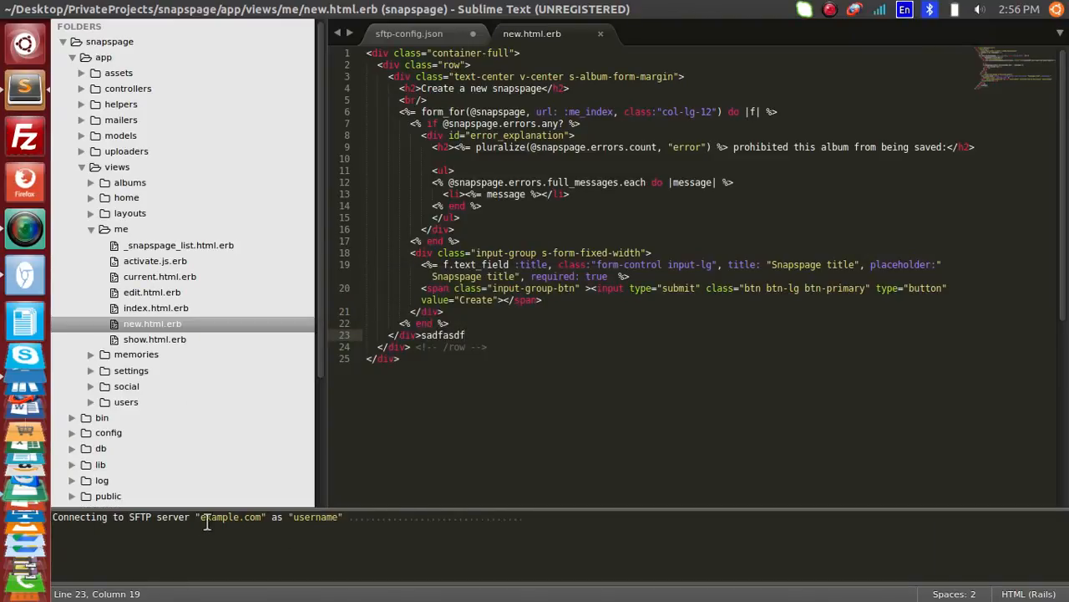
Step: Return to sftp-config.json and examine its connection settings, highlighting the commented ssh_key_file line
{"action": "left_click", "coordinate": [397, 33]}
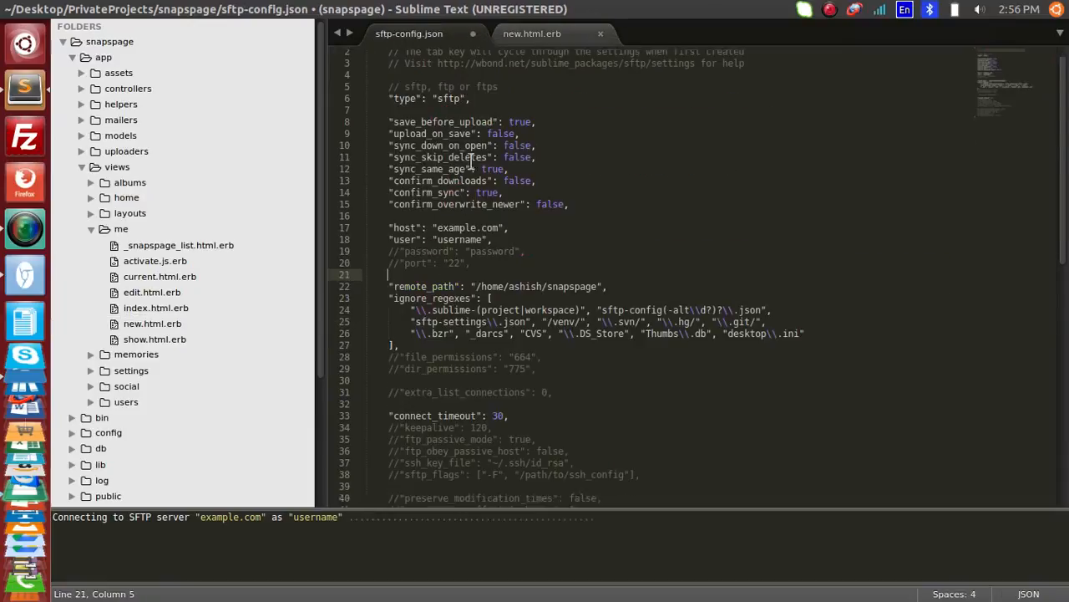
{"action": "scroll", "coordinate": [472, 158], "scroll_direction": "up", "scroll_amount": 1}
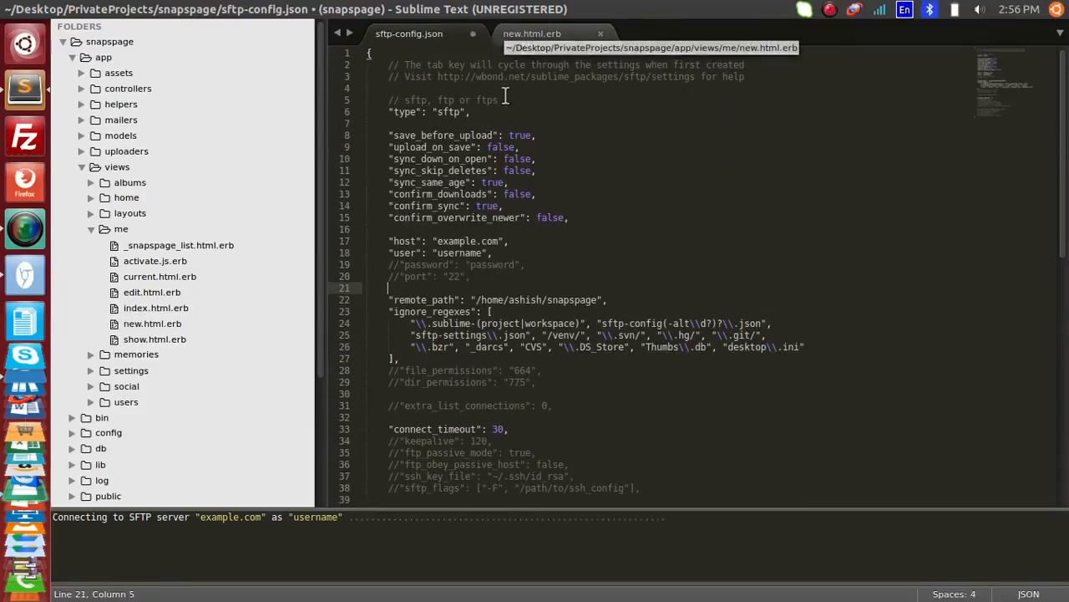
{"action": "scroll", "coordinate": [467, 201], "scroll_direction": "down", "scroll_amount": 8}
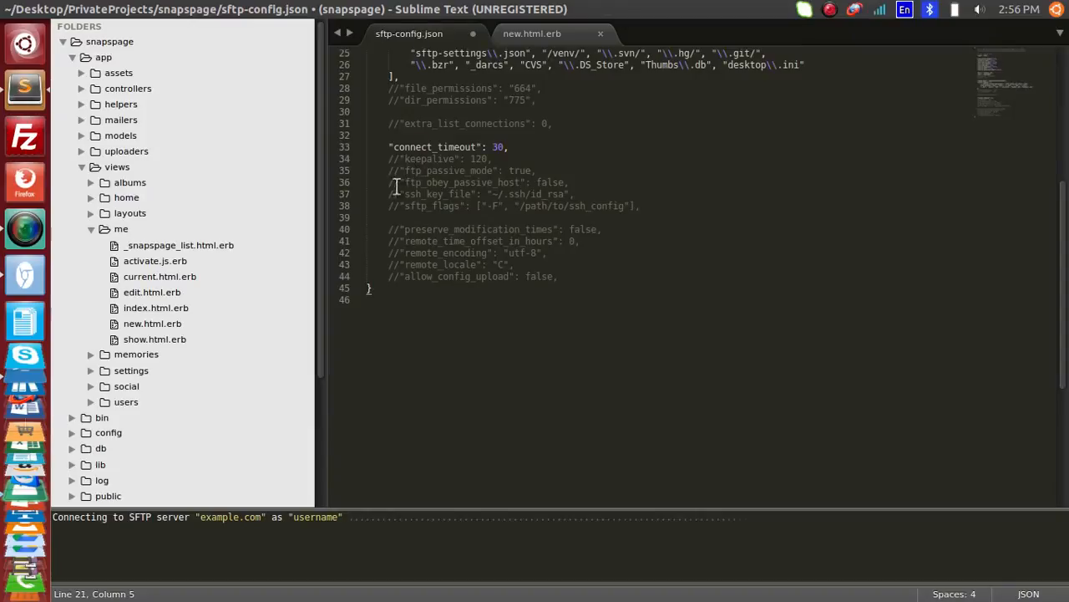
{"action": "triple_click", "coordinate": [451, 196]}
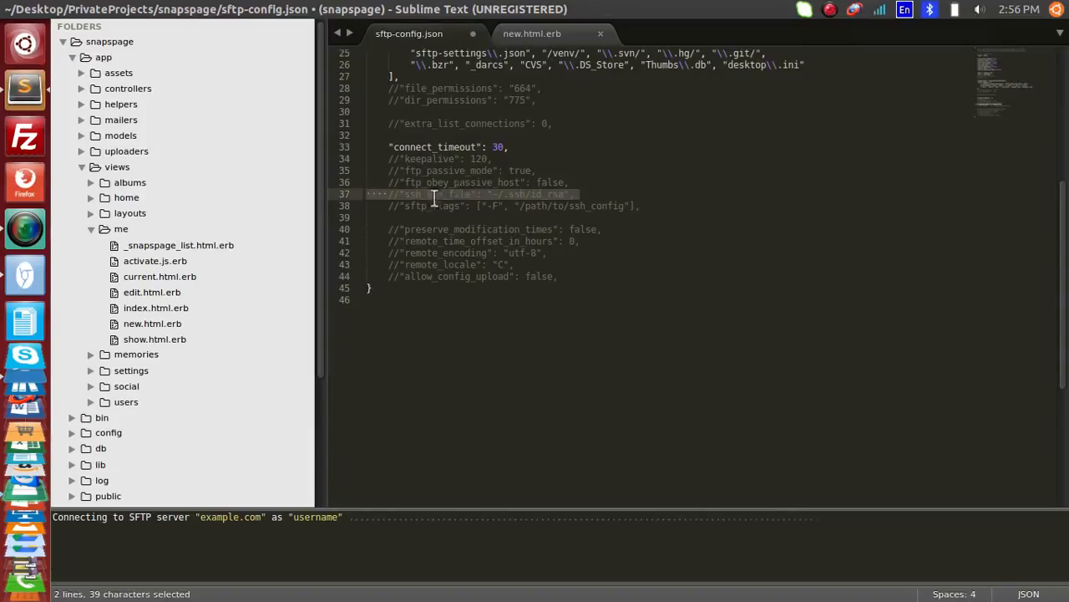
Step: Return to new.html.erb and dismiss the Sublime SFTP connection message
{"action": "left_click", "coordinate": [525, 38]}
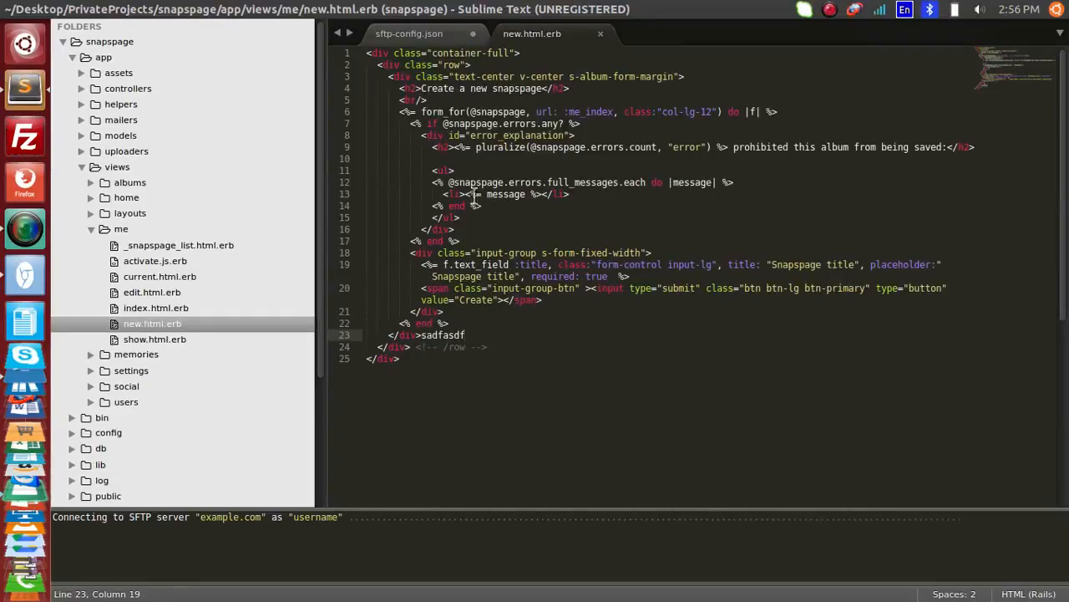
{"action": "left_click", "coordinate": [443, 33]}
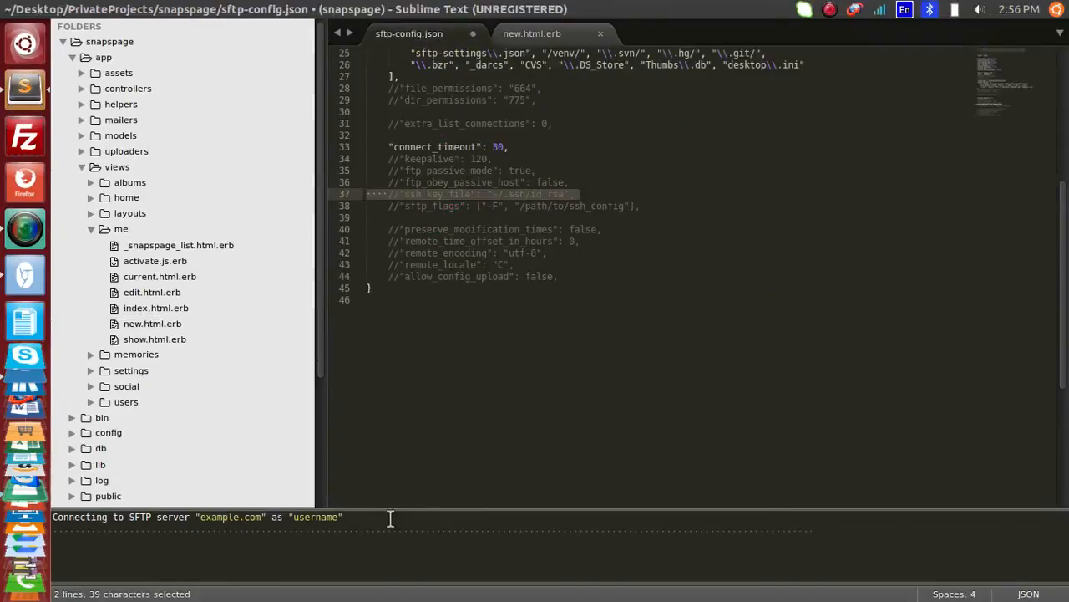
{"action": "left_click", "coordinate": [527, 31]}
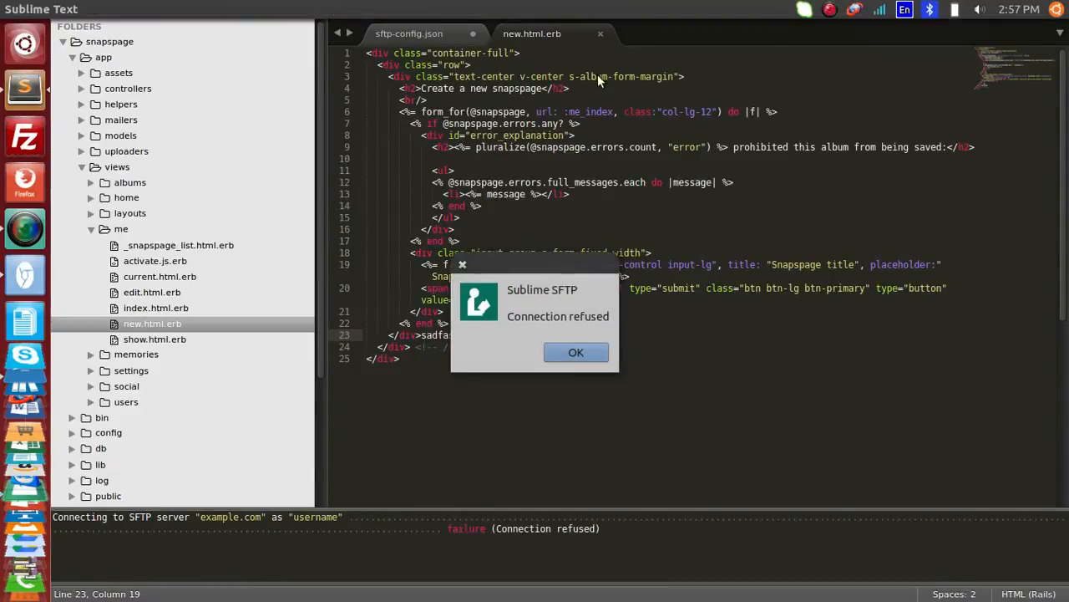
{"action": "left_click", "coordinate": [553, 358]}
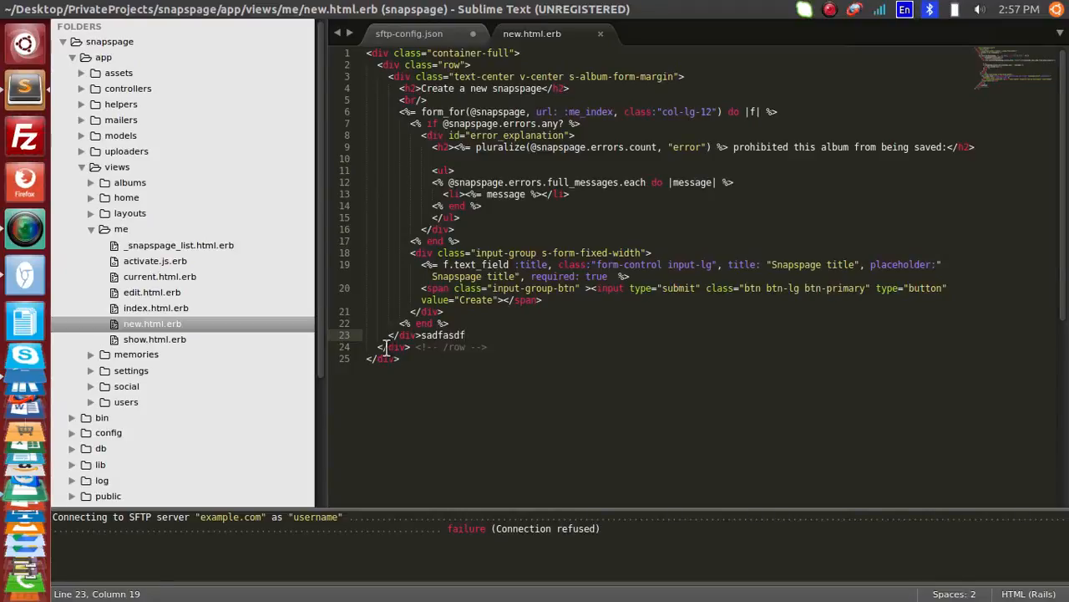
Step: Review the host, user and remote_path settings in sftp-config.json again
{"action": "left_click", "coordinate": [409, 33]}
{"action": "scroll", "coordinate": [535, 226], "scroll_direction": "up", "scroll_amount": 5}
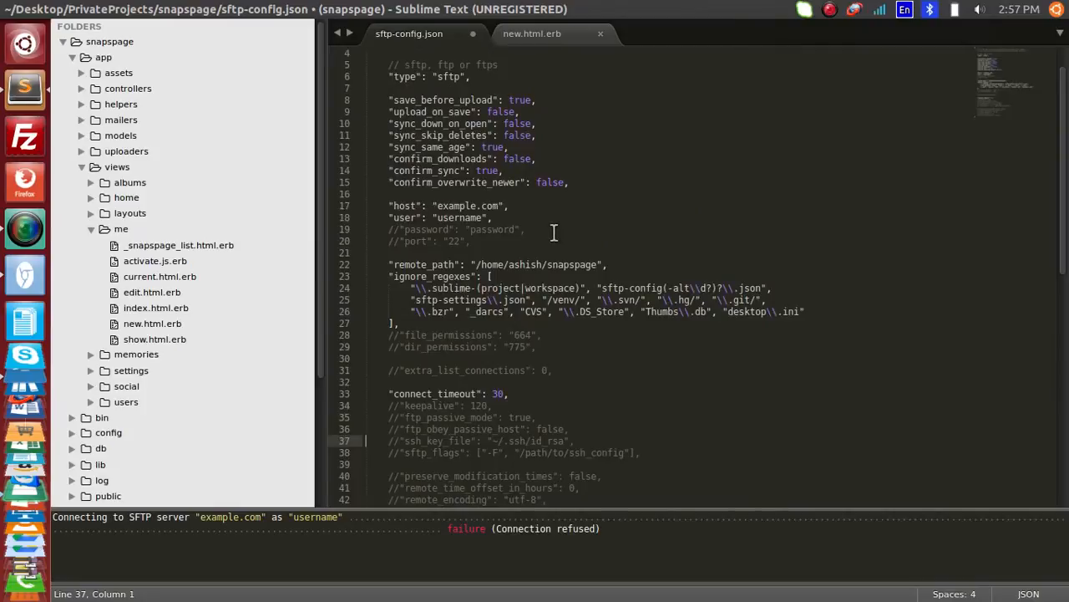
{"action": "scroll", "coordinate": [554, 231], "scroll_direction": "down", "scroll_amount": 3}
Step: Go back to new.html.erb and try the SFTP local-to-remote sync once more
{"action": "left_click", "coordinate": [544, 31]}
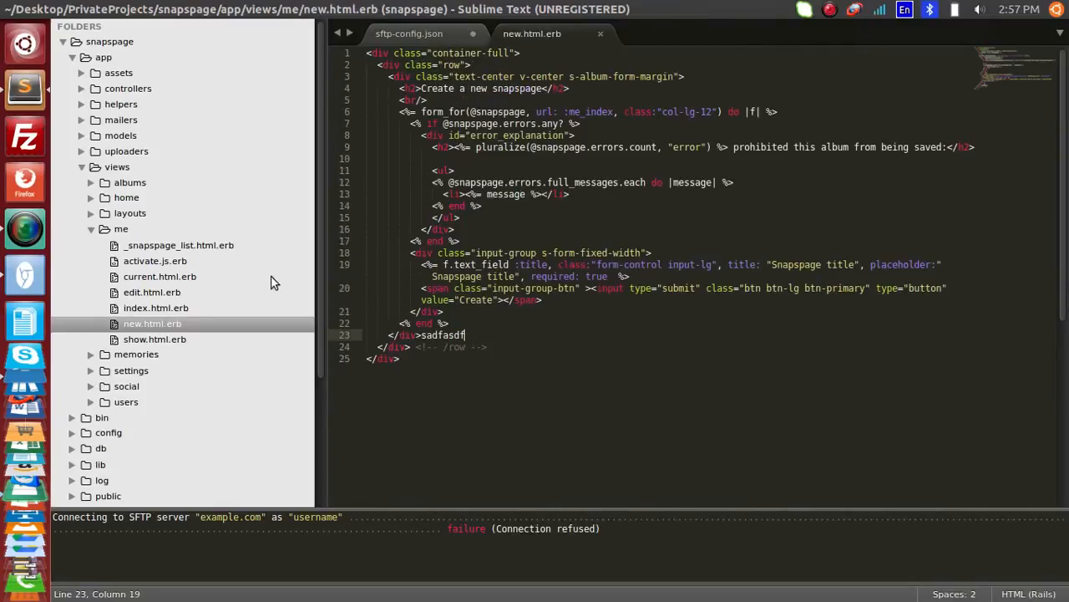
{"action": "right_click", "coordinate": [147, 323]}
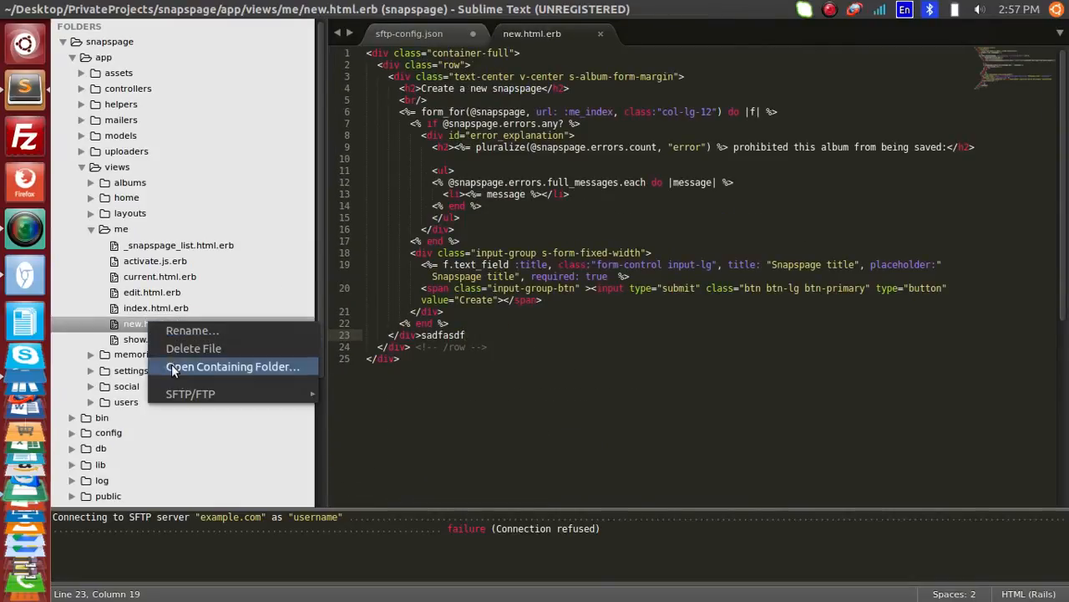
{"action": "mouse_move", "coordinate": [181, 391]}
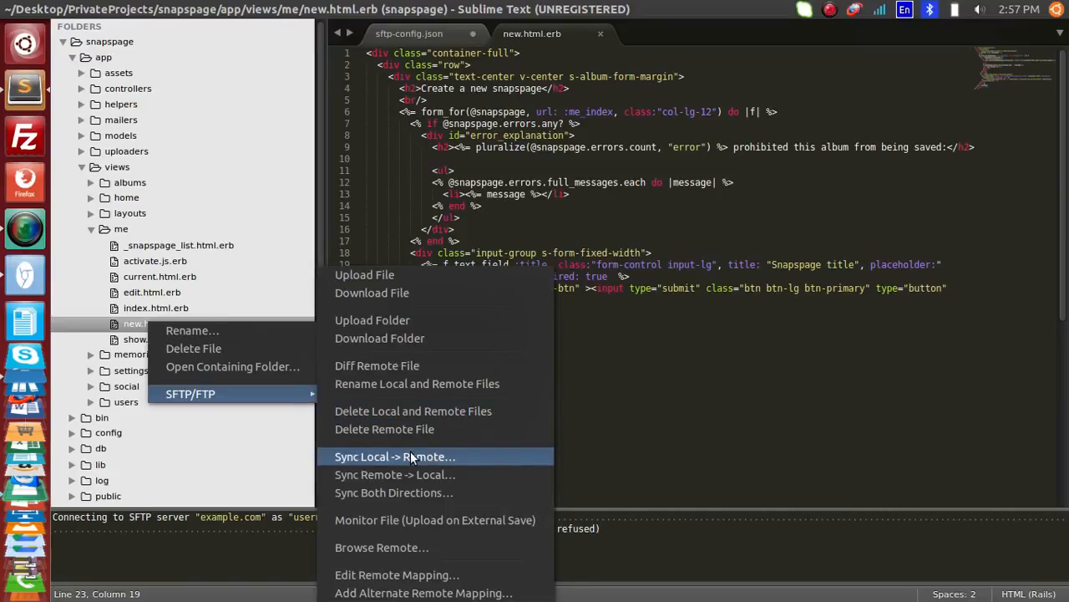
{"action": "left_click", "coordinate": [502, 456]}
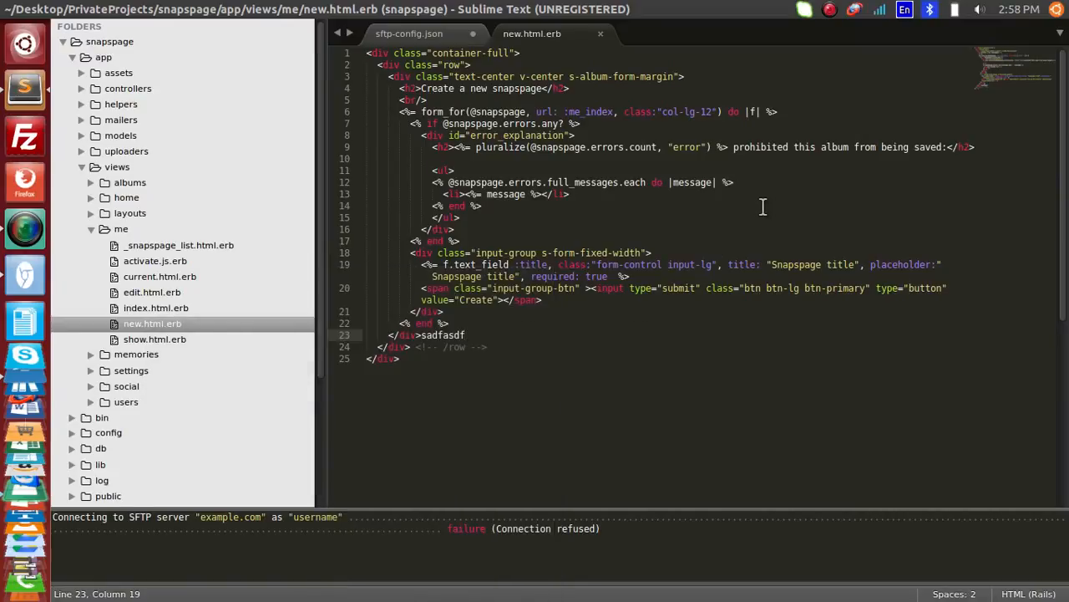
Step: Highlight sadfasdf in new.html.erb, view activate.js.erb from the me folder, and return to new.html.erb
{"action": "double_click", "coordinate": [452, 332]}
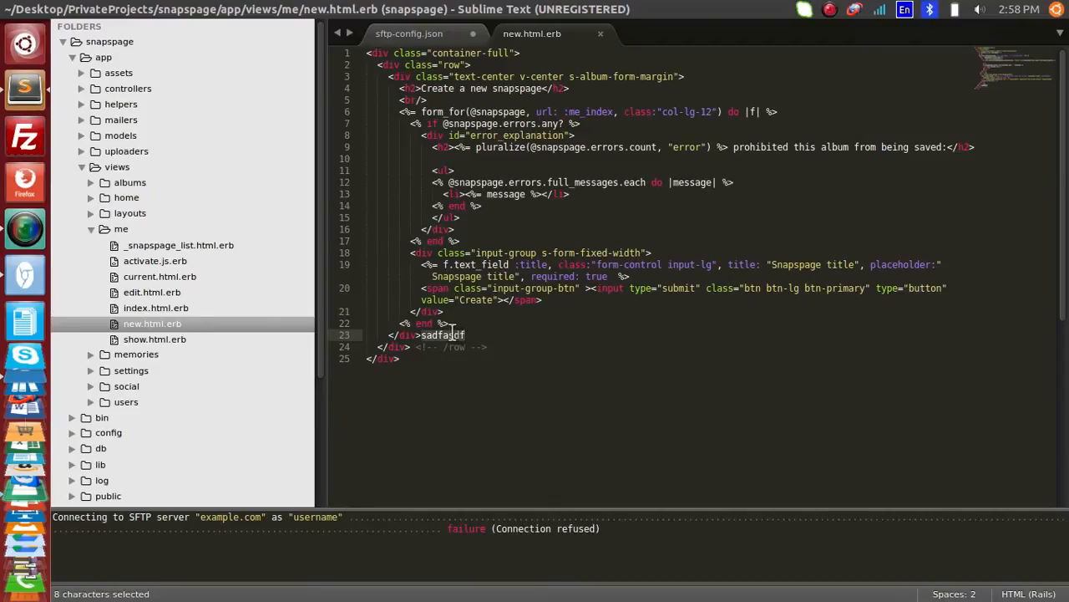
{"action": "left_click", "coordinate": [167, 263]}
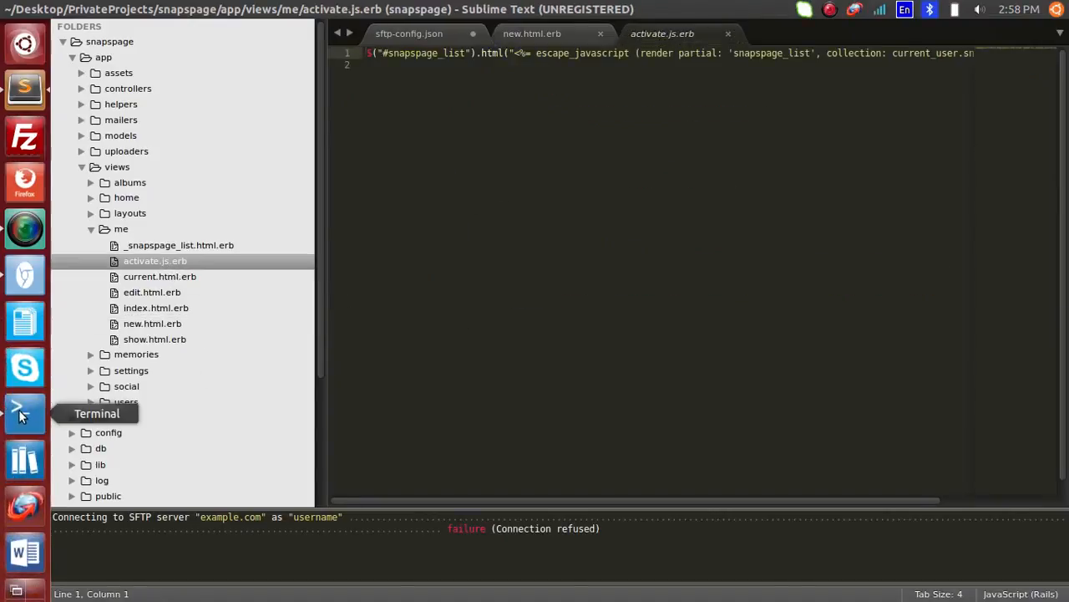
{"action": "left_click", "coordinate": [575, 33]}
{"action": "left_click", "coordinate": [657, 30]}
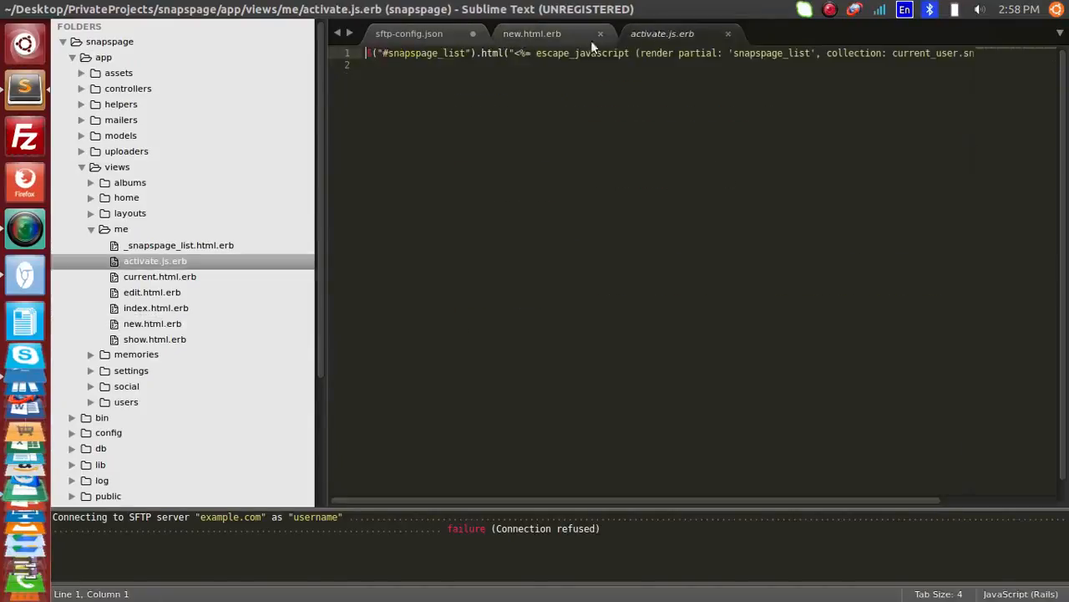
{"action": "left_click", "coordinate": [569, 38]}
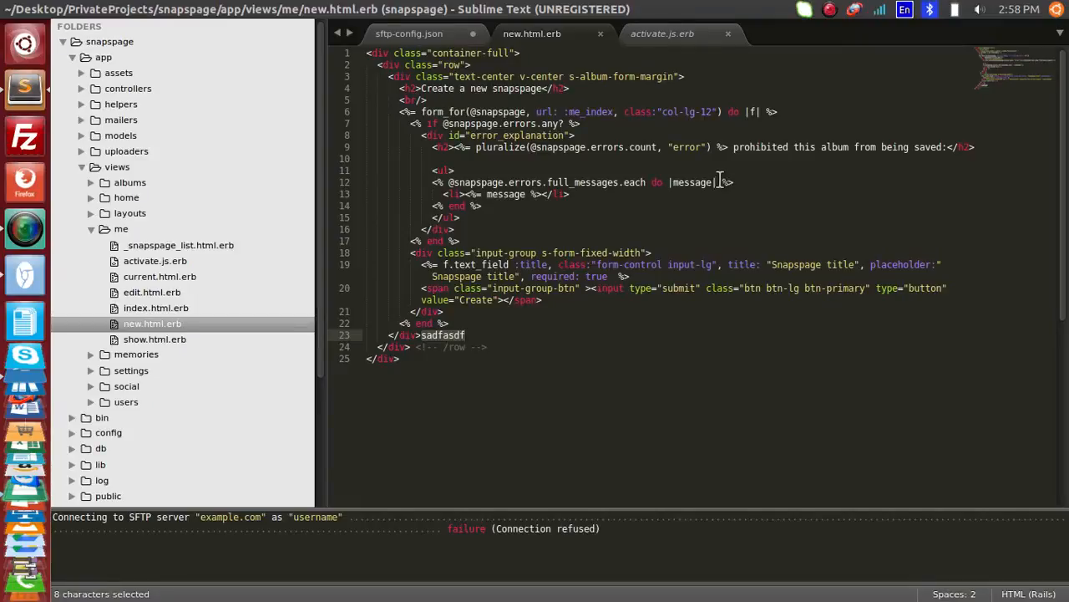
{"action": "left_click", "coordinate": [831, 10]}
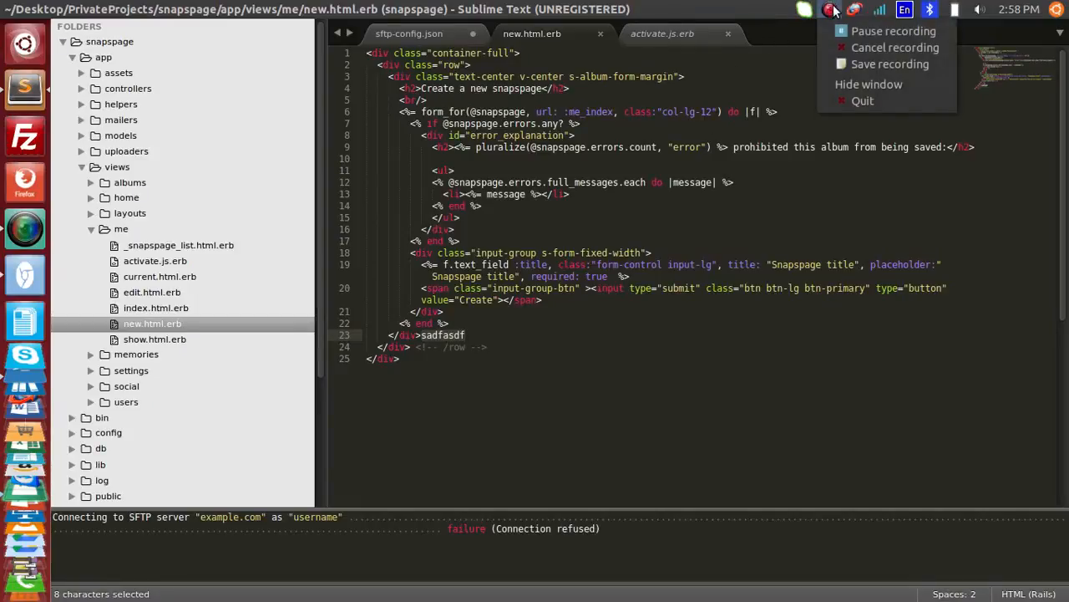